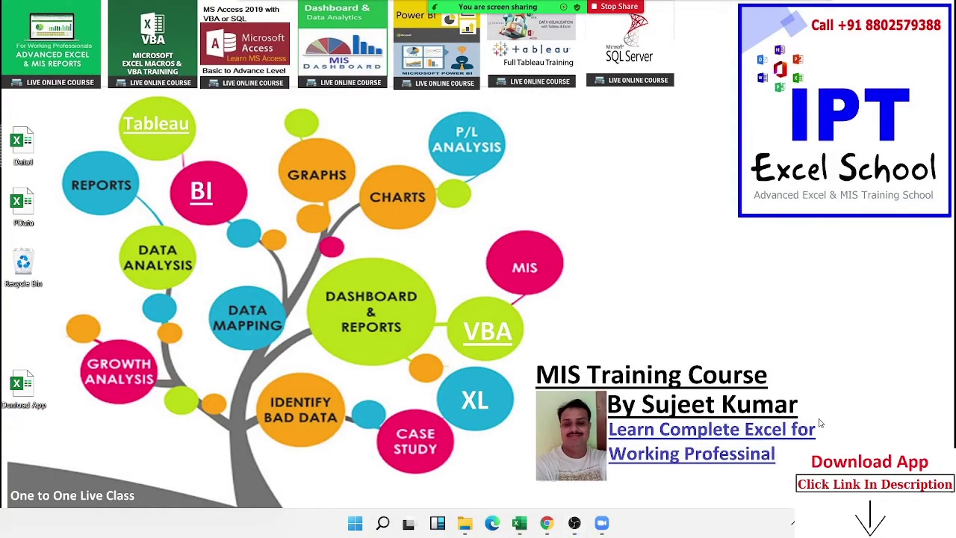
Step: Bring up the Windows Start menu to launch Excel
{"action": "key", "text": "super"}
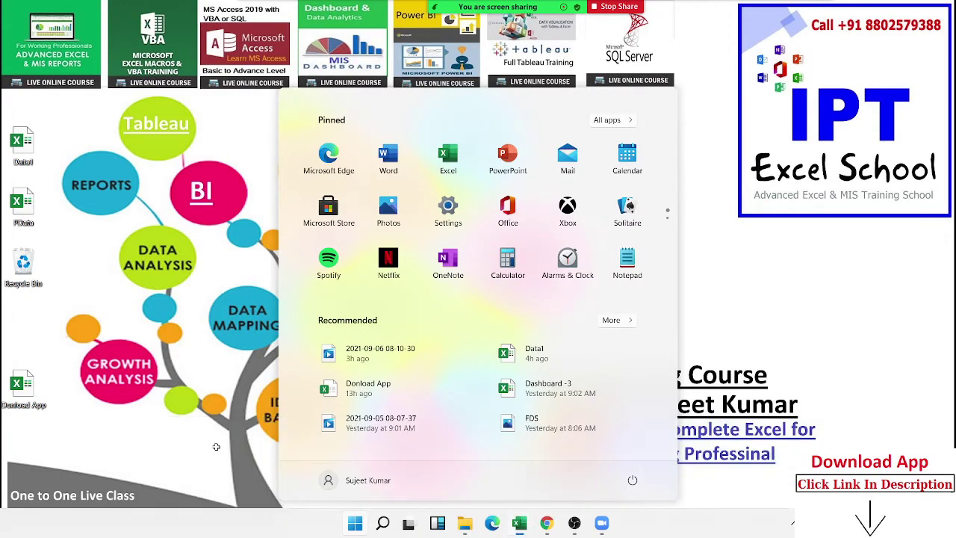
Step: Enter 52, 36, 52, 36, 63, 6, 35 and 63 in cells A1:A8
{"action": "scroll", "coordinate": [229, 357], "scroll_direction": "up", "scroll_amount": 5, "text": "ctrl"}
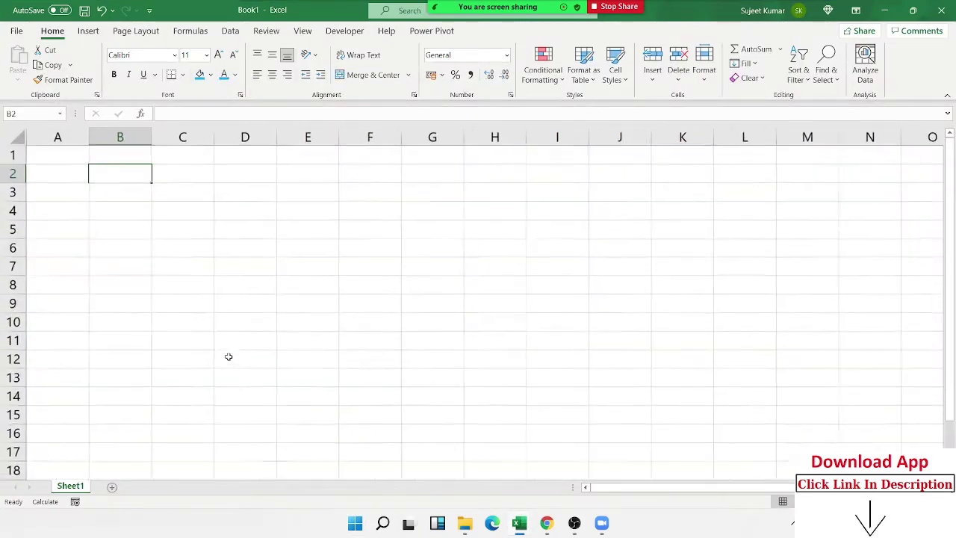
{"action": "left_click", "coordinate": [76, 159]}
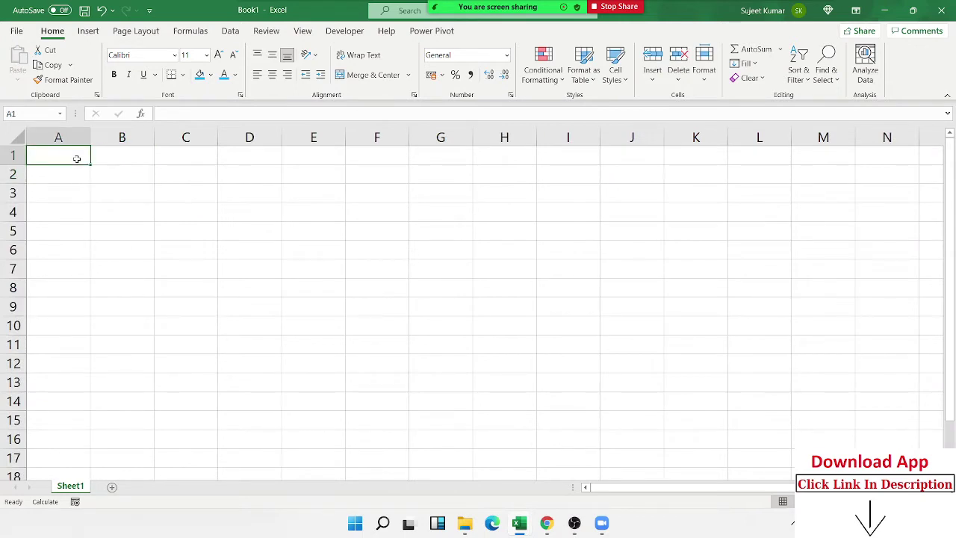
{"action": "left_click", "coordinate": [153, 193]}
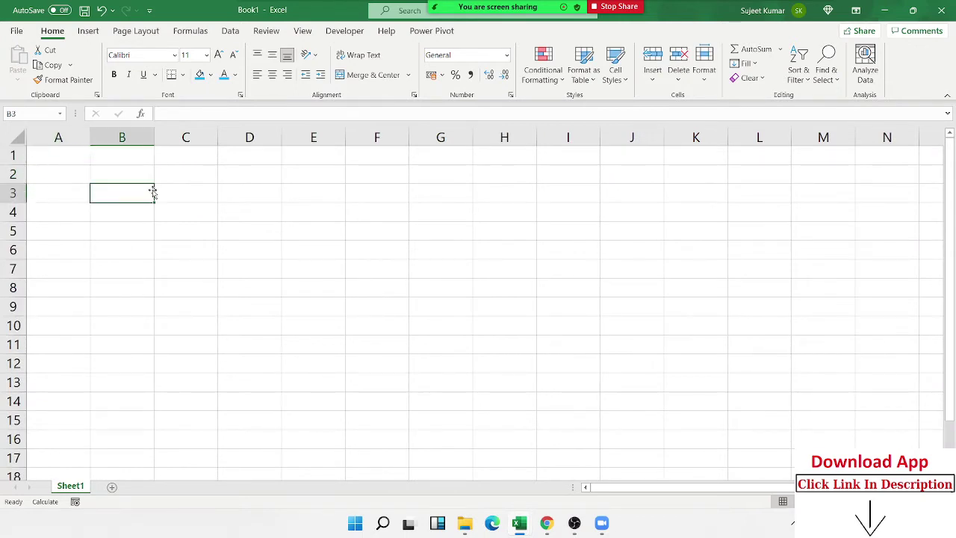
{"action": "key", "text": "Up"}
{"action": "key", "text": "Up"}
{"action": "key", "text": "Left"}
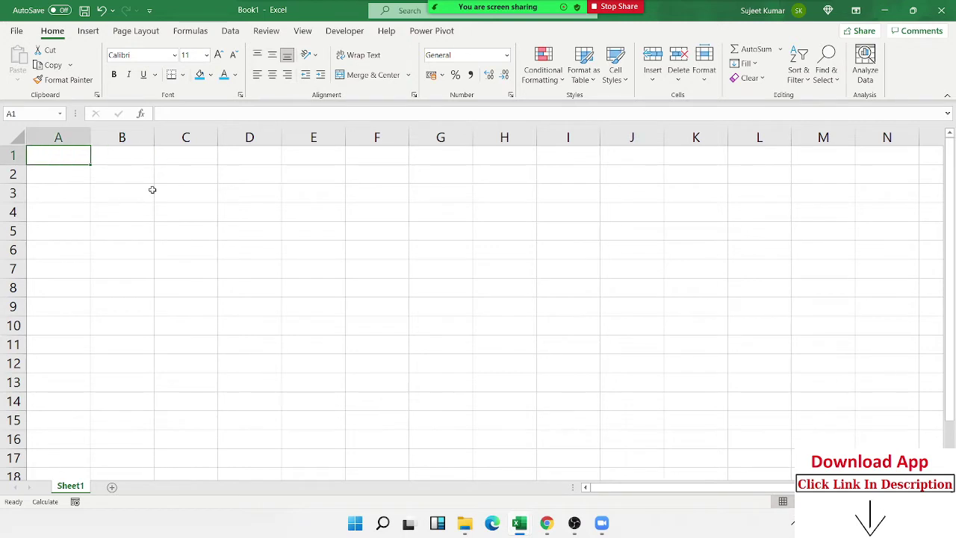
{"action": "type", "text": "52"}
{"action": "key", "text": "Return"}
{"action": "type", "text": "36"}
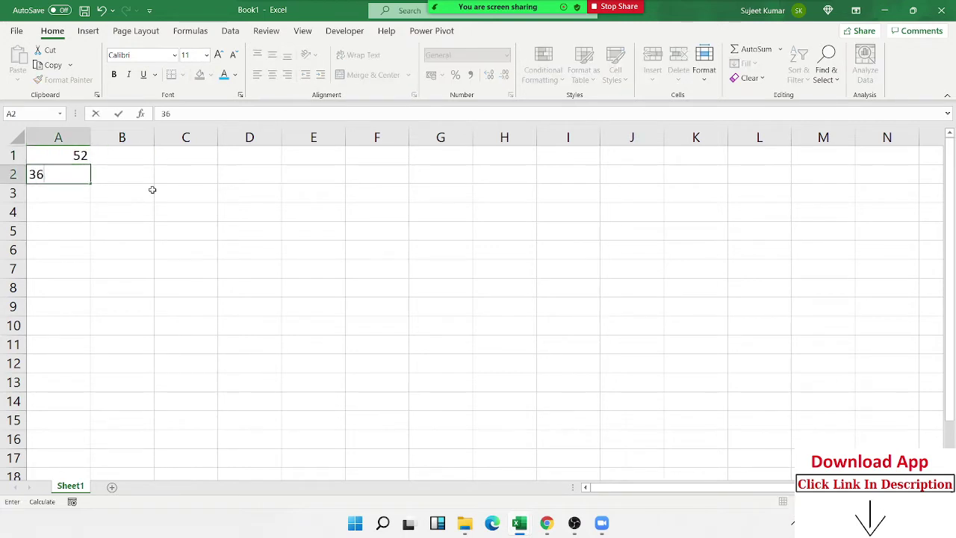
{"action": "key", "text": "Return"}
{"action": "type", "text": "52"}
{"action": "key", "text": "Return"}
{"action": "type", "text": "36"}
{"action": "key", "text": "Return"}
{"action": "type", "text": "63"}
{"action": "key", "text": "Return"}
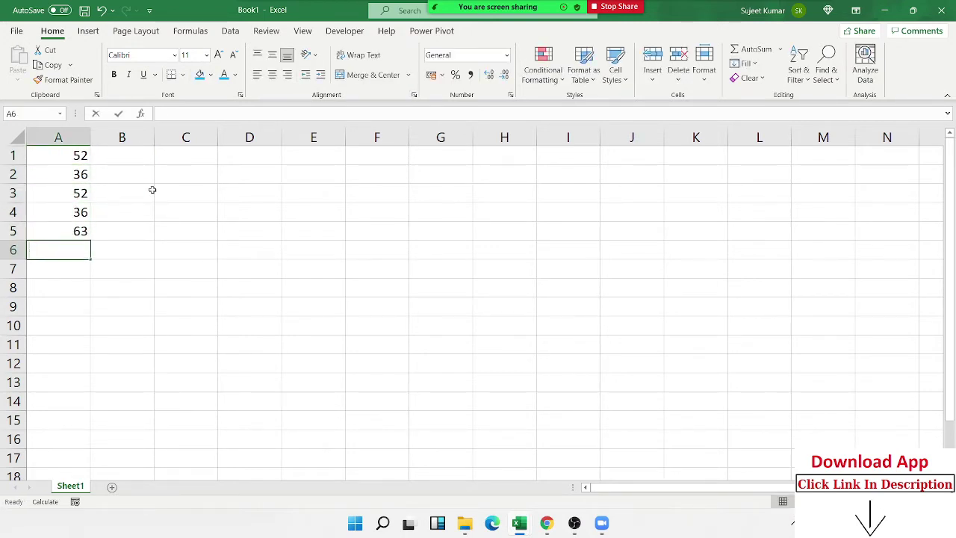
{"action": "type", "text": "6"}
{"action": "key", "text": "Return"}
{"action": "type", "text": "35"}
{"action": "key", "text": "Return"}
{"action": "type", "text": "6"}
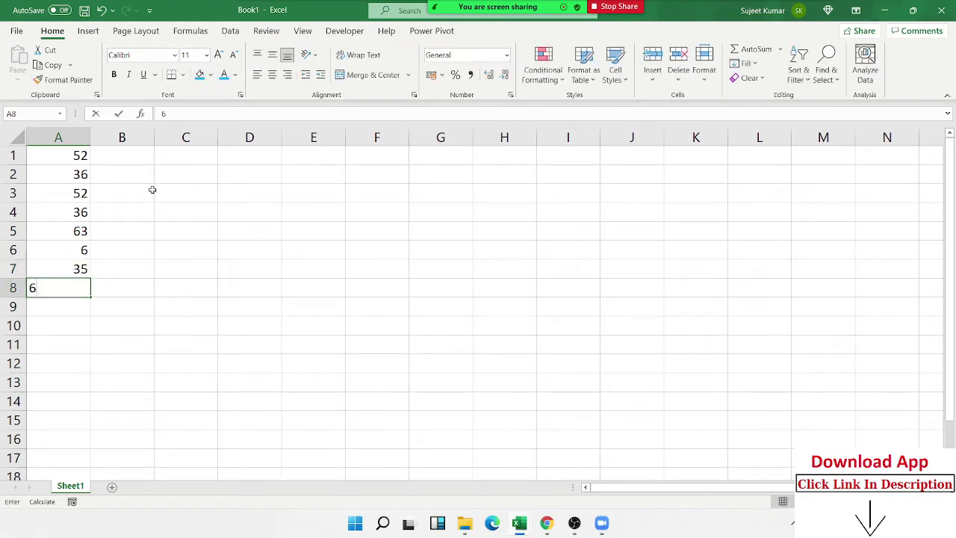
{"action": "type", "text": "3"}
{"action": "key", "text": "ctrl+Return"}
{"action": "key", "text": "Return"}
Step: Enter 32, 63, 32, 36, 63, 32, 85, 36, 32, 52 in A9:A18, ending on B1
{"action": "type", "text": "32"}
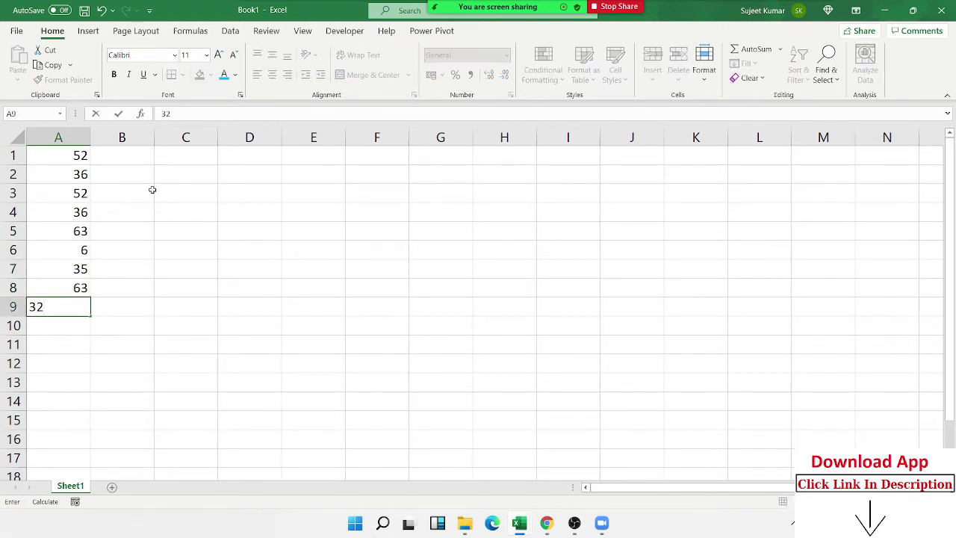
{"action": "key", "text": "Return"}
{"action": "type", "text": "63"}
{"action": "key", "text": "Return"}
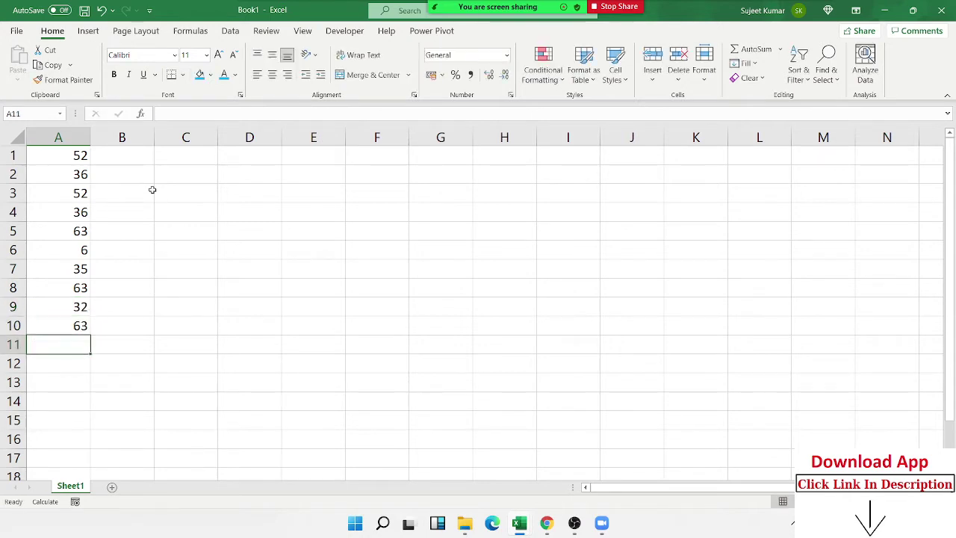
{"action": "type", "text": "32"}
{"action": "key", "text": "Return"}
{"action": "type", "text": "36"}
{"action": "key", "text": "Return"}
{"action": "type", "text": "63"}
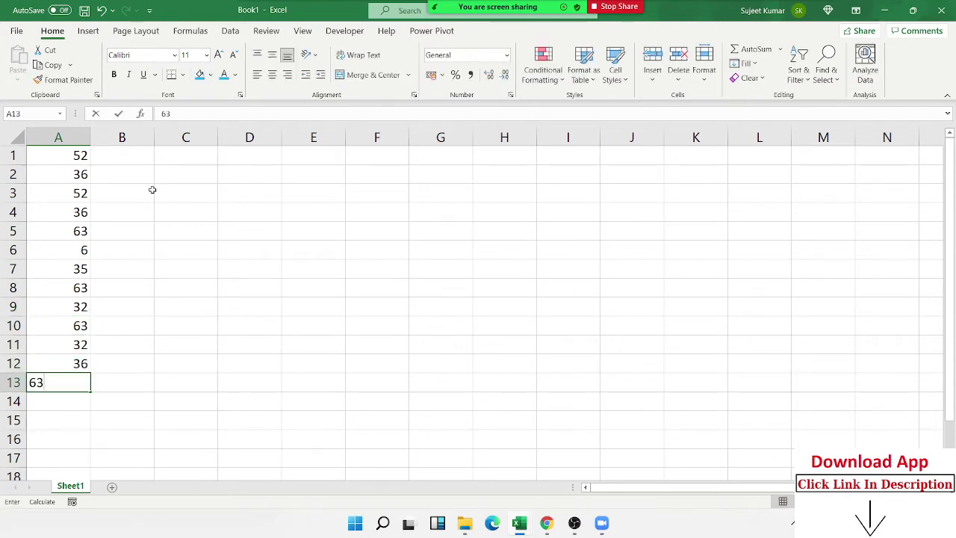
{"action": "key", "text": "Return"}
{"action": "type", "text": "32"}
{"action": "key", "text": "Return"}
{"action": "type", "text": "85"}
{"action": "key", "text": "Return"}
{"action": "type", "text": "3"}
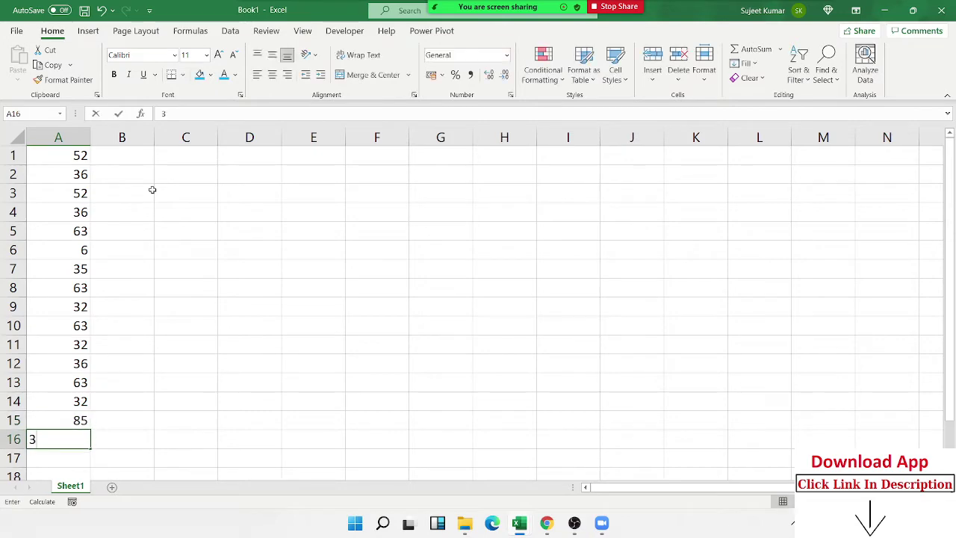
{"action": "type", "text": "6"}
{"action": "key", "text": "Return"}
{"action": "type", "text": "32"}
{"action": "key", "text": "Return"}
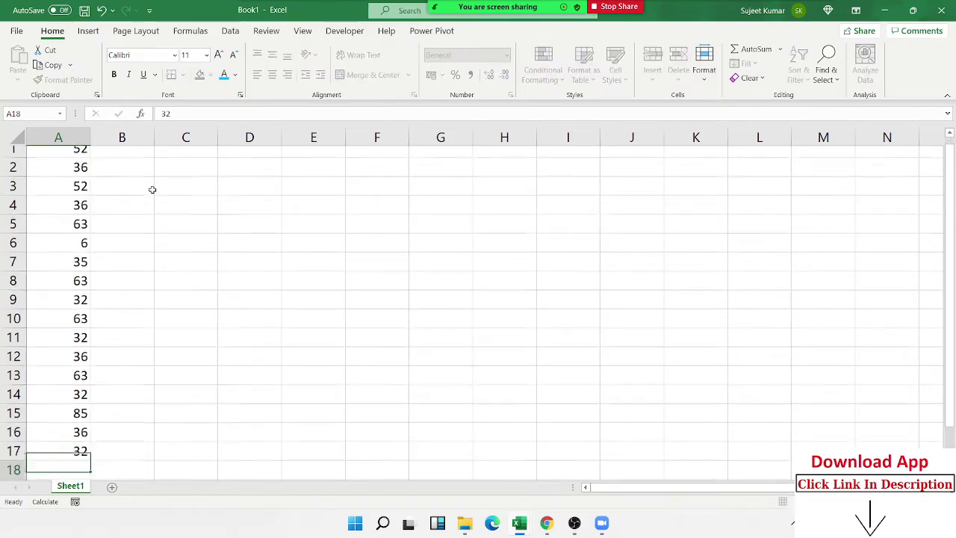
{"action": "type", "text": "52"}
{"action": "key", "text": "Return"}
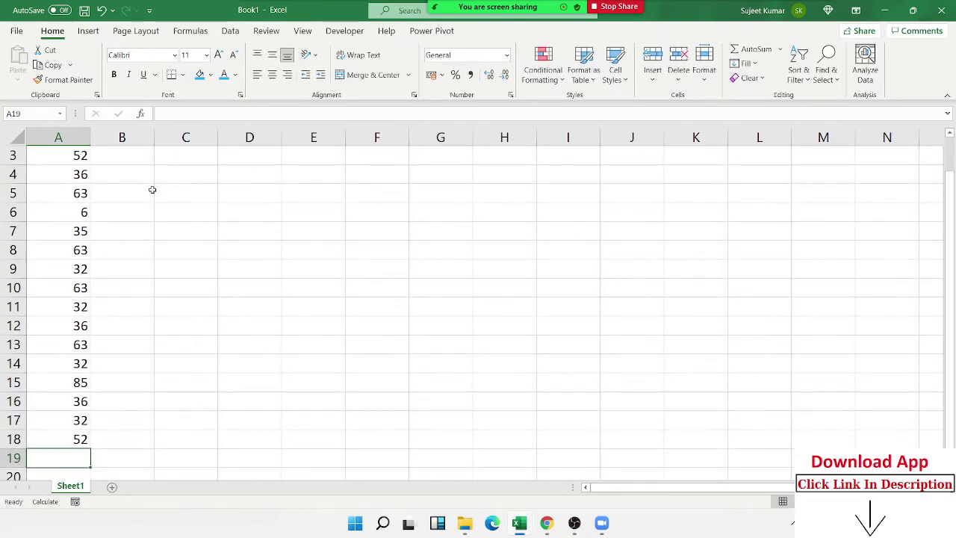
{"action": "key", "text": "Up"}
{"action": "key", "text": "ctrl+Up"}
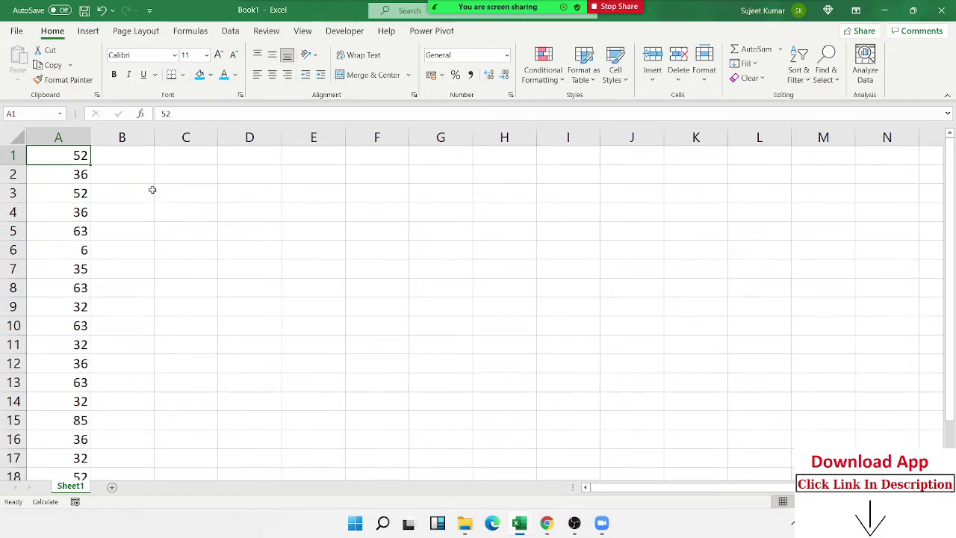
{"action": "key", "text": "Right"}
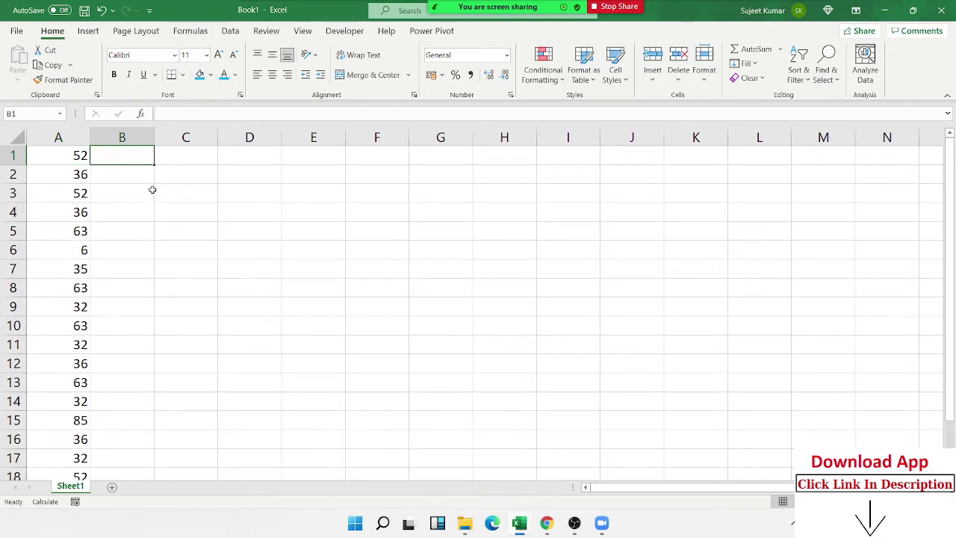
Step: Select the A1:A18 list, glance at Quick Analysis, then return to A1
{"action": "key", "text": "Left"}
{"action": "key", "text": "ctrl+shift+Down"}
{"action": "key", "text": "ctrl+q"}
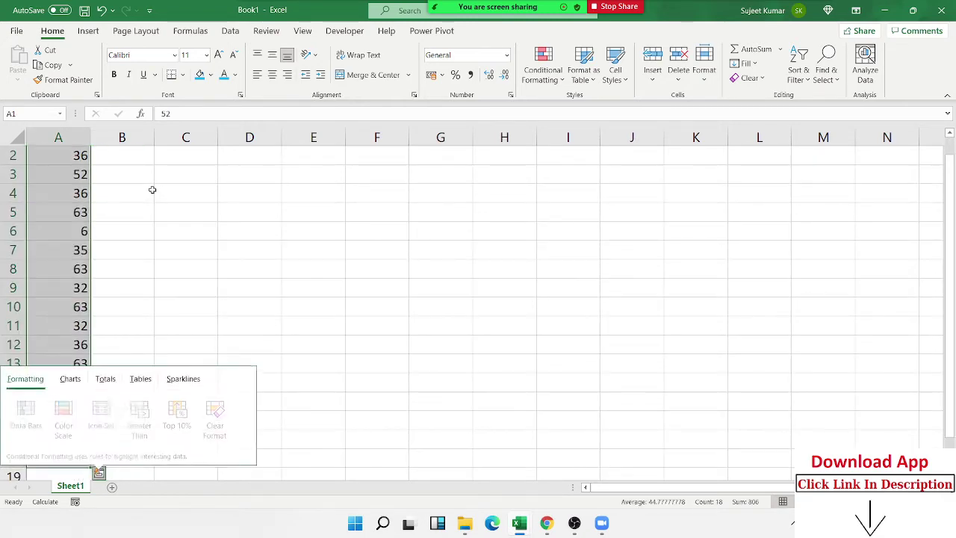
{"action": "key", "text": "Escape"}
{"action": "key", "text": "ctrl+Home"}
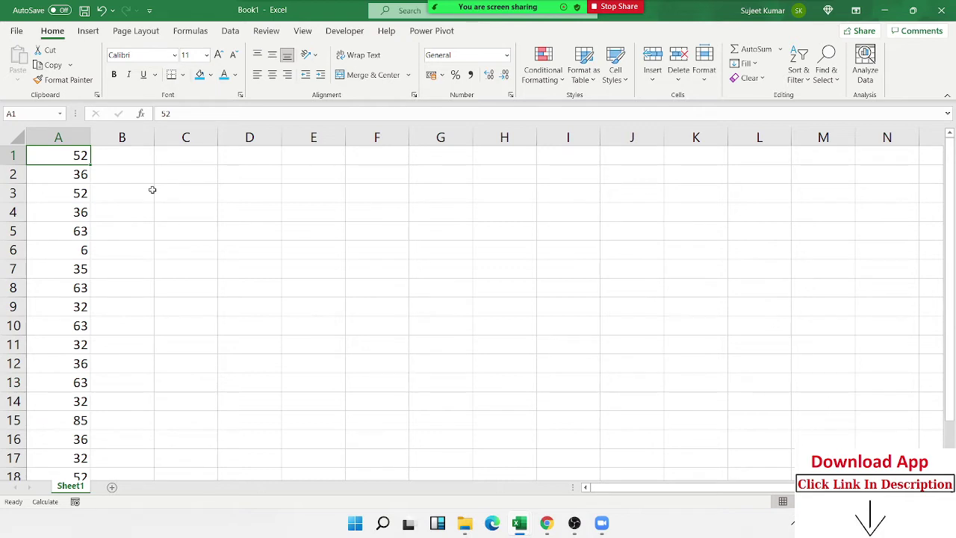
Step: Enter 60 in B6, 25 in B11 and 65 in B17
{"action": "key", "text": "Down"}
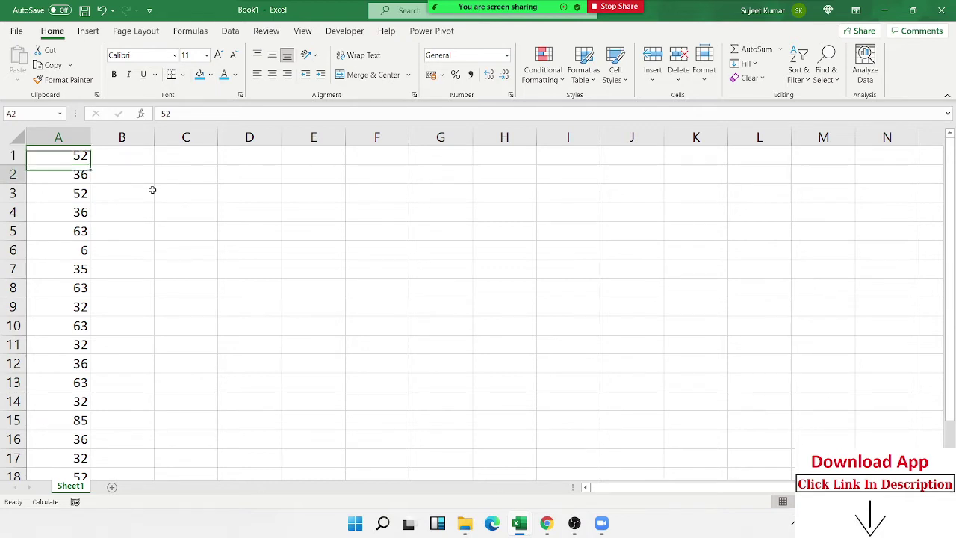
{"action": "key", "text": "Down"}
{"action": "key", "text": "Down"}
{"action": "key", "text": "Down"}
{"action": "key", "text": "Down"}
{"action": "key", "text": "Right"}
{"action": "type", "text": "6"}
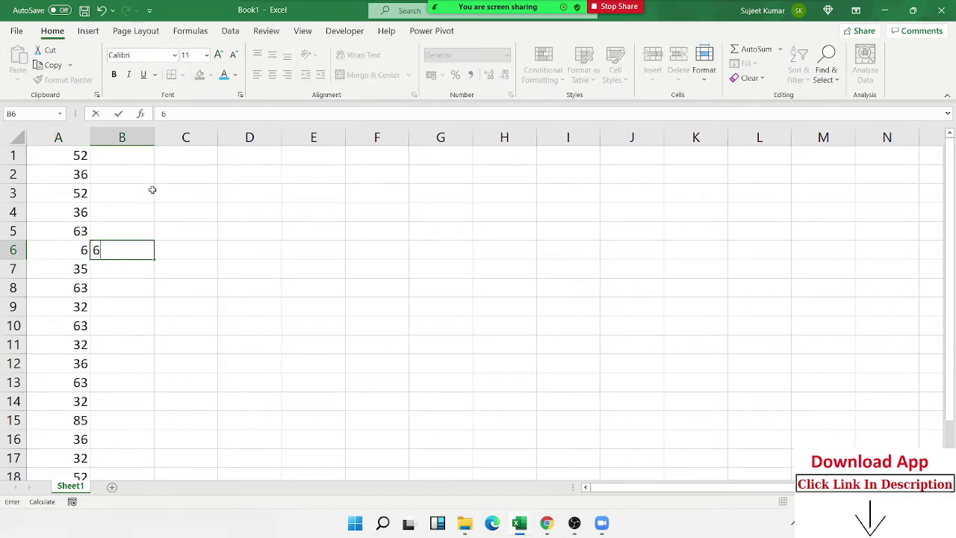
{"action": "type", "text": "0"}
{"action": "key", "text": "Return"}
{"action": "key", "text": "Down"}
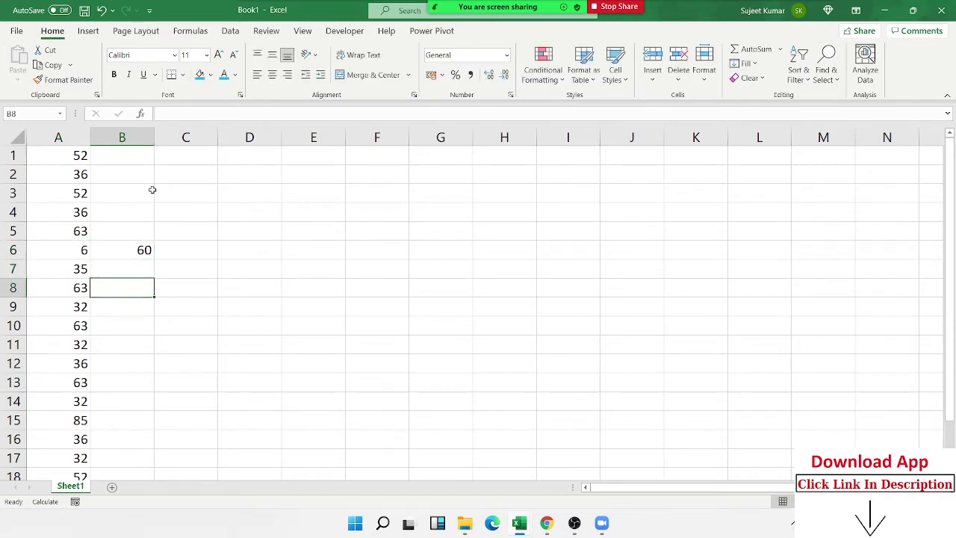
{"action": "key", "text": "Down"}
{"action": "key", "text": "Down"}
{"action": "key", "text": "Down"}
{"action": "type", "text": "25"}
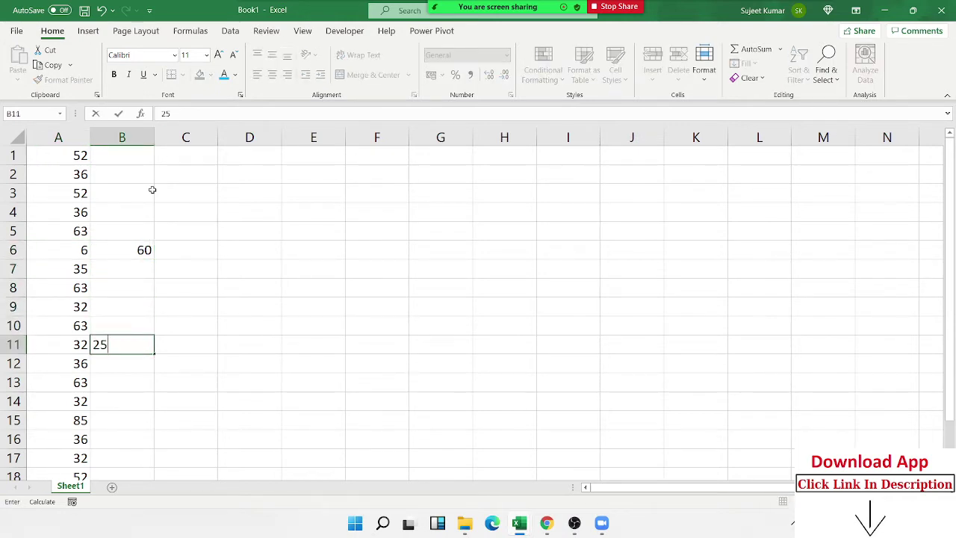
{"action": "key", "text": "Return"}
{"action": "key", "text": "Down"}
{"action": "key", "text": "Down"}
{"action": "key", "text": "Down"}
{"action": "key", "text": "Down"}
{"action": "key", "text": "Down"}
{"action": "type", "text": "65"}
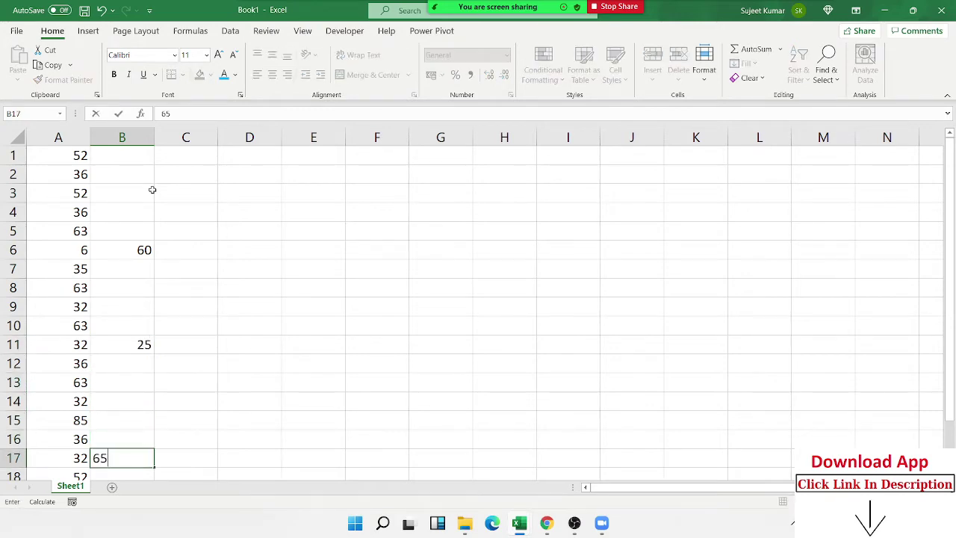
{"action": "key", "text": "Return"}
{"action": "key", "text": "Down"}
{"action": "key", "text": "Down"}
Step: Enter 96 in B1 and select column B's range from B1 down
{"action": "key", "text": "Up"}
{"action": "key", "text": "ctrl+Up"}
{"action": "key", "text": "ctrl+Up"}
{"action": "key", "text": "ctrl+Up"}
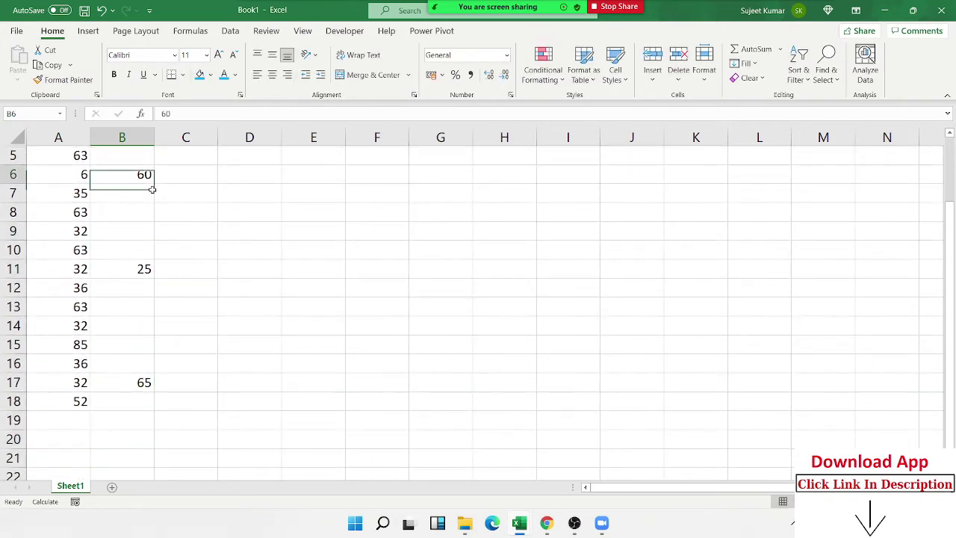
{"action": "key", "text": "ctrl+Up"}
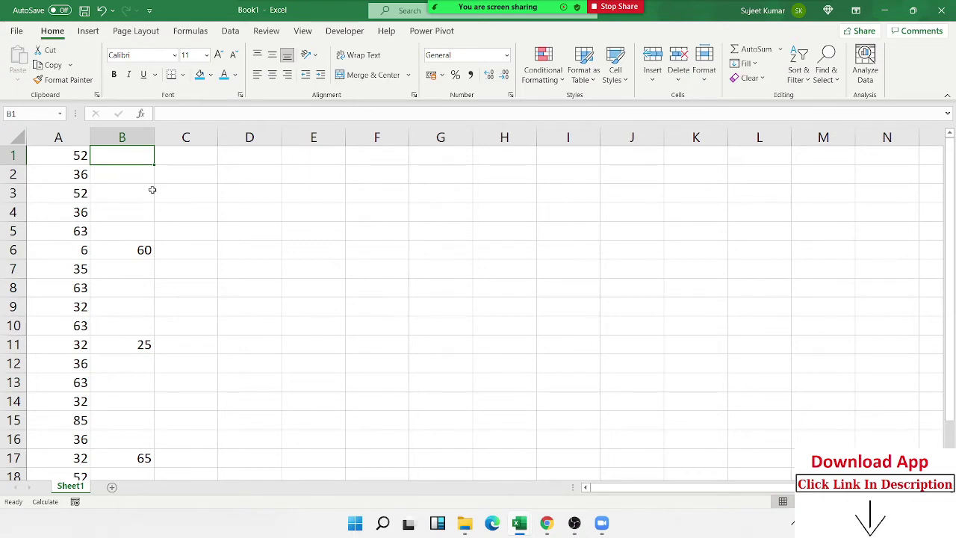
{"action": "type", "text": "96"}
{"action": "key", "text": "Return"}
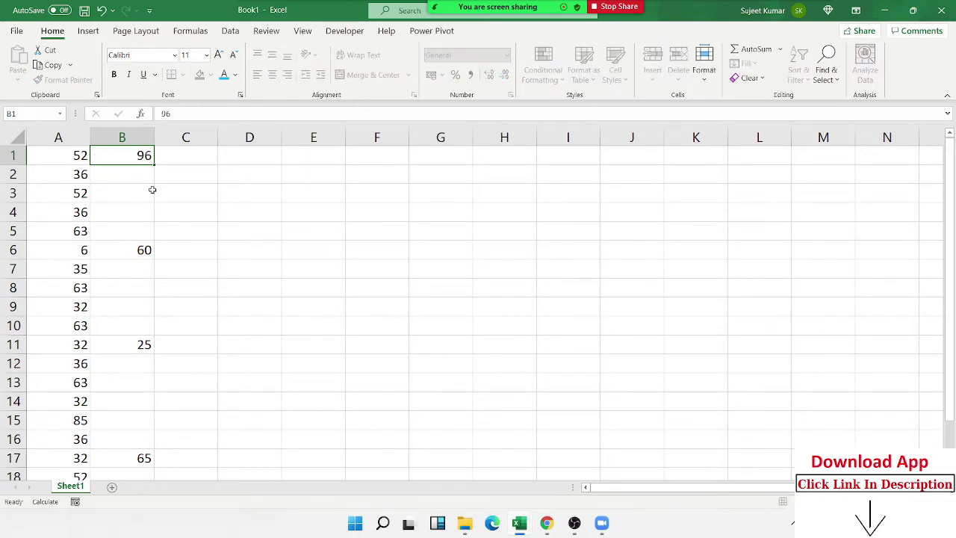
{"action": "key", "text": "Up"}
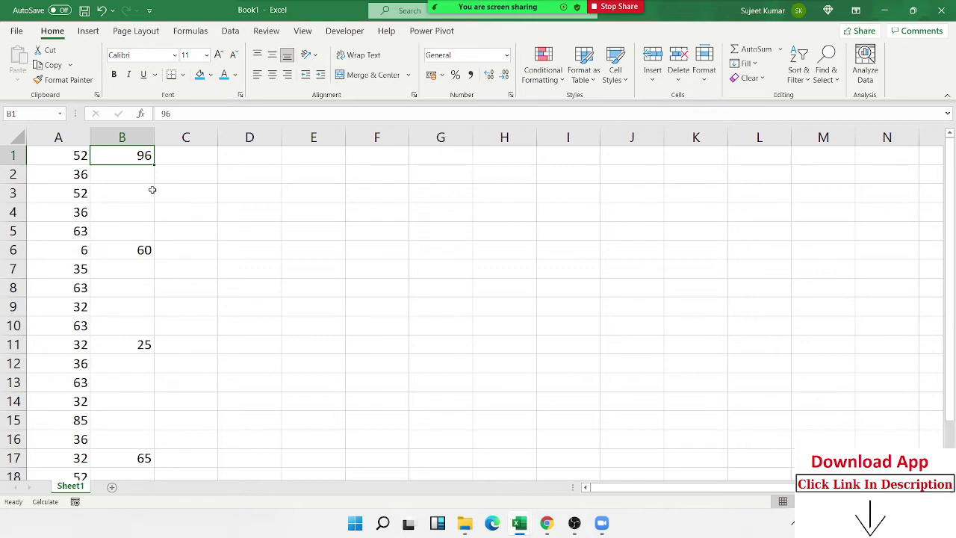
{"action": "key", "text": "ctrl+shift+End"}
Step: Copy the column B range, paste it over A1, then undo that paste
{"action": "key", "text": "ctrl+c"}
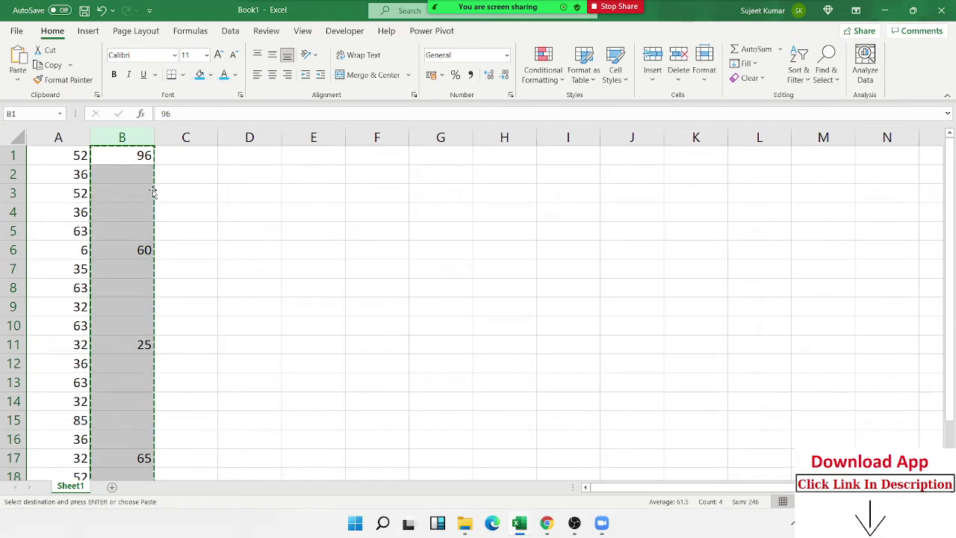
{"action": "left_click", "coordinate": [66, 163]}
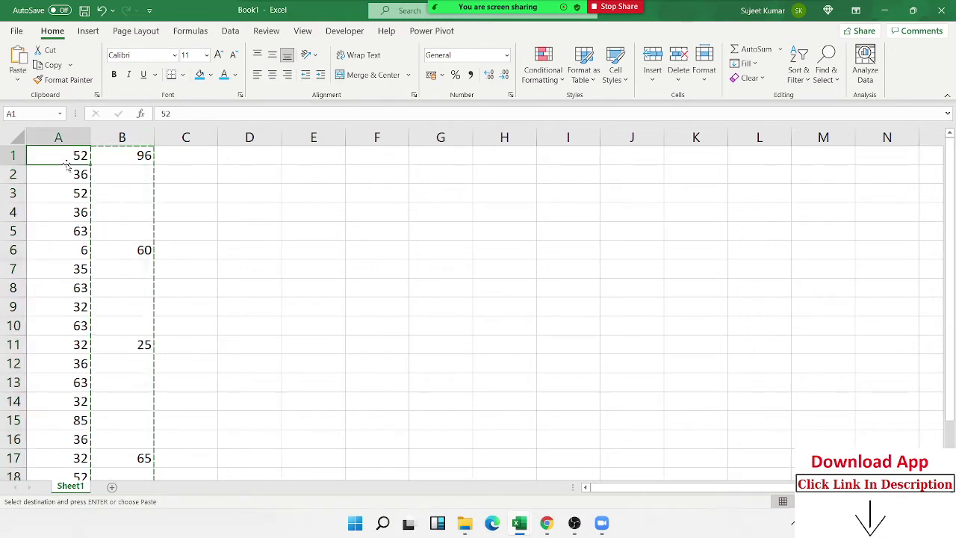
{"action": "key", "text": "ctrl+v"}
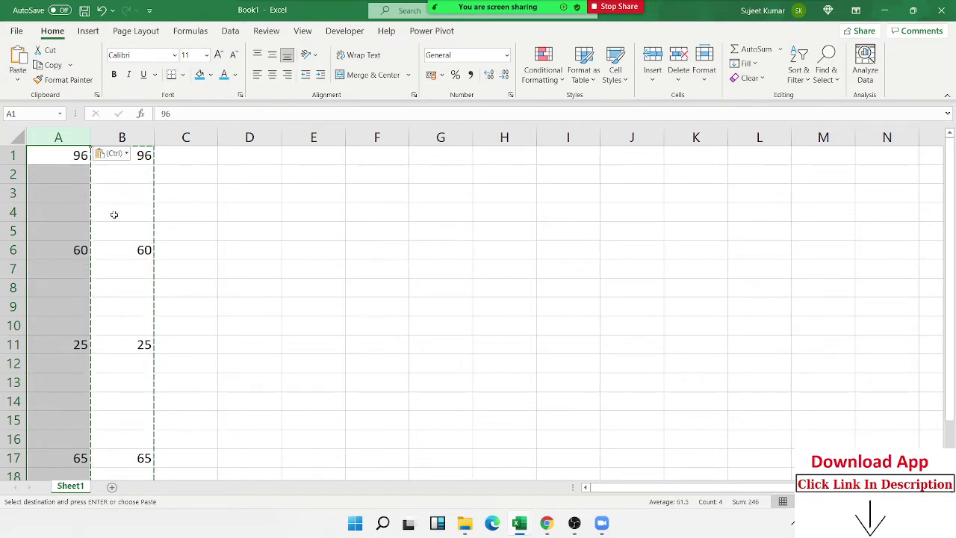
{"action": "key", "text": "ctrl+z"}
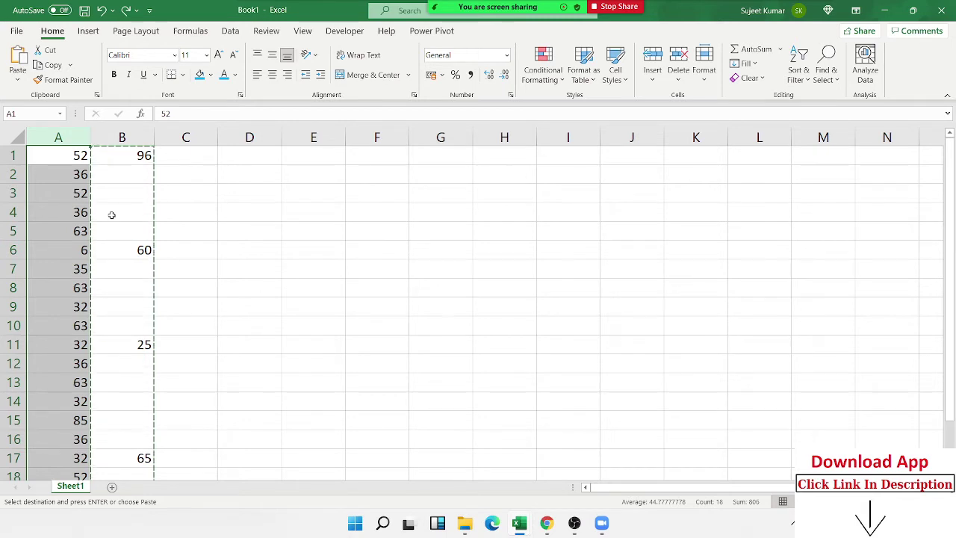
Step: Paste Special into column A with Skip blanks, then compare row 6 across A and B
{"action": "right_click", "coordinate": [94, 213]}
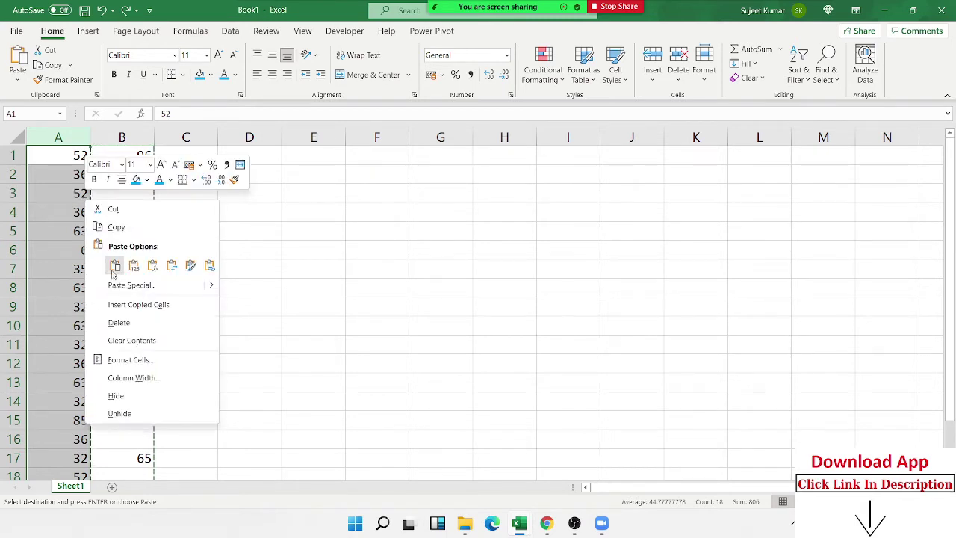
{"action": "left_click", "coordinate": [113, 284]}
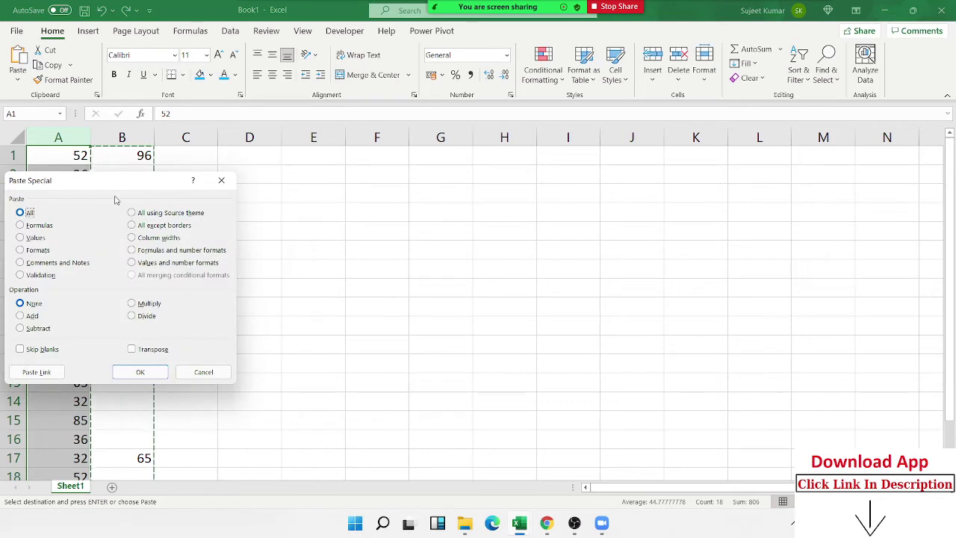
{"action": "left_click_drag", "start_coordinate": [119, 192], "coordinate": [413, 151]}
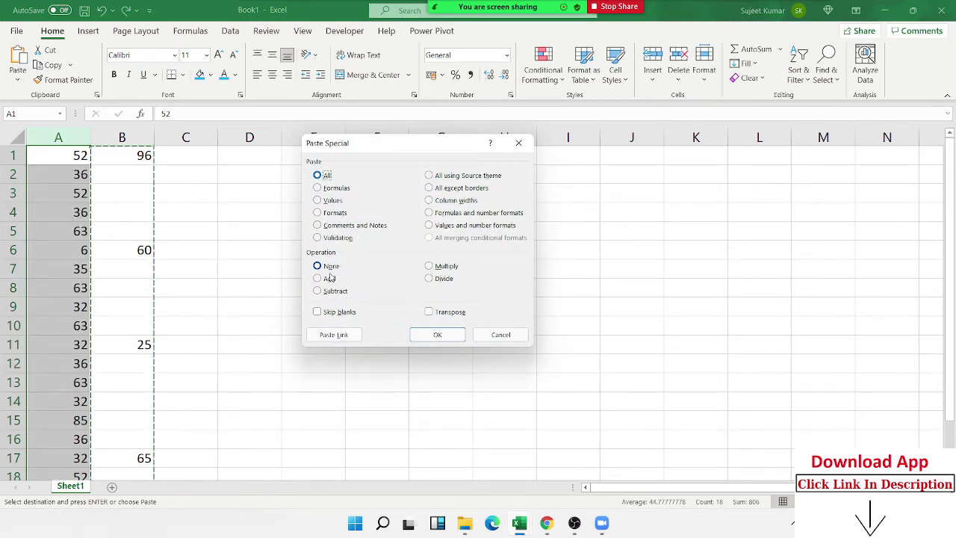
{"action": "left_click", "coordinate": [334, 312]}
{"action": "left_click", "coordinate": [416, 337]}
{"action": "left_click", "coordinate": [106, 254]}
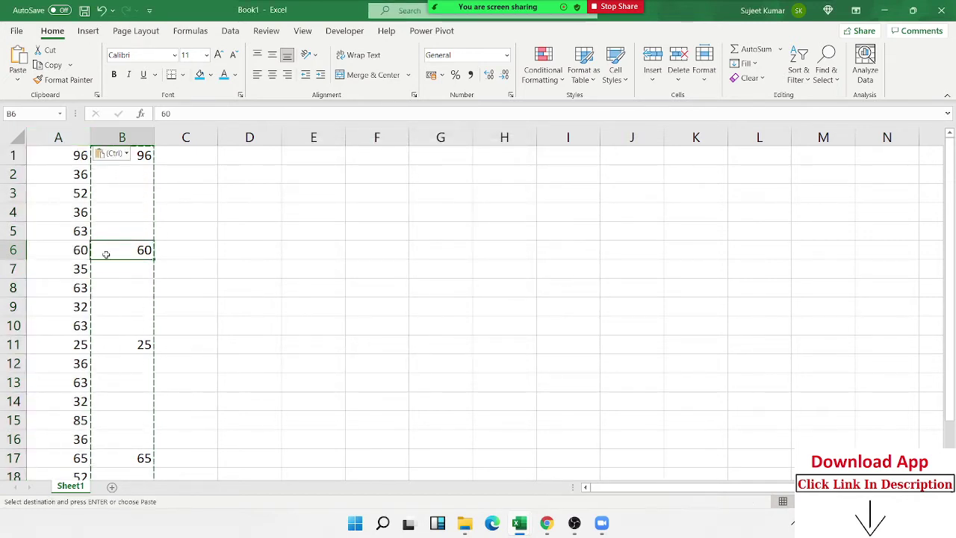
{"action": "left_click_drag", "start_coordinate": [106, 255], "coordinate": [70, 255]}
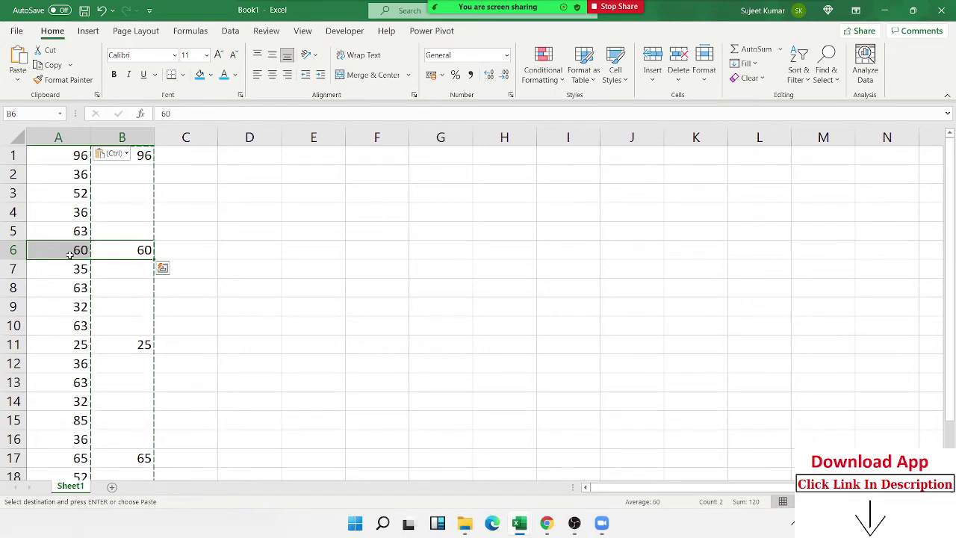
Step: Clear columns A:B and enter the Month header with Jan in A2
{"action": "left_click_drag", "start_coordinate": [64, 138], "coordinate": [121, 138]}
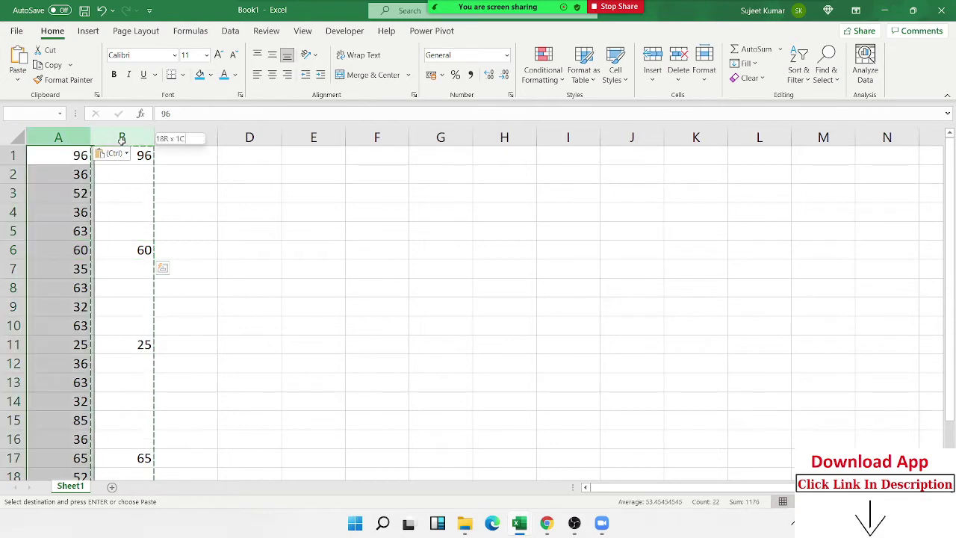
{"action": "key", "text": "Delete"}
{"action": "key", "text": "BackSpace"}
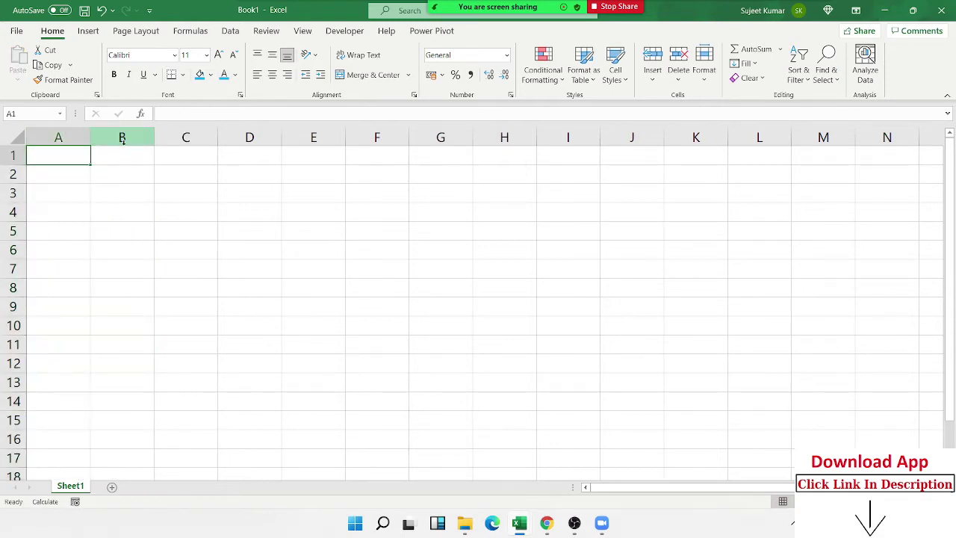
{"action": "type", "text": "Month"}
{"action": "key", "text": "Return"}
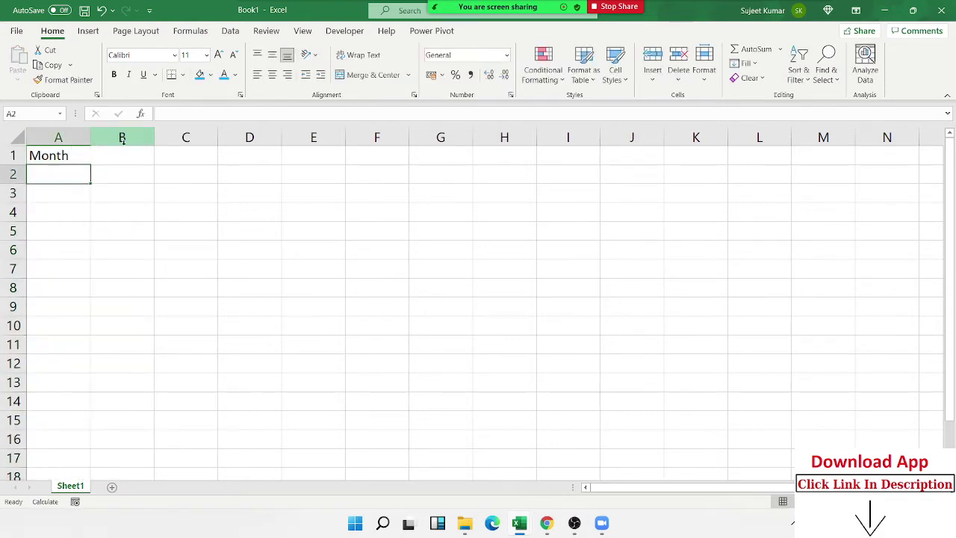
{"action": "type", "text": "Jan"}
{"action": "key", "text": "Return"}
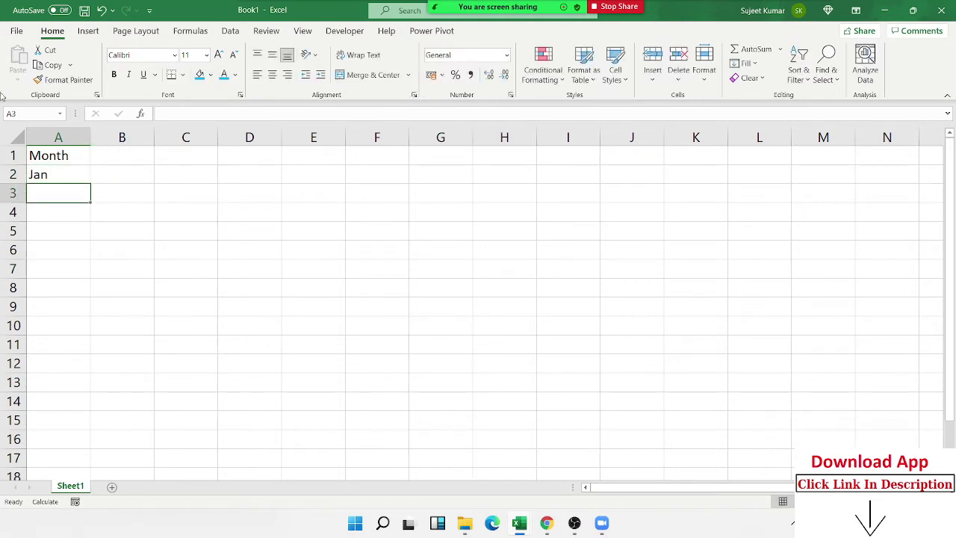
Step: Fill the months Feb through Jun down to A7 and add a Sales header in B1
{"action": "left_click", "coordinate": [47, 174]}
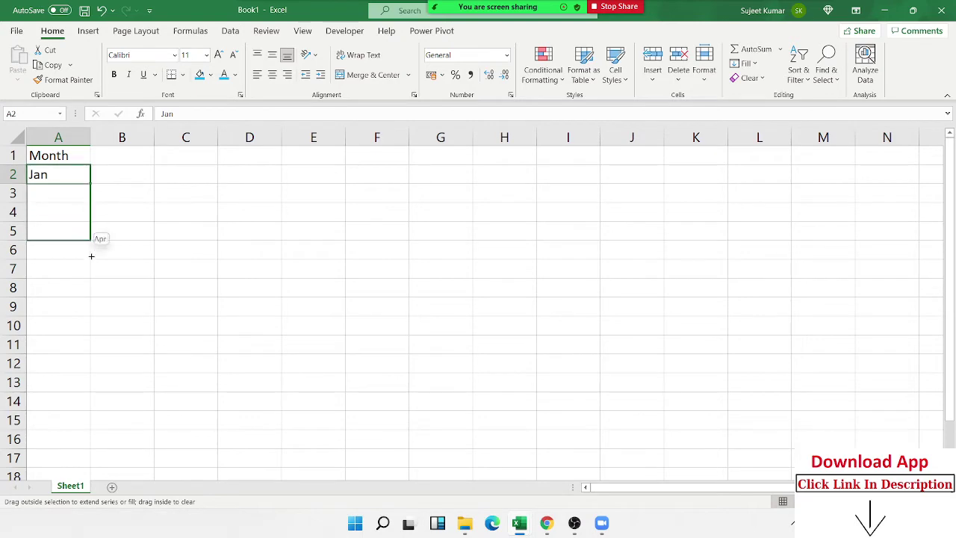
{"action": "left_click_drag", "start_coordinate": [90, 184], "coordinate": [91, 275]}
{"action": "left_click", "coordinate": [107, 160]}
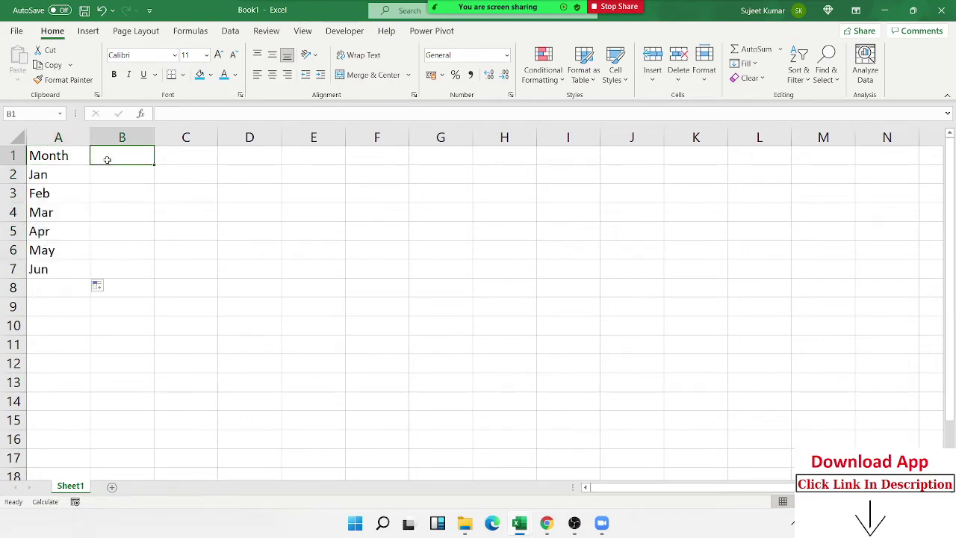
{"action": "type", "text": "Sales"}
{"action": "key", "text": "Return"}
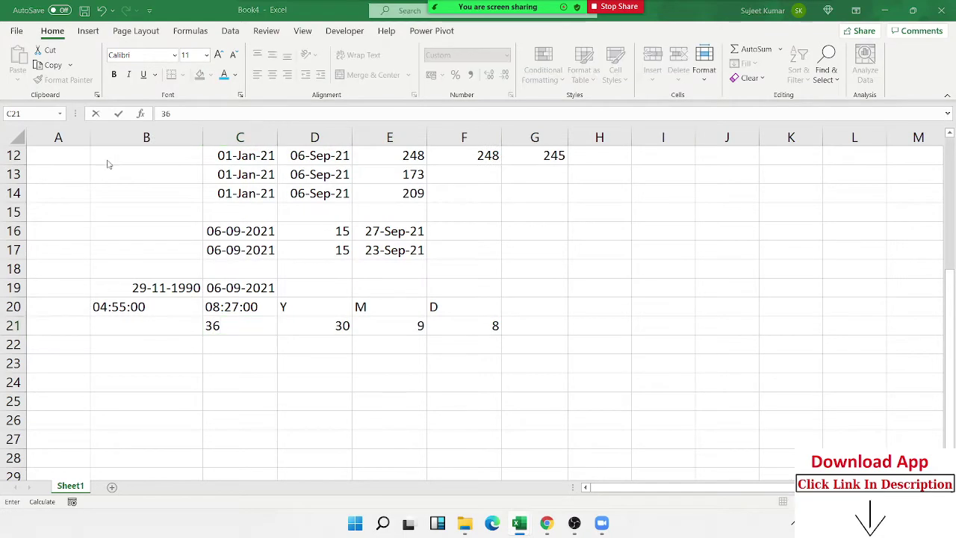
Step: Enter sales 96, 25, 63, 32, 36 and 25 in B2:B7
{"action": "type", "text": "96"}
{"action": "key", "text": "Return"}
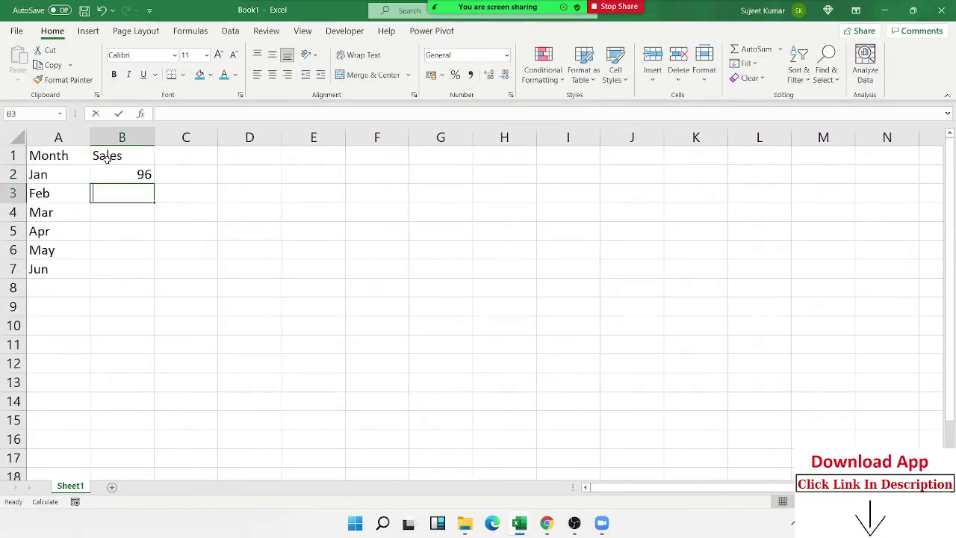
{"action": "type", "text": "25"}
{"action": "key", "text": "Return"}
{"action": "type", "text": "63"}
{"action": "key", "text": "Return"}
{"action": "type", "text": "32"}
{"action": "key", "text": "Return"}
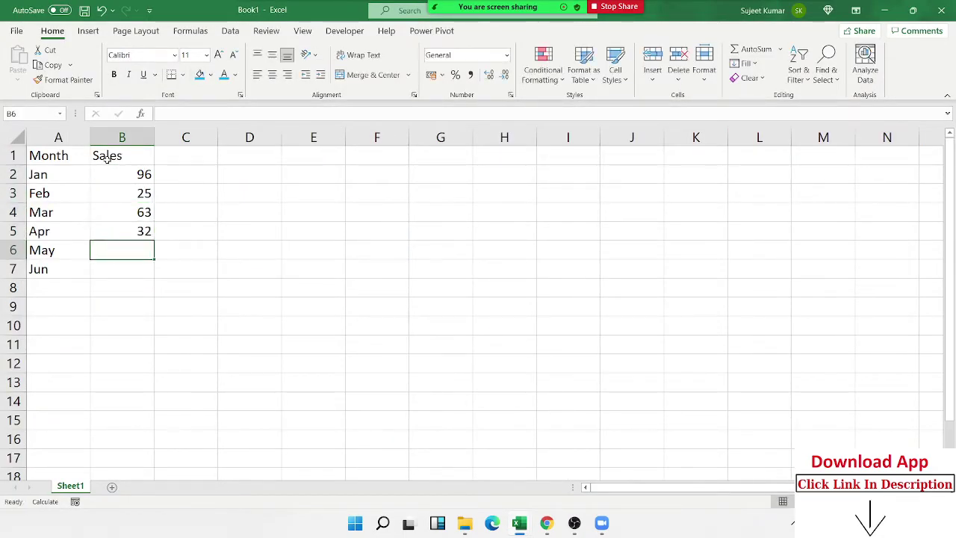
{"action": "type", "text": "36"}
{"action": "key", "text": "Return"}
{"action": "type", "text": "25"}
{"action": "key", "text": "Return"}
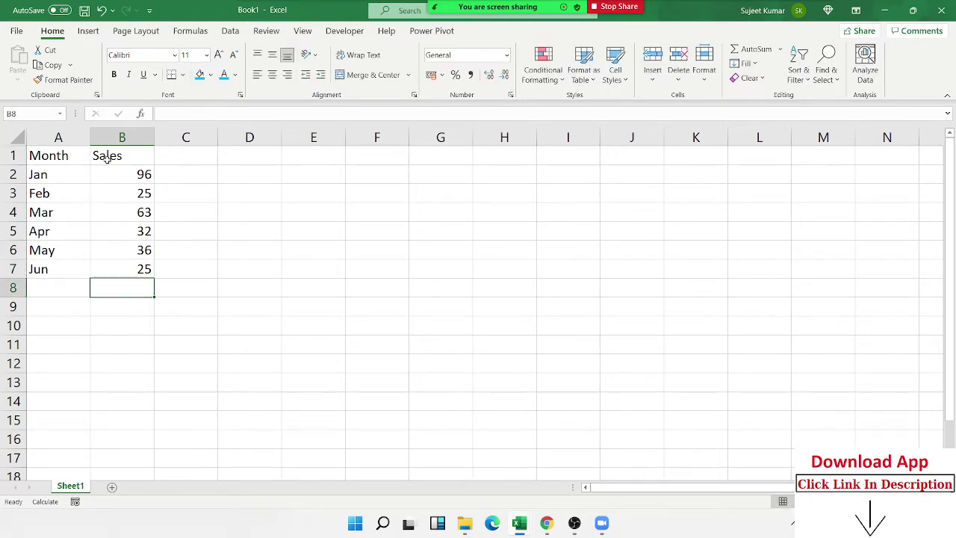
Step: Give the A1:B7 table All Borders and a light blue fill
{"action": "left_click_drag", "start_coordinate": [43, 157], "coordinate": [105, 267]}
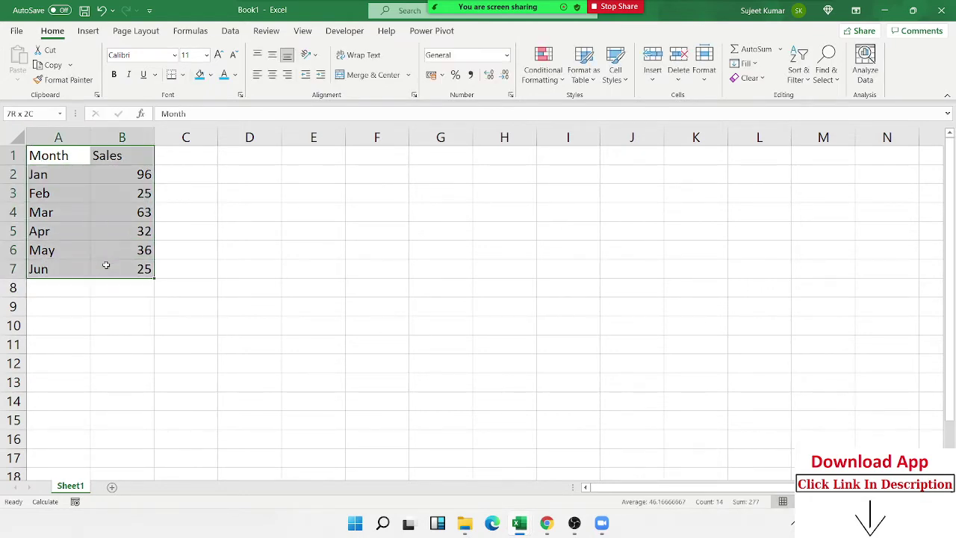
{"action": "left_click", "coordinate": [163, 286]}
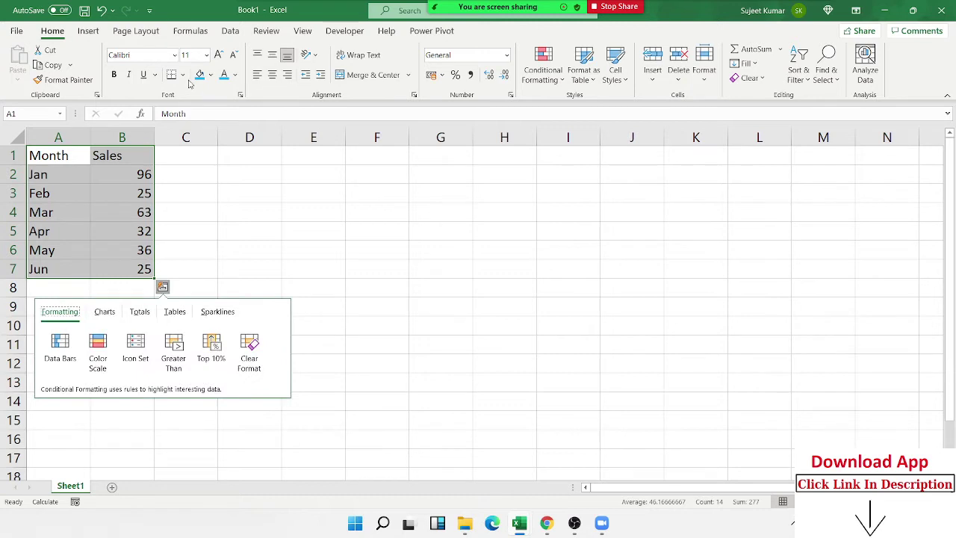
{"action": "left_click", "coordinate": [182, 74]}
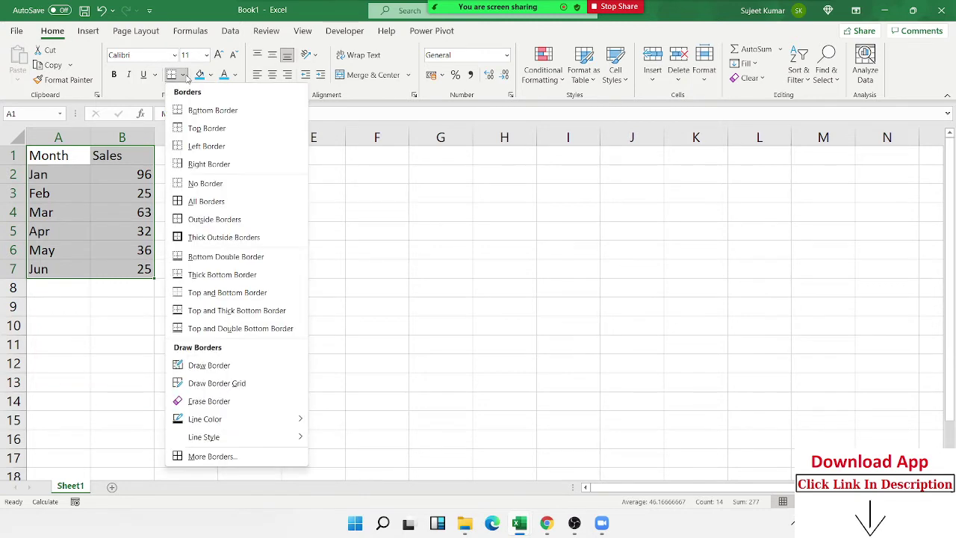
{"action": "left_click", "coordinate": [196, 201]}
{"action": "left_click", "coordinate": [211, 75]}
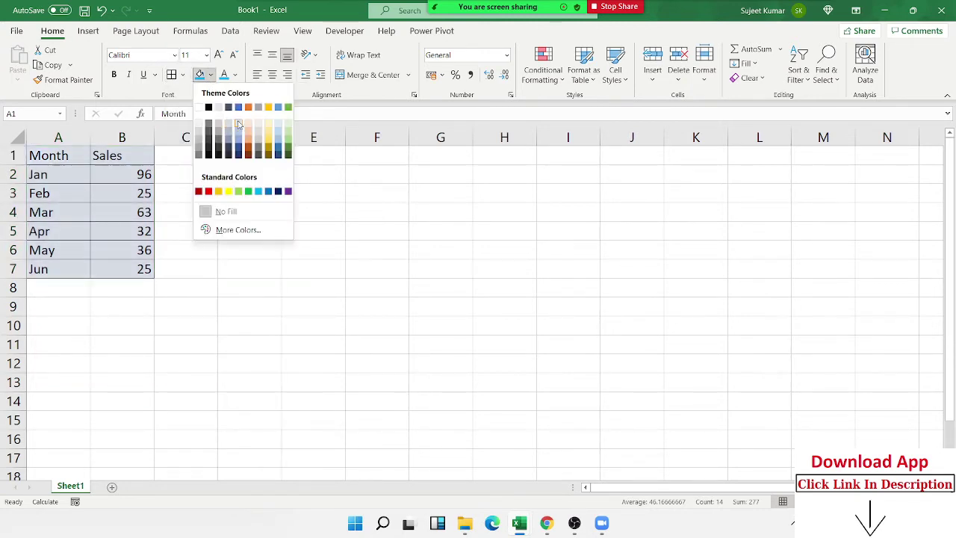
{"action": "left_click", "coordinate": [206, 85]}
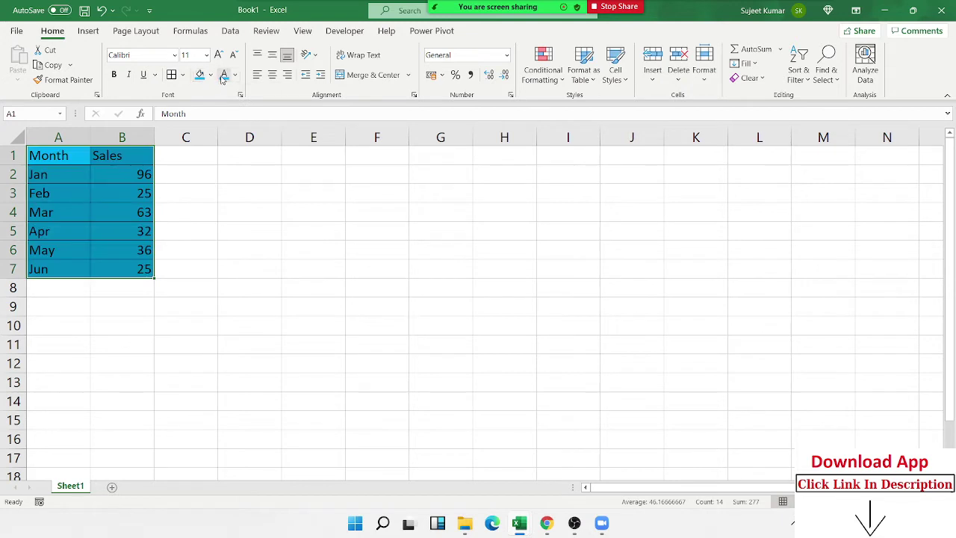
{"action": "left_click", "coordinate": [223, 78]}
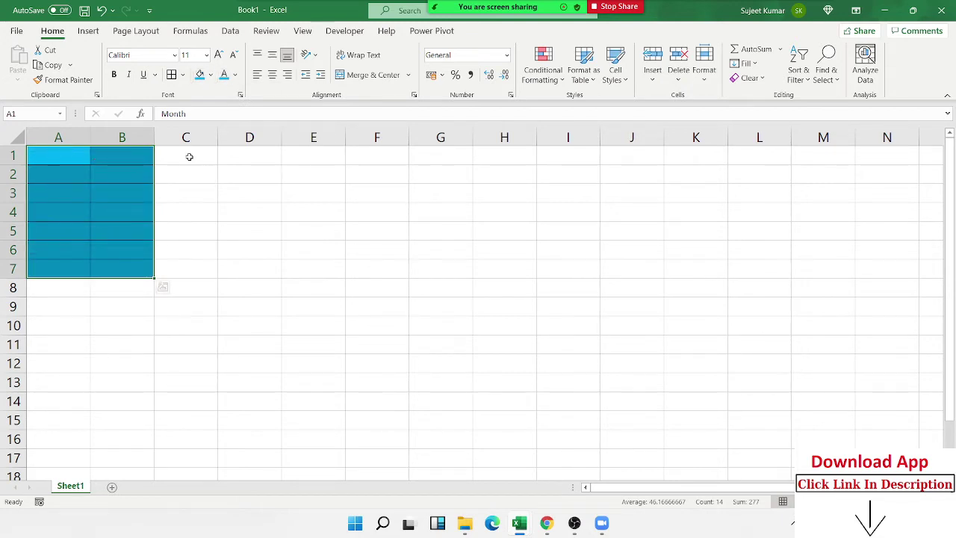
{"action": "key", "text": "ctrl+z"}
{"action": "left_click", "coordinate": [263, 180]}
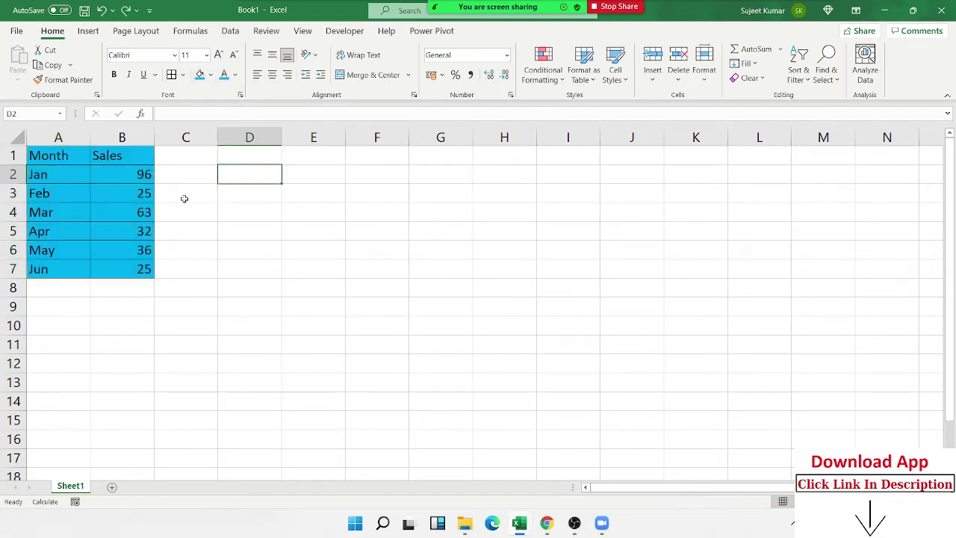
{"action": "left_click", "coordinate": [462, 157]}
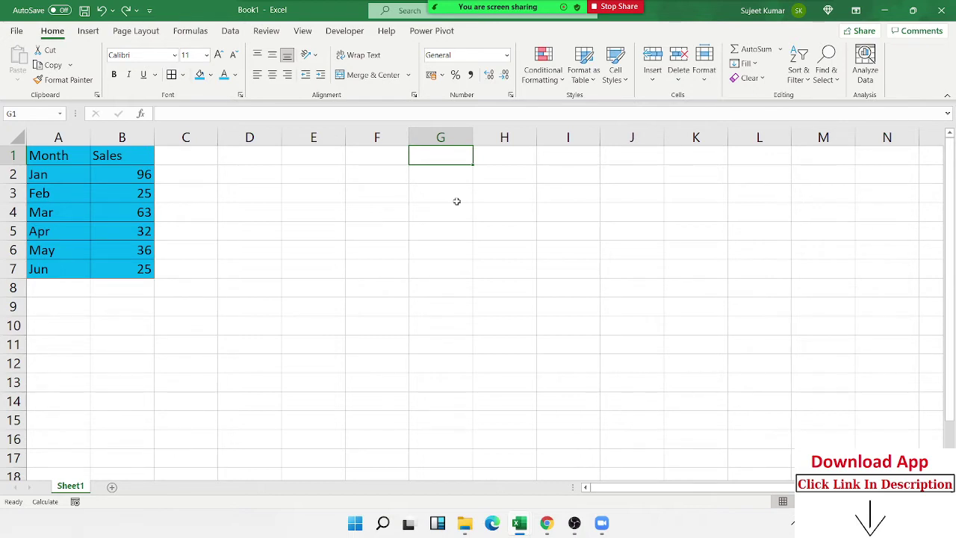
Step: Put =A1 in G1 and extend the linked copy of the table across G1:H7
{"action": "type", "text": "="}
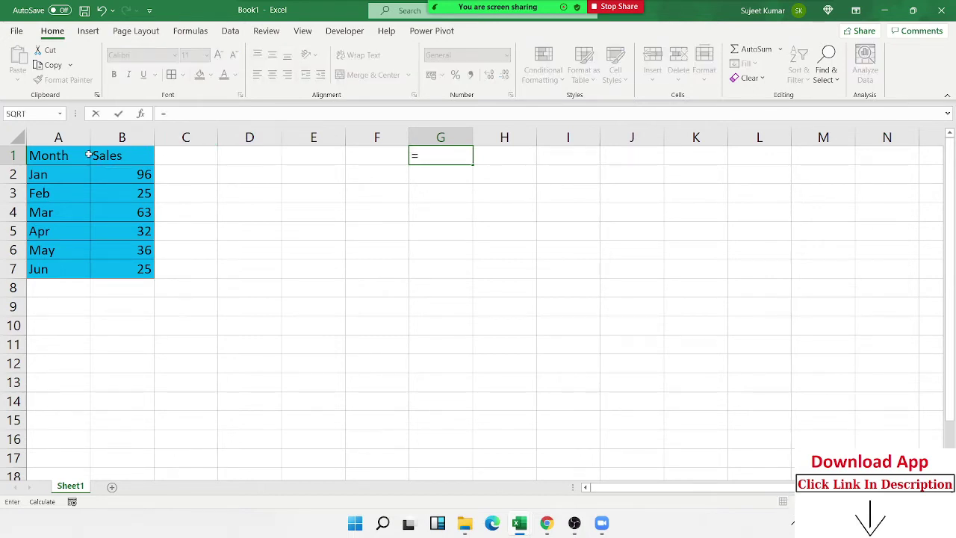
{"action": "left_click", "coordinate": [85, 152]}
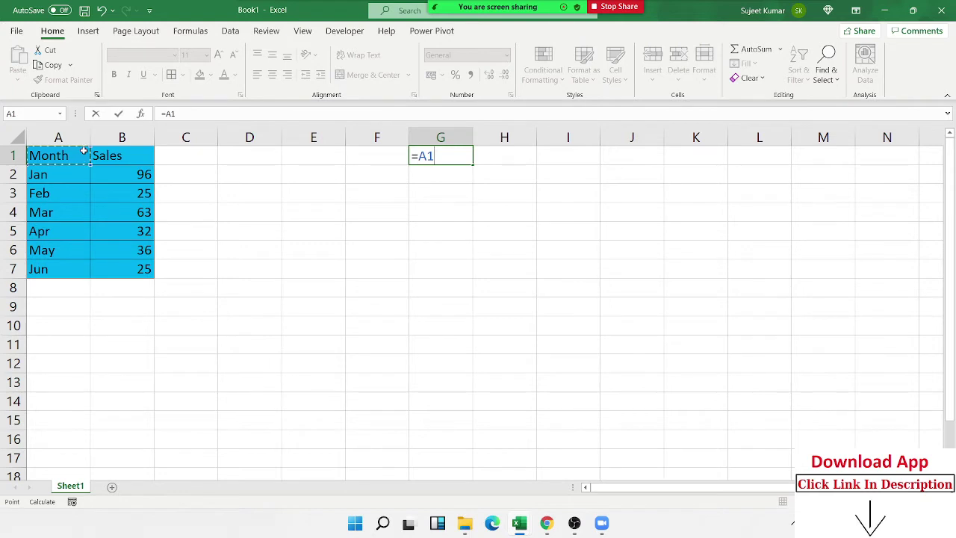
{"action": "key", "text": "Return"}
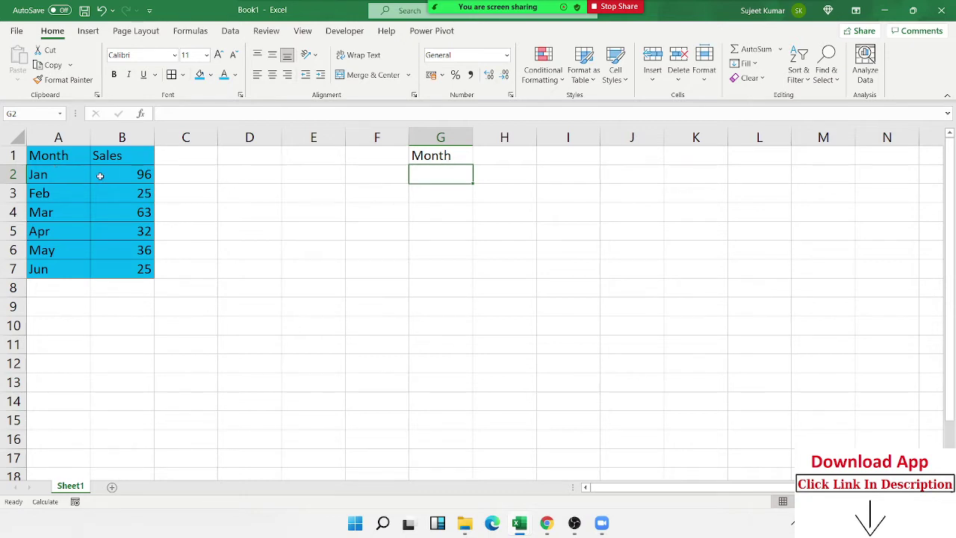
{"action": "left_click_drag", "start_coordinate": [82, 157], "coordinate": [183, 250]}
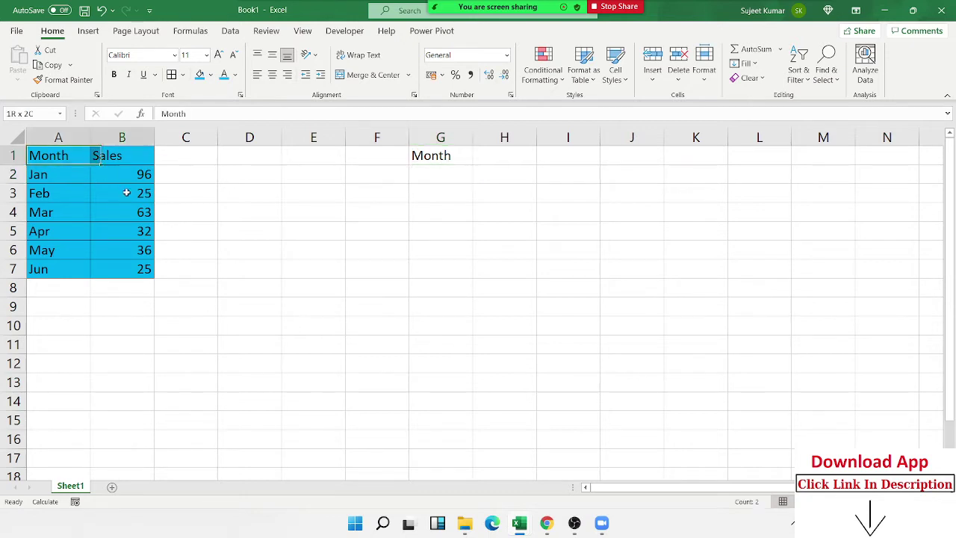
{"action": "left_click", "coordinate": [426, 160]}
{"action": "mouse_move", "coordinate": [472, 166]}
{"action": "left_mouse_down"}
{"action": "mouse_move", "coordinate": [536, 167]}
{"action": "mouse_move", "coordinate": [534, 277]}
{"action": "left_mouse_up"}
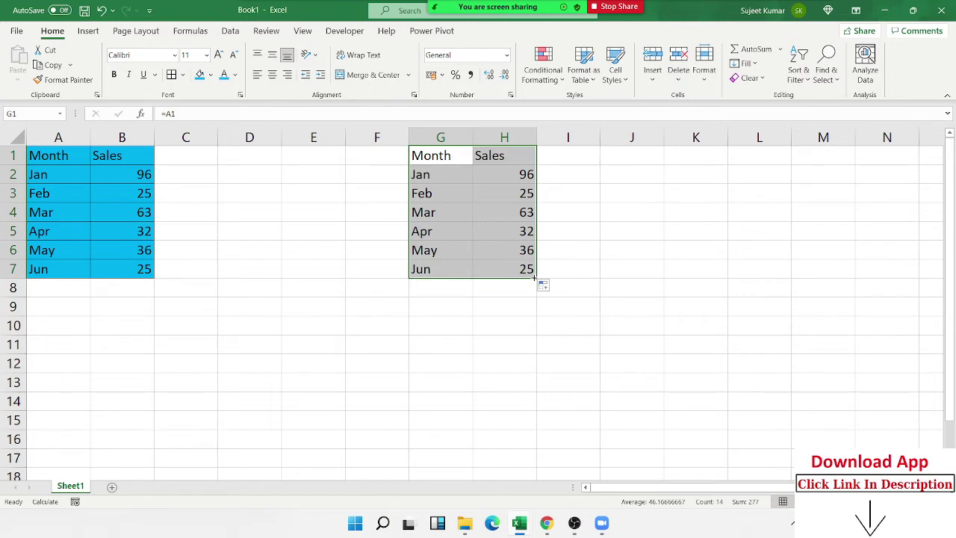
Step: Check in the formula bar that G1 holds =A1
{"action": "left_click", "coordinate": [451, 157]}
{"action": "left_click", "coordinate": [240, 113]}
{"action": "double_click", "coordinate": [189, 116]}
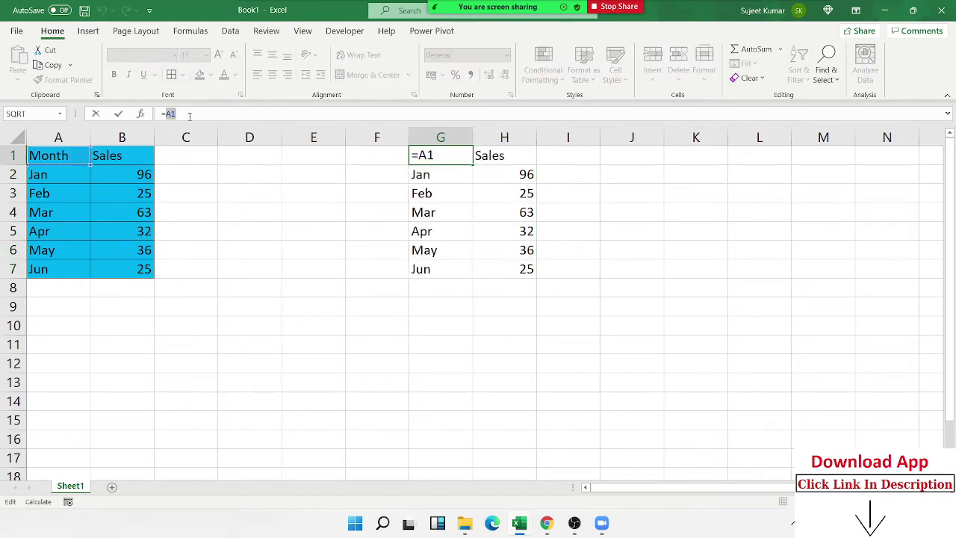
{"action": "left_click", "coordinate": [118, 113]}
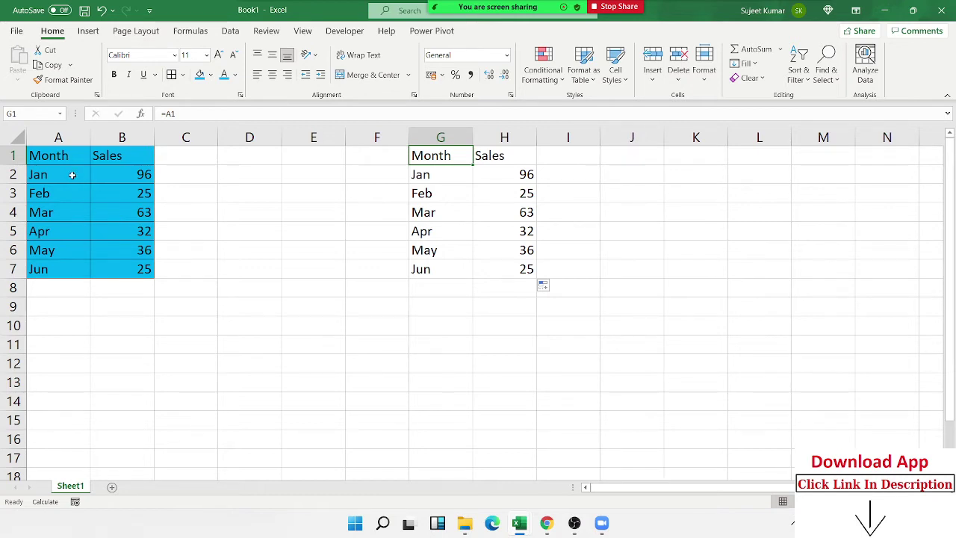
Step: Copy the table rows A1:B4 and A6:B7, skipping the Apr row
{"action": "left_click_drag", "start_coordinate": [65, 156], "coordinate": [109, 204]}
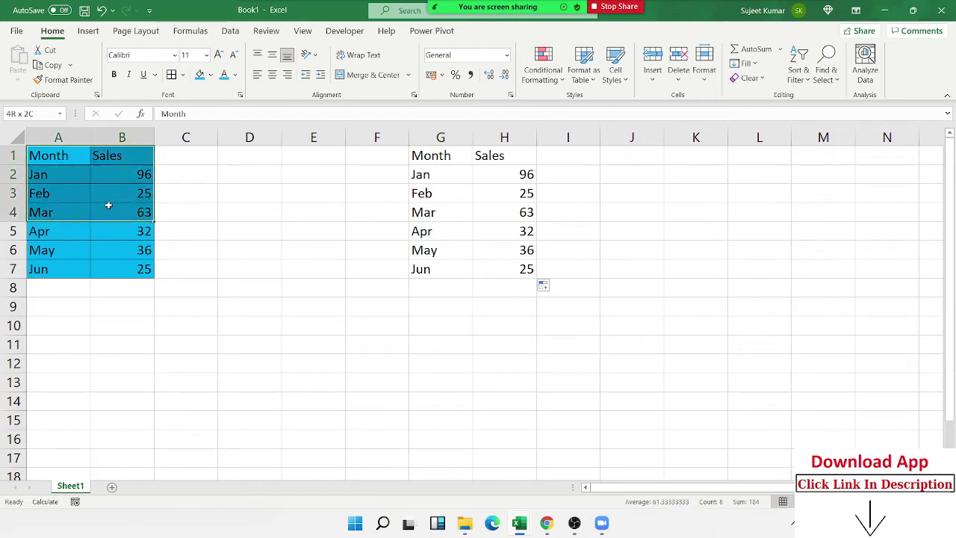
{"action": "left_click_drag", "start_coordinate": [60, 250], "coordinate": [107, 271], "text": "ctrl"}
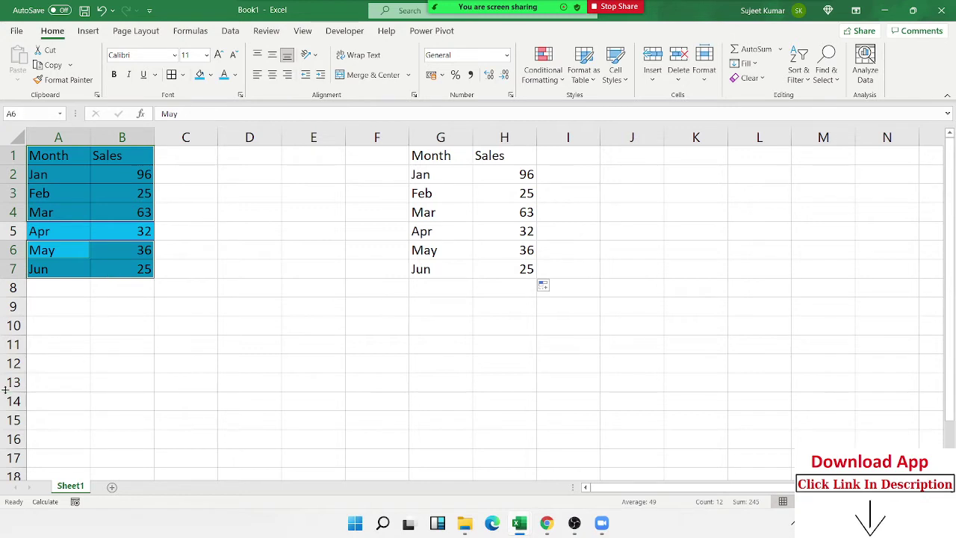
{"action": "key", "text": "ctrl+c"}
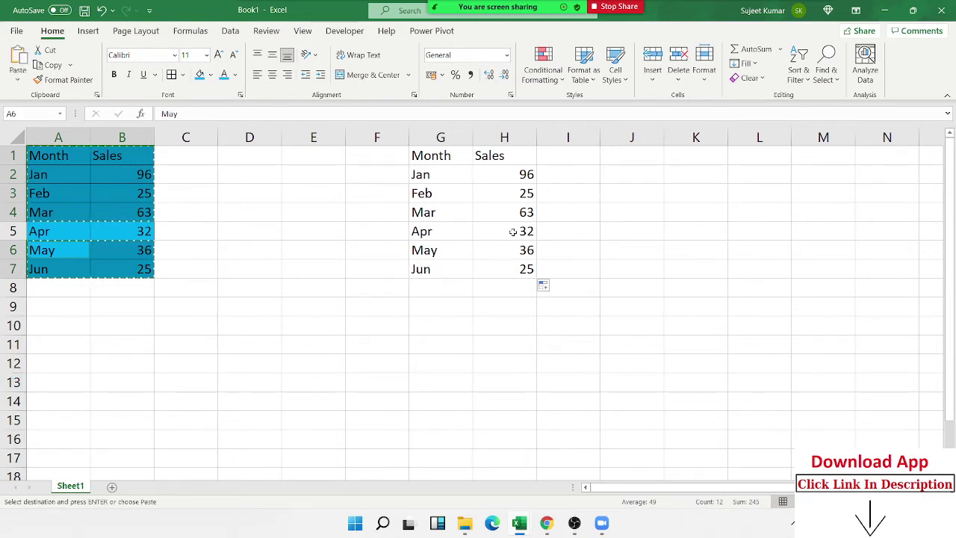
Step: Paste the copied rows as links at J1 with Paste Link
{"action": "left_click", "coordinate": [608, 159]}
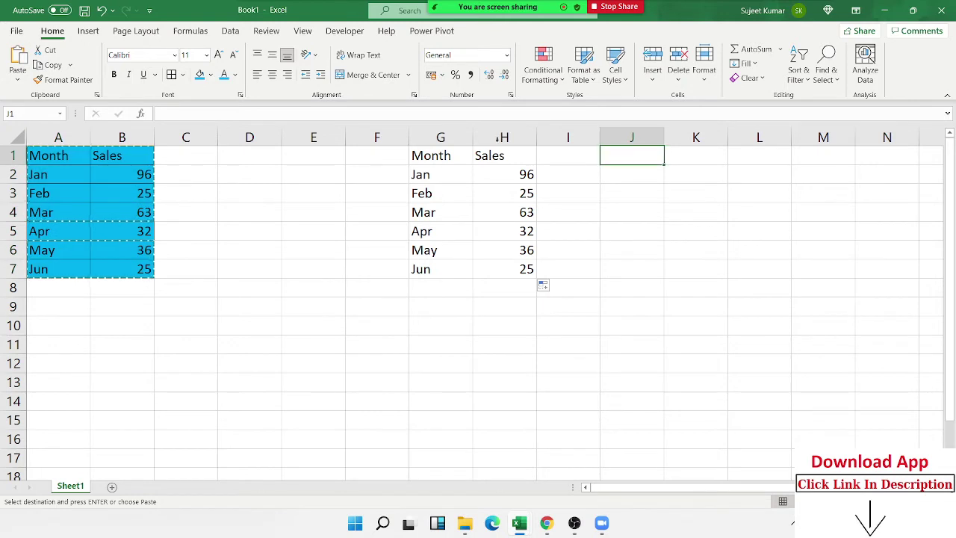
{"action": "left_click", "coordinate": [18, 78]}
{"action": "left_click", "coordinate": [34, 233]}
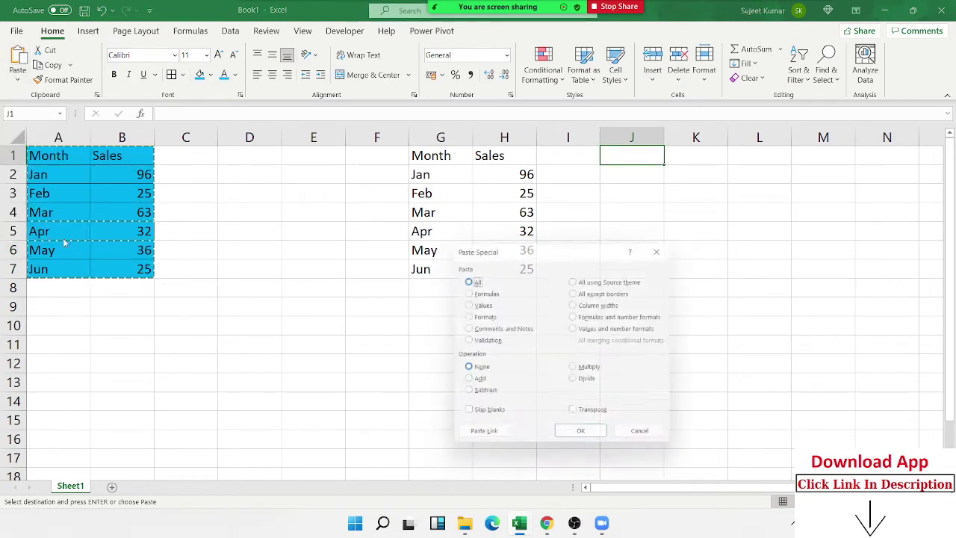
{"action": "left_click", "coordinate": [492, 435]}
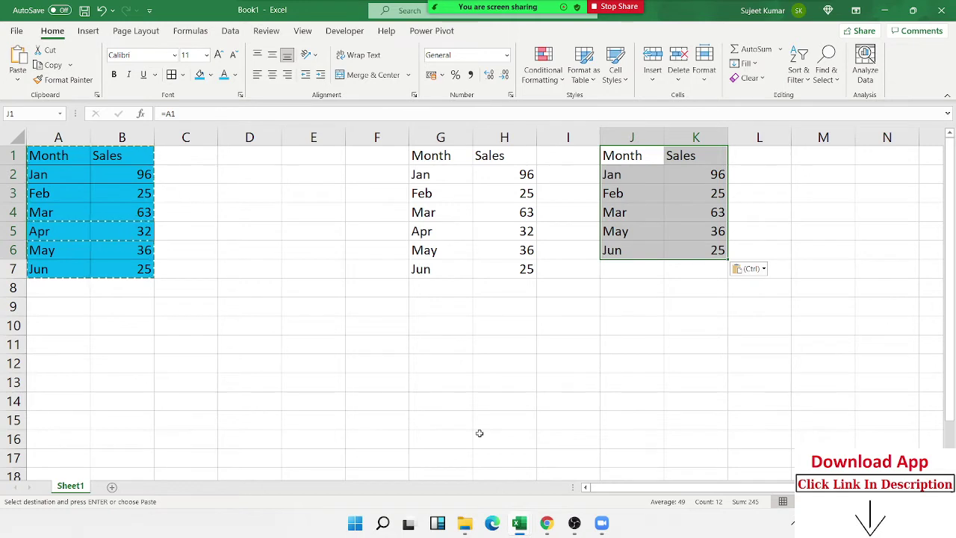
{"action": "key", "text": "Escape"}
{"action": "left_click", "coordinate": [141, 179]}
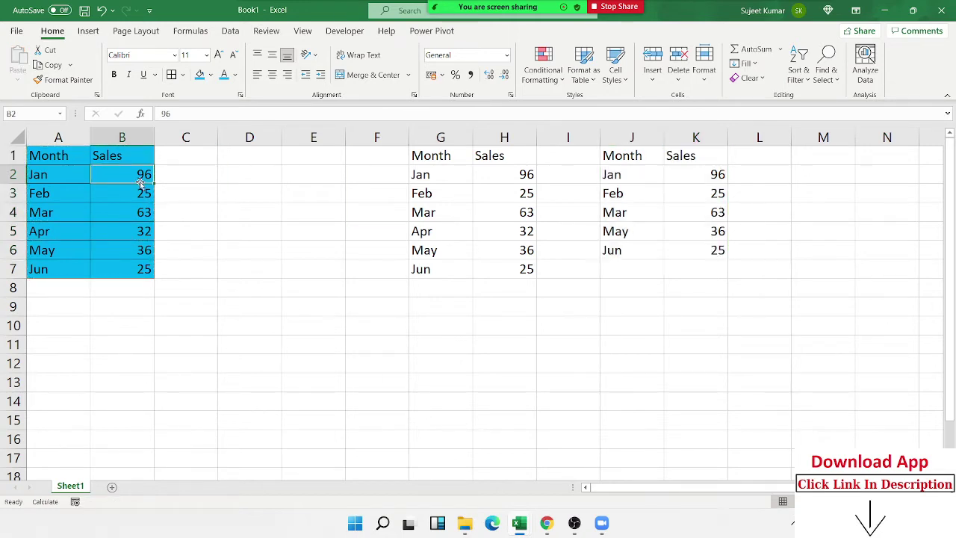
Step: Replace Jan's 96 in B2 with 100 so H2 and K2 show 100 too
{"action": "type", "text": "100"}
{"action": "key", "text": "Return"}
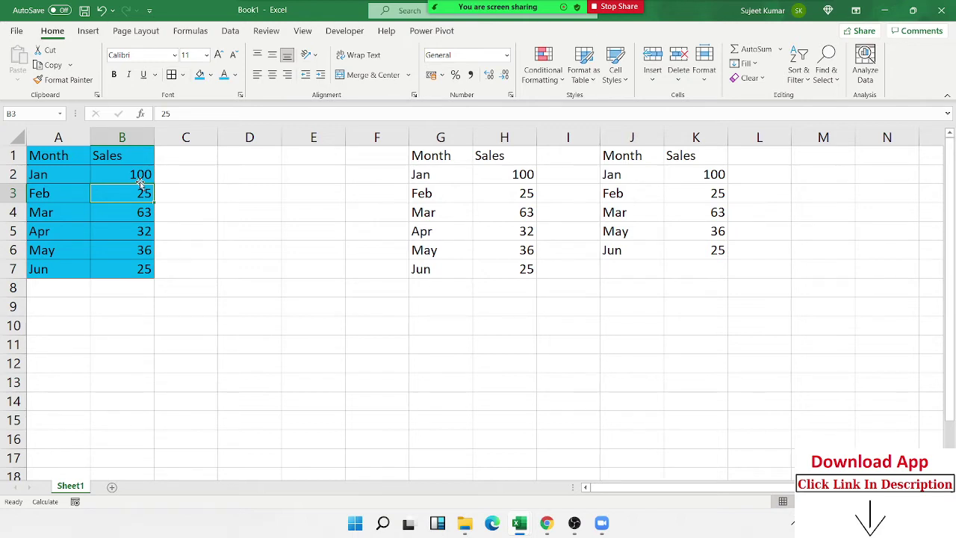
{"action": "left_click", "coordinate": [141, 174]}
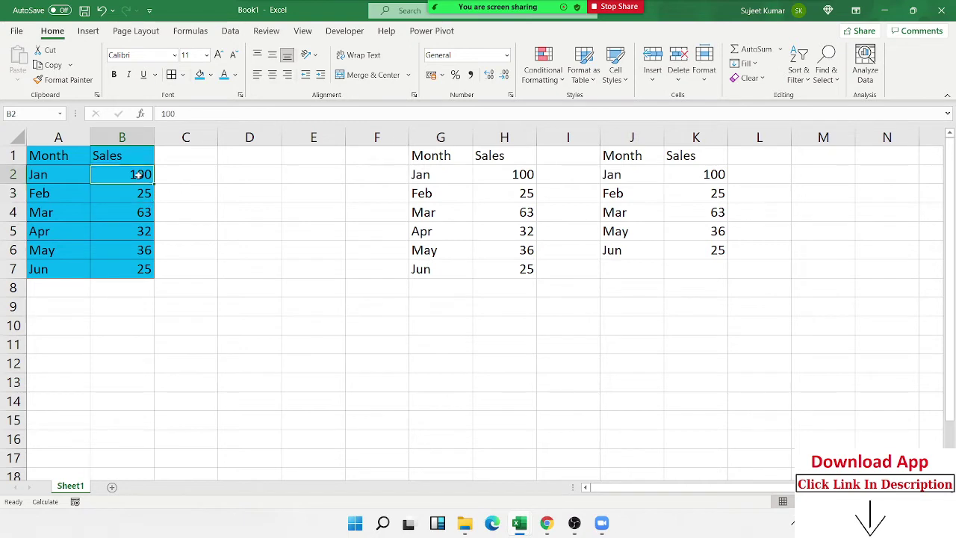
{"action": "left_click", "coordinate": [504, 177]}
{"action": "left_click", "coordinate": [684, 179]}
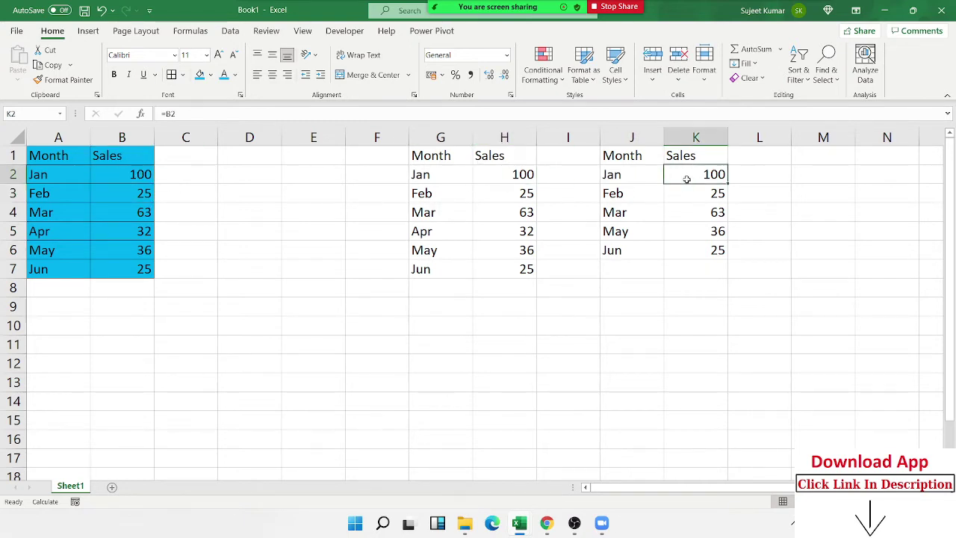
{"action": "double_click", "coordinate": [535, 174]}
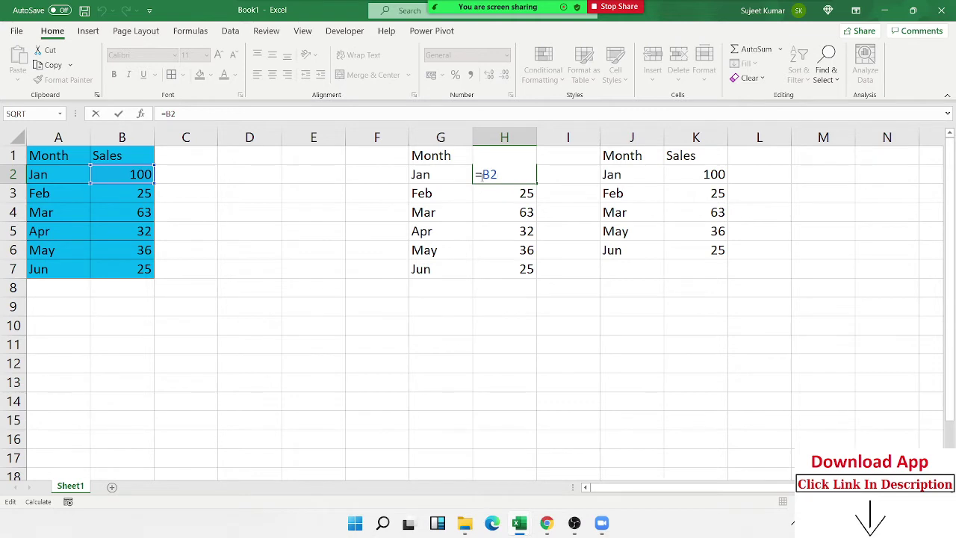
{"action": "double_click", "coordinate": [671, 174]}
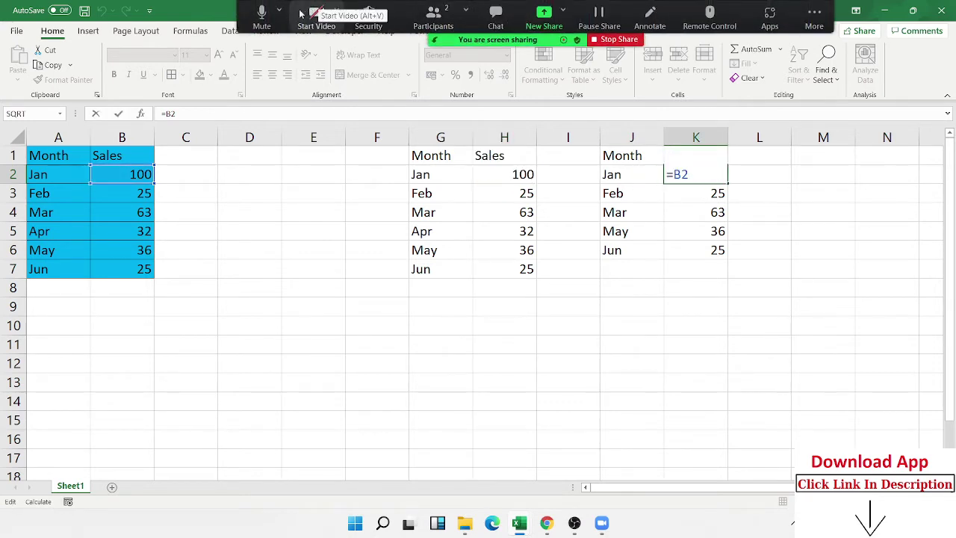
{"action": "mouse_move", "coordinate": [497, 7]}
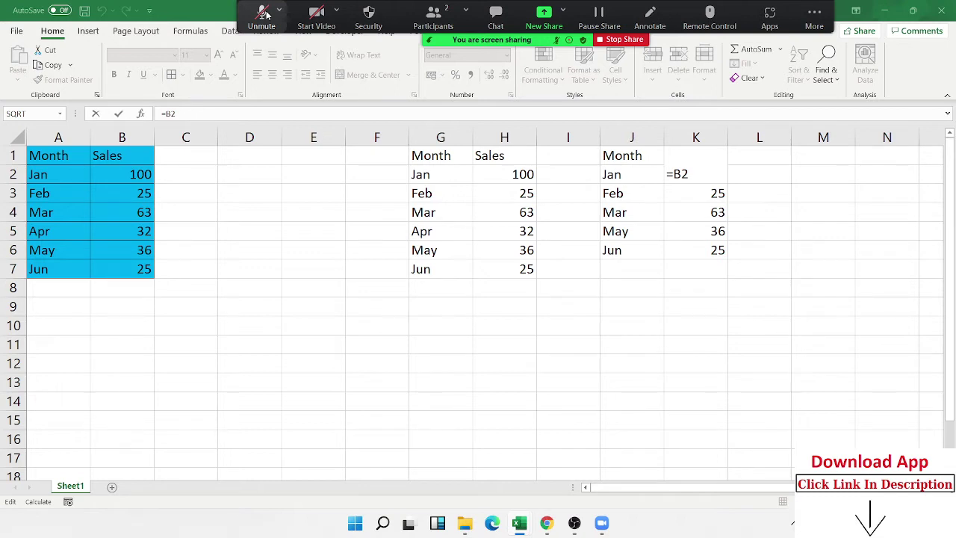
{"action": "left_click", "coordinate": [263, 13]}
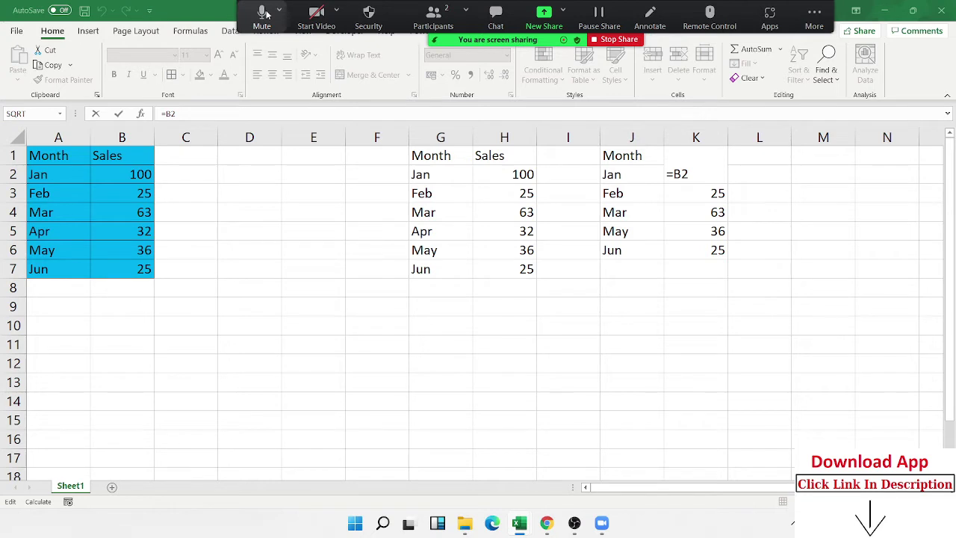
{"action": "left_click", "coordinate": [263, 13]}
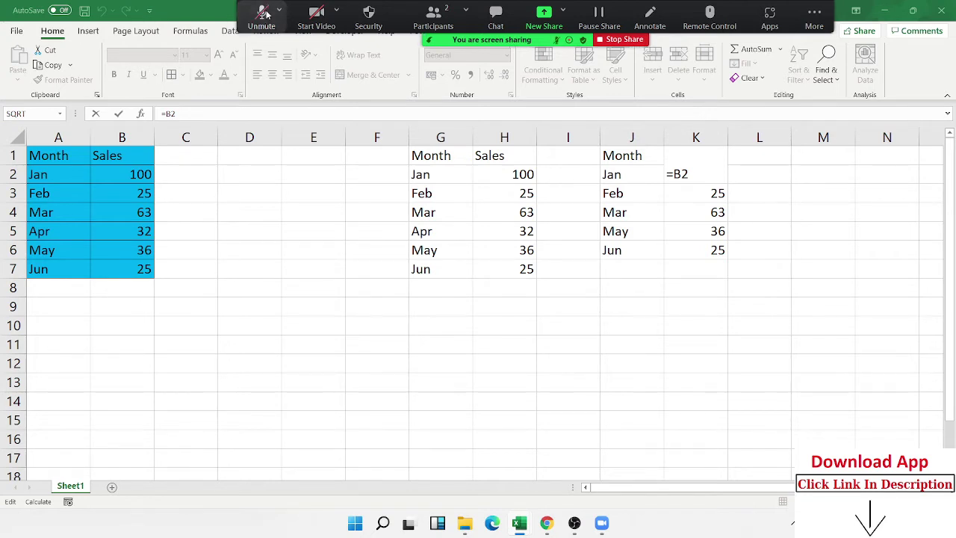
{"action": "left_click", "coordinate": [263, 13]}
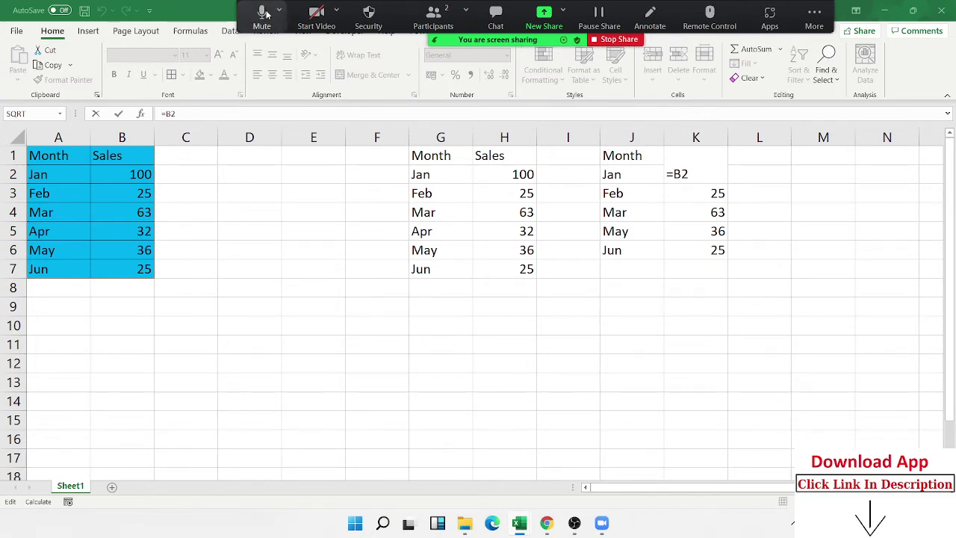
{"action": "left_click", "coordinate": [263, 13]}
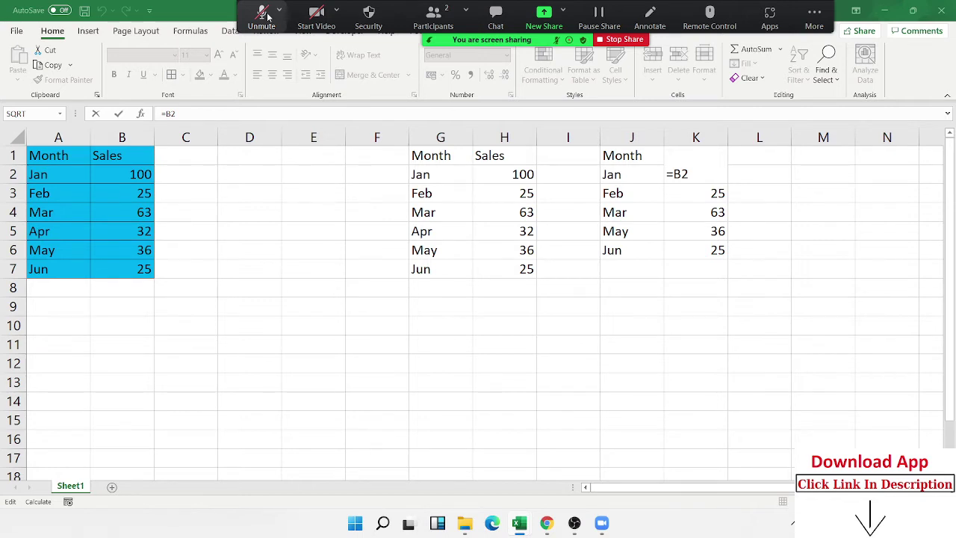
{"action": "left_click", "coordinate": [261, 11]}
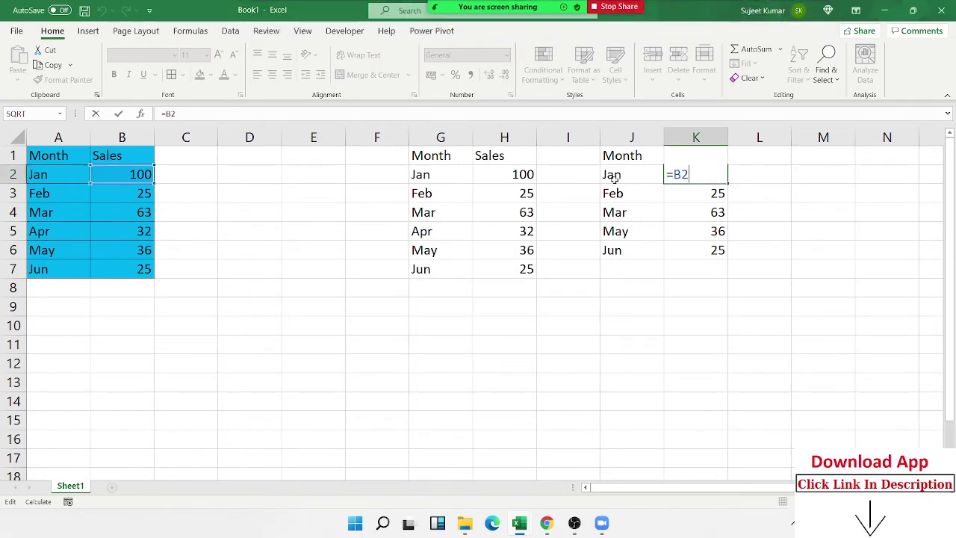
Step: Inspect the linked copy's H2 formula, which references B2, without changing it
{"action": "key", "text": "ctrl+Return"}
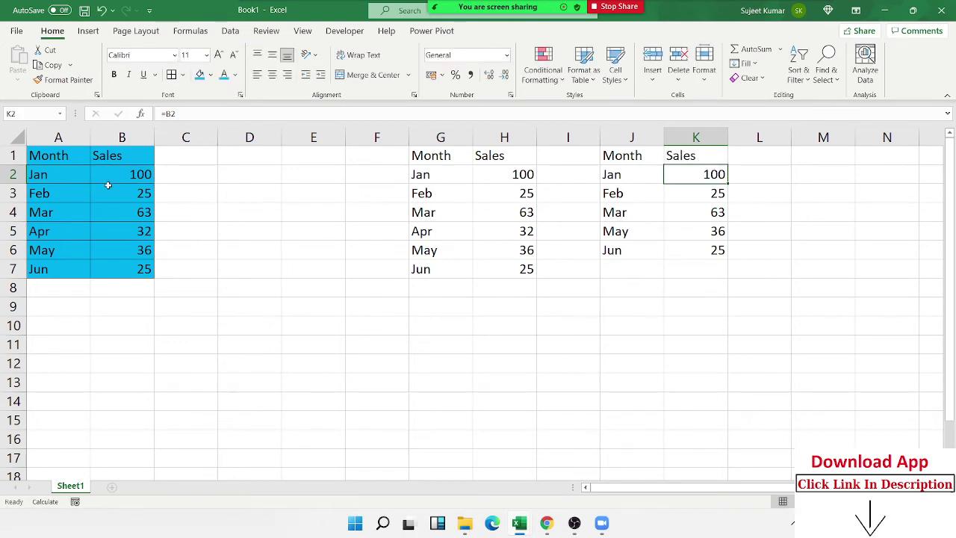
{"action": "left_click", "coordinate": [64, 182]}
{"action": "left_click", "coordinate": [136, 174]}
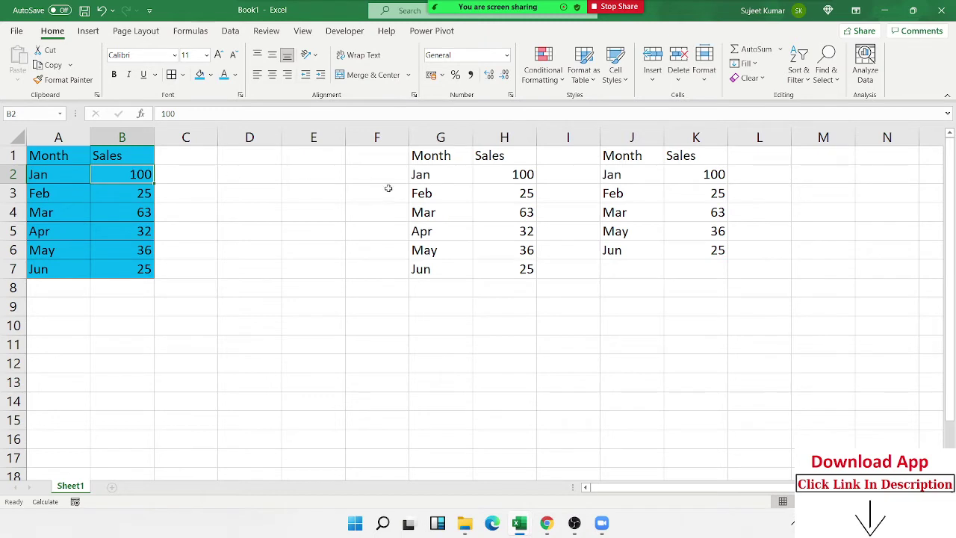
{"action": "left_click", "coordinate": [482, 177]}
{"action": "double_click", "coordinate": [483, 177]}
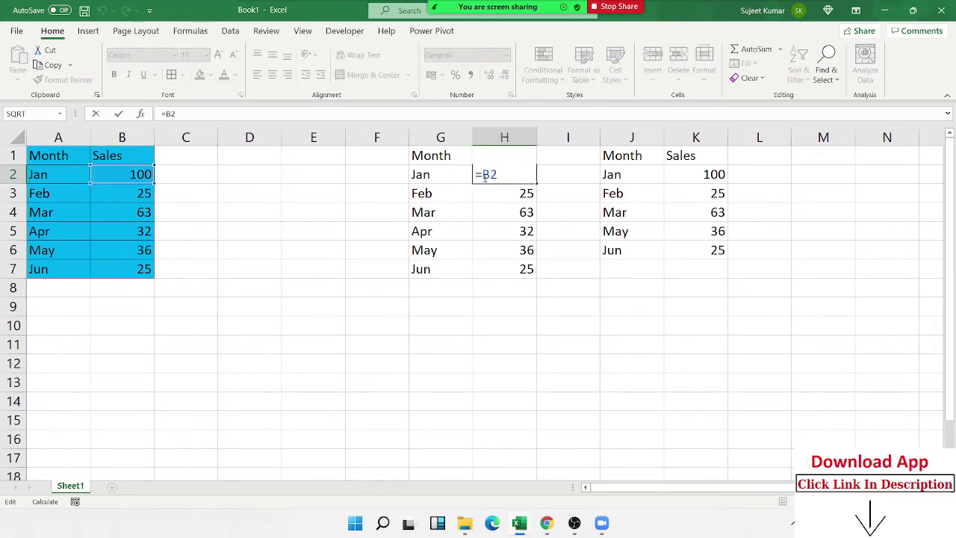
{"action": "key", "text": "Escape"}
Step: Rename the month in A2 to Mar and the month in A4 to Jan
{"action": "left_click", "coordinate": [72, 176]}
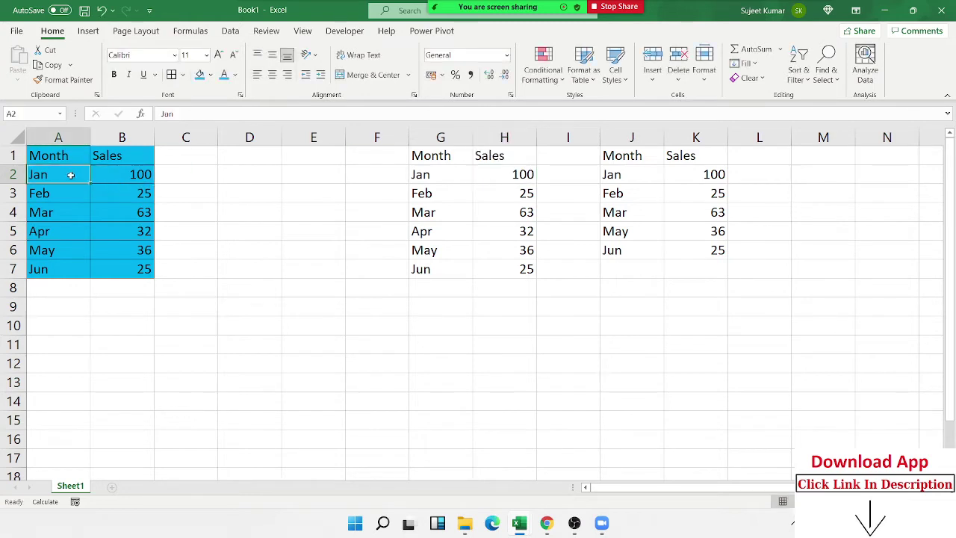
{"action": "type", "text": "Mark"}
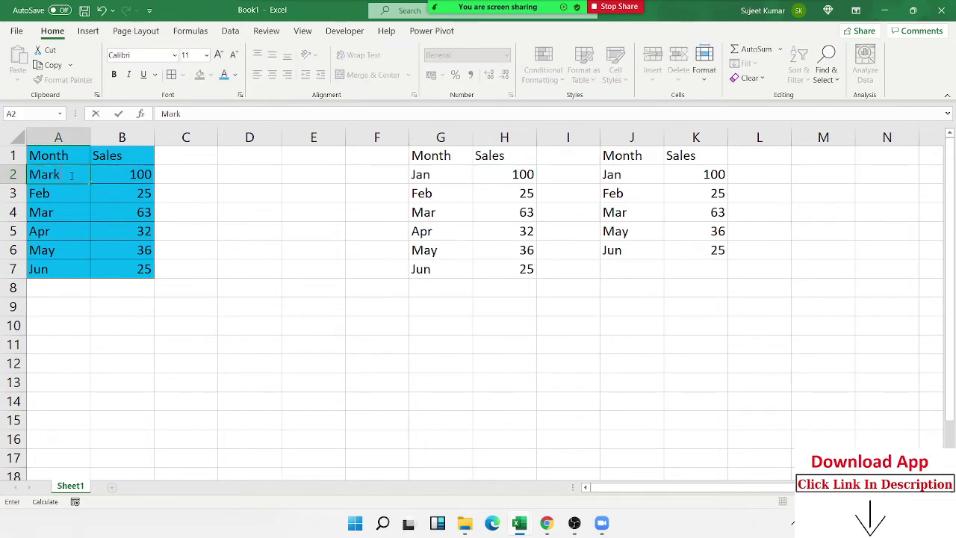
{"action": "key", "text": "BackSpace"}
{"action": "key", "text": "Return"}
{"action": "key", "text": "Down"}
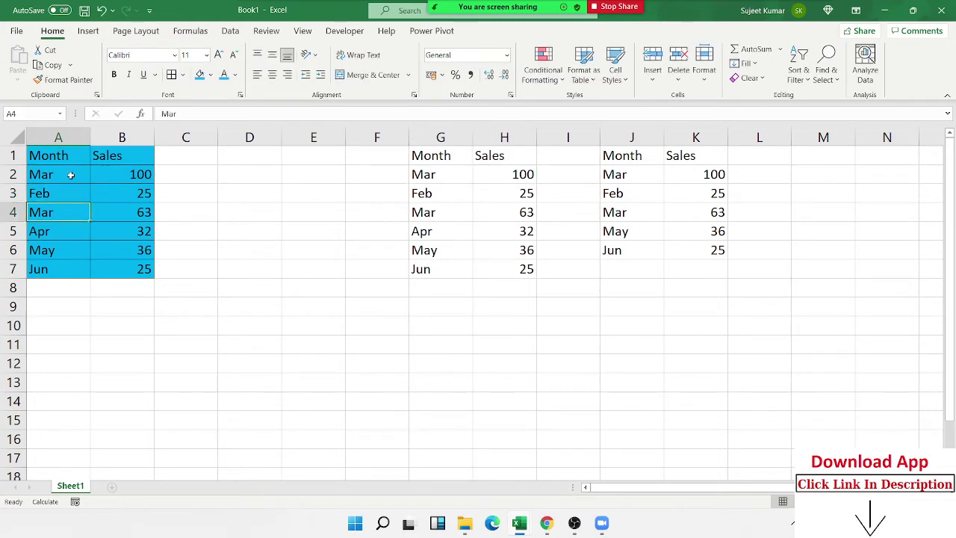
{"action": "type", "text": "Jan"}
{"action": "key", "text": "Return"}
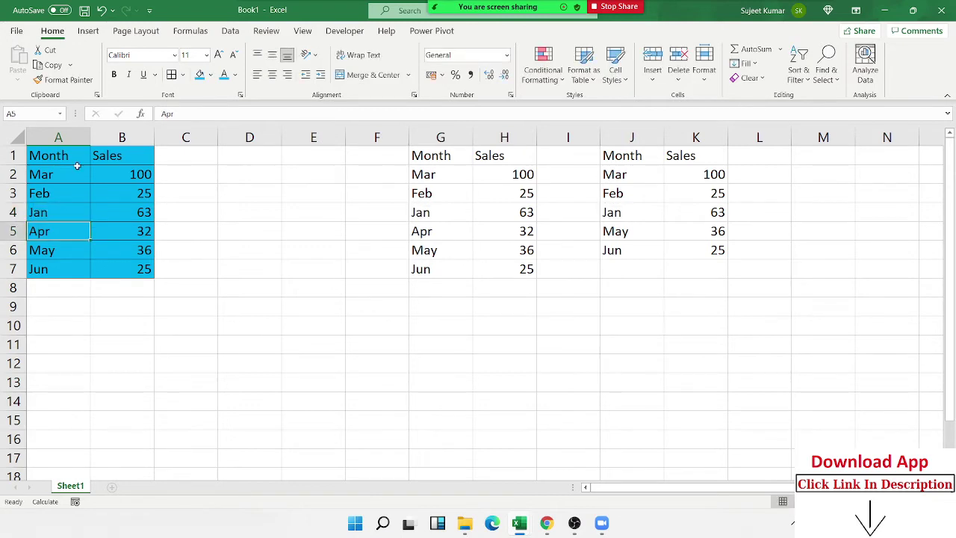
Step: Check J4 and J5, clear the linked copies in G1:M9, then paste them back
{"action": "left_click", "coordinate": [627, 215]}
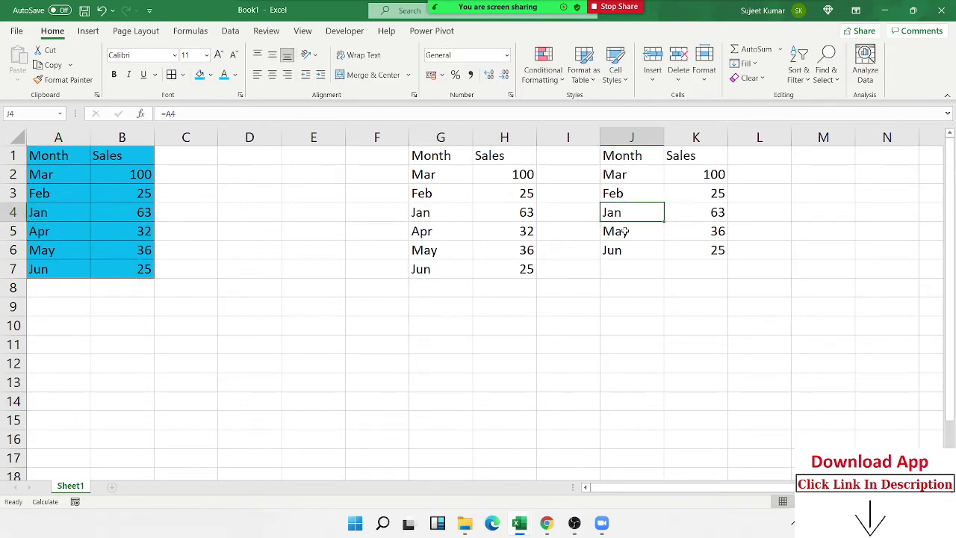
{"action": "left_click", "coordinate": [626, 232]}
{"action": "left_click_drag", "start_coordinate": [422, 153], "coordinate": [838, 299]}
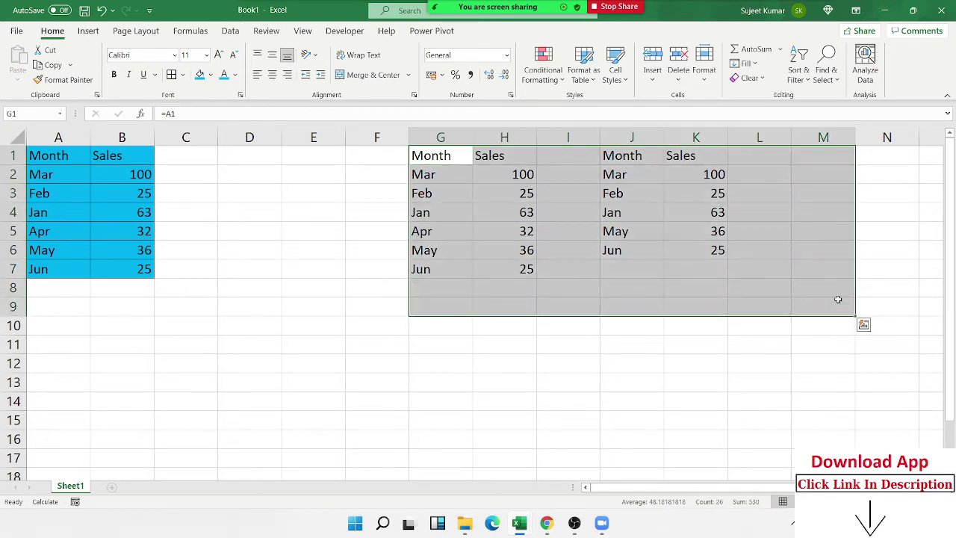
{"action": "key", "text": "Delete"}
{"action": "key", "text": "ctrl+v"}
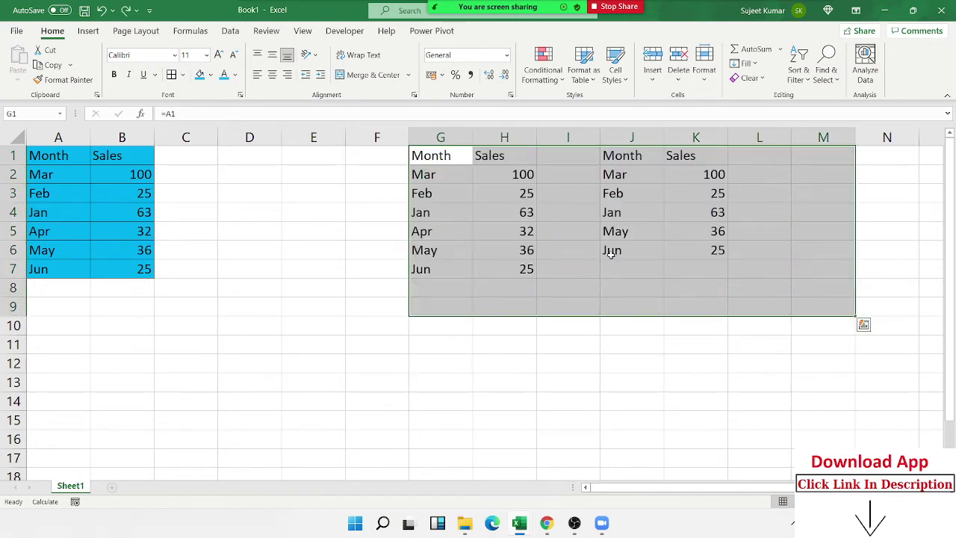
Step: Confirm the copied table's G2 holds =A2 and H2 holds =B2
{"action": "left_click_drag", "start_coordinate": [515, 174], "coordinate": [516, 193]}
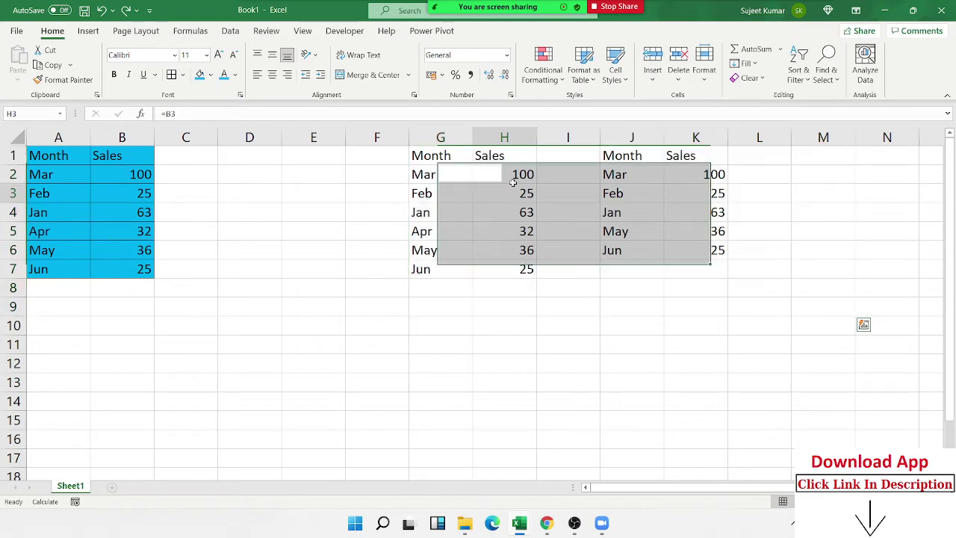
{"action": "left_click", "coordinate": [440, 155]}
{"action": "key", "text": "ctrl+Down"}
{"action": "left_click", "coordinate": [443, 172]}
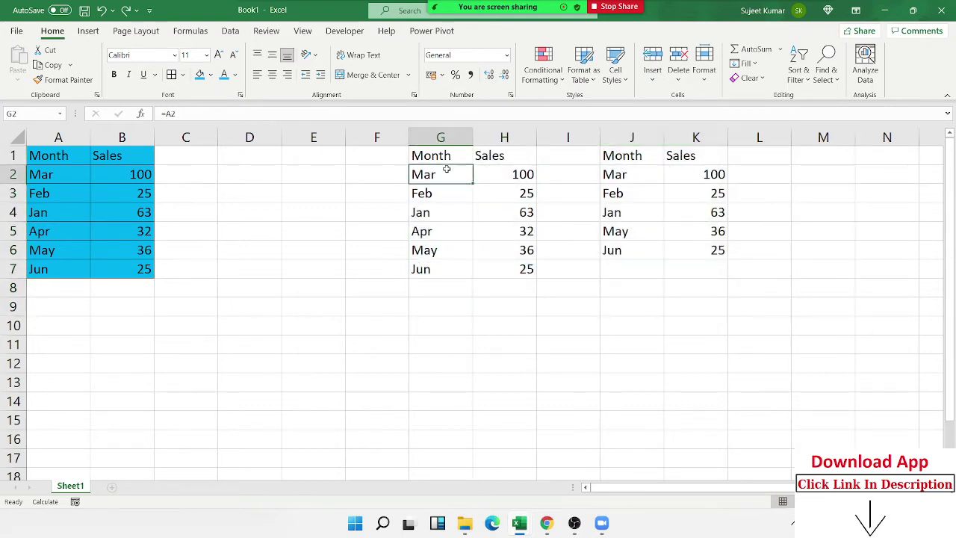
{"action": "double_click", "coordinate": [429, 173]}
{"action": "key", "text": "Escape"}
{"action": "left_click", "coordinate": [502, 174]}
{"action": "double_click", "coordinate": [501, 174]}
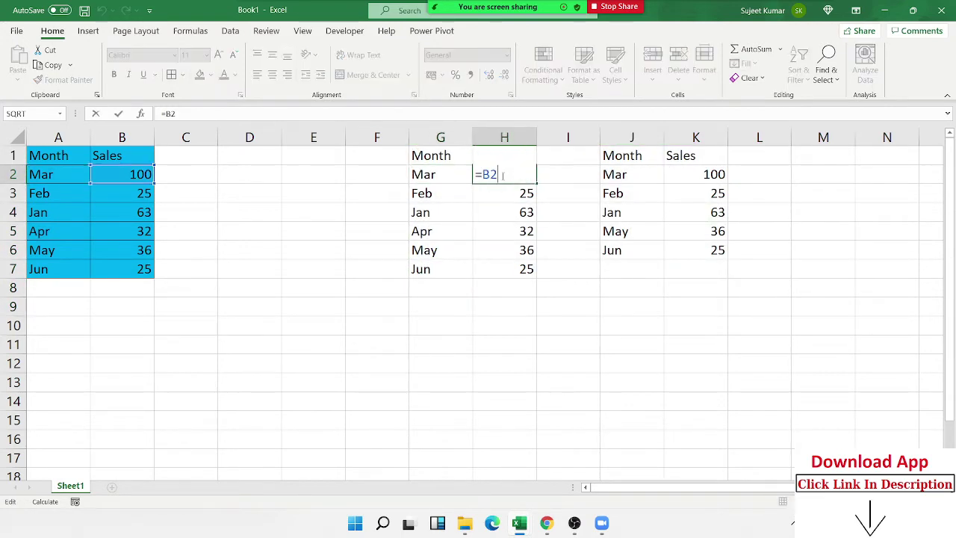
{"action": "key", "text": "Escape"}
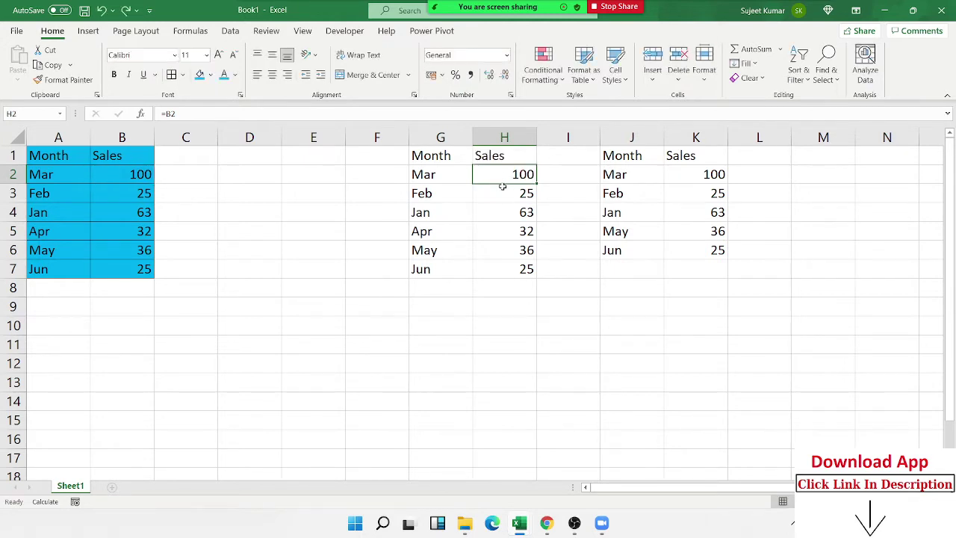
{"action": "left_click", "coordinate": [449, 175]}
{"action": "double_click", "coordinate": [448, 175]}
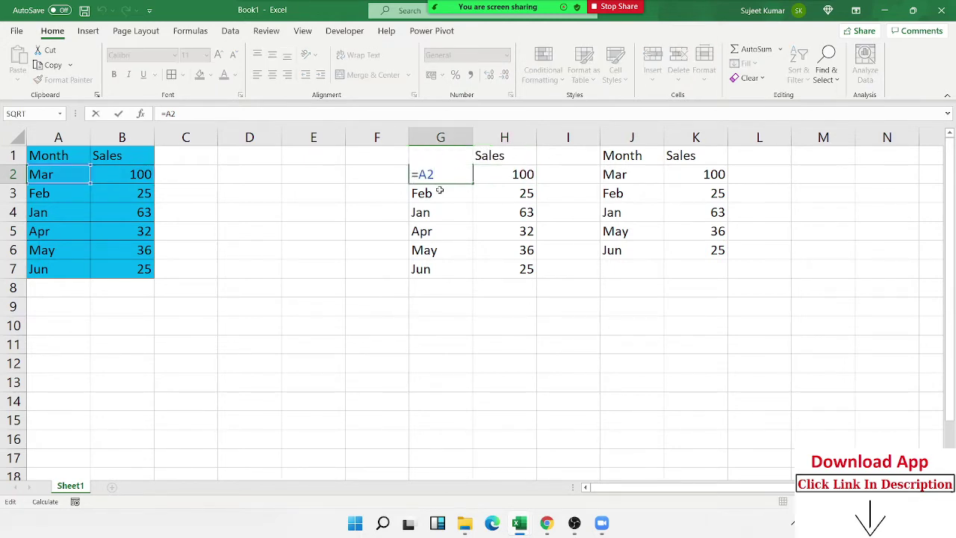
{"action": "key", "text": "Escape"}
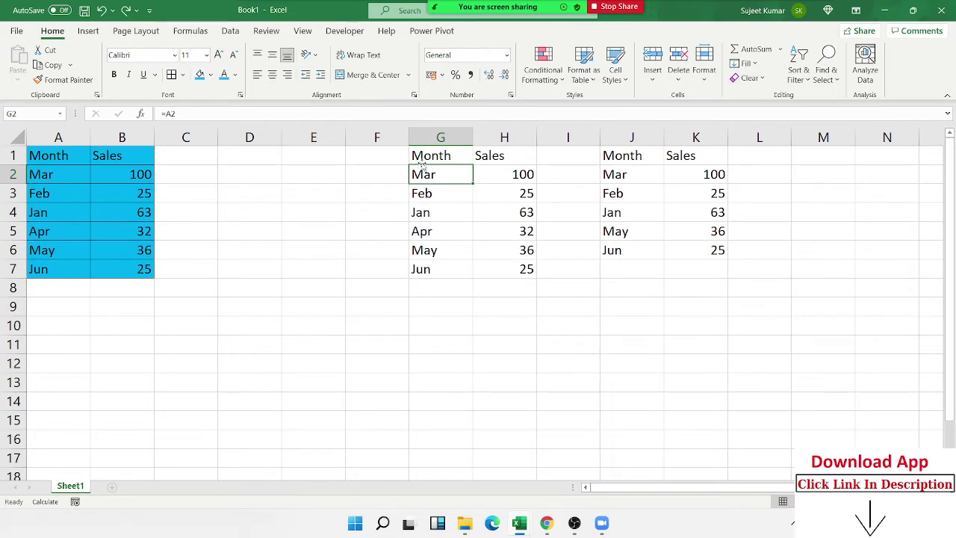
Step: Cancel an accidental cell move, then clear the copied tables in G1:K9
{"action": "left_click_drag", "start_coordinate": [422, 167], "coordinate": [496, 209]}
{"action": "key", "text": "Escape"}
{"action": "mouse_move", "coordinate": [439, 157]}
{"action": "left_mouse_down"}
{"action": "mouse_move", "coordinate": [720, 299]}
{"action": "mouse_move", "coordinate": [725, 284]}
{"action": "left_mouse_up"}
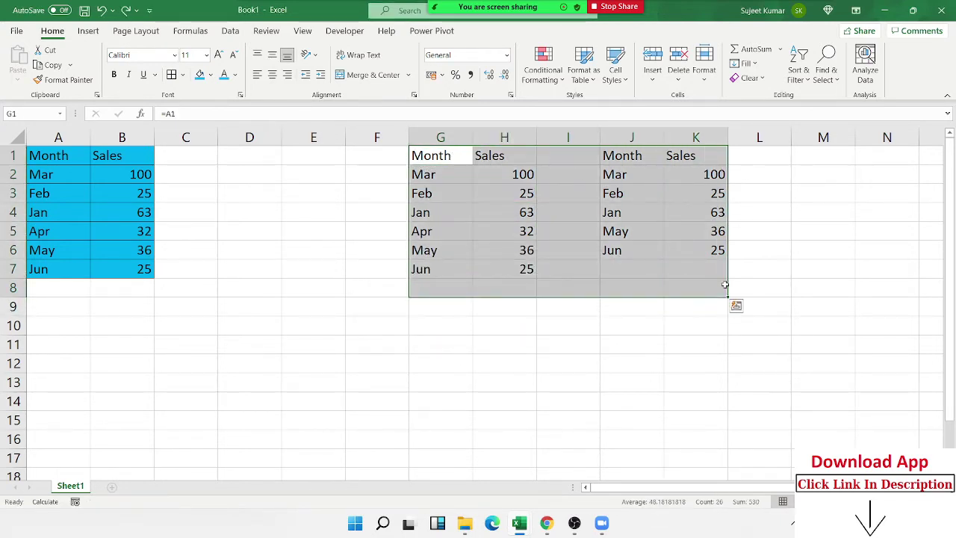
{"action": "key", "text": "Delete"}
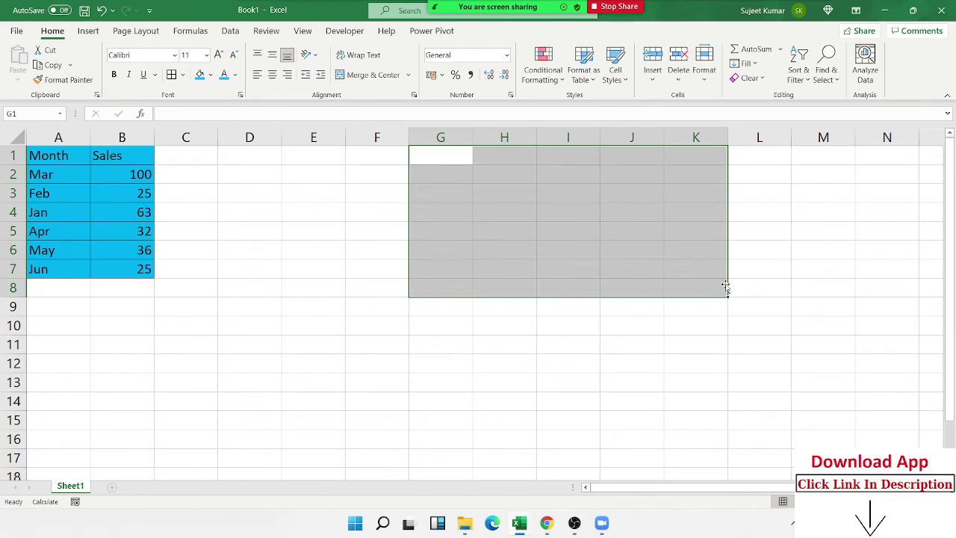
{"action": "key", "text": "F9"}
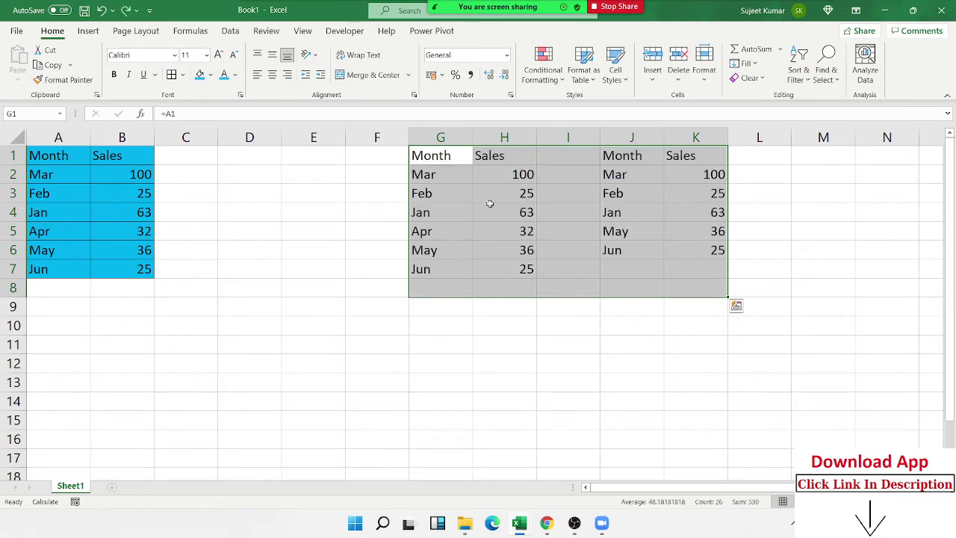
{"action": "left_click", "coordinate": [455, 187]}
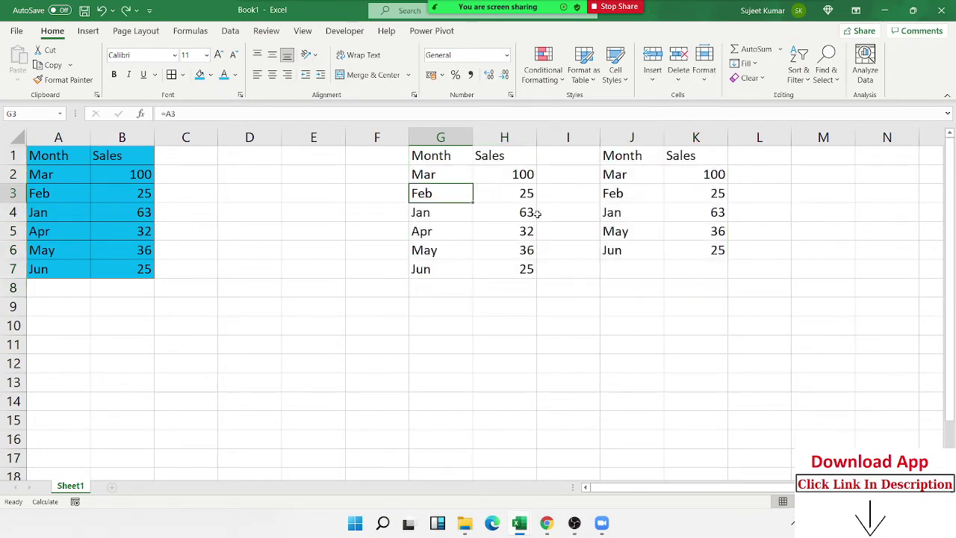
{"action": "left_click_drag", "start_coordinate": [446, 162], "coordinate": [675, 322]}
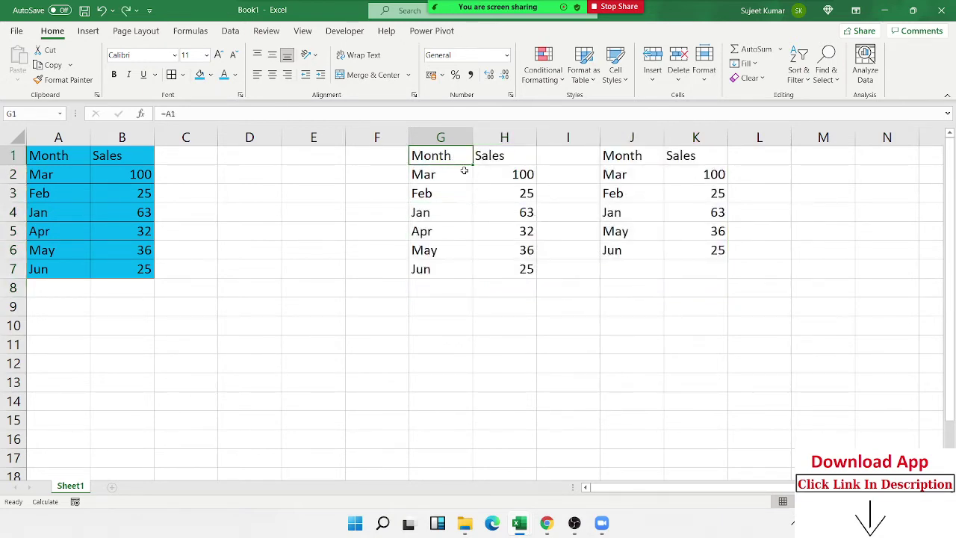
{"action": "key", "text": "Delete"}
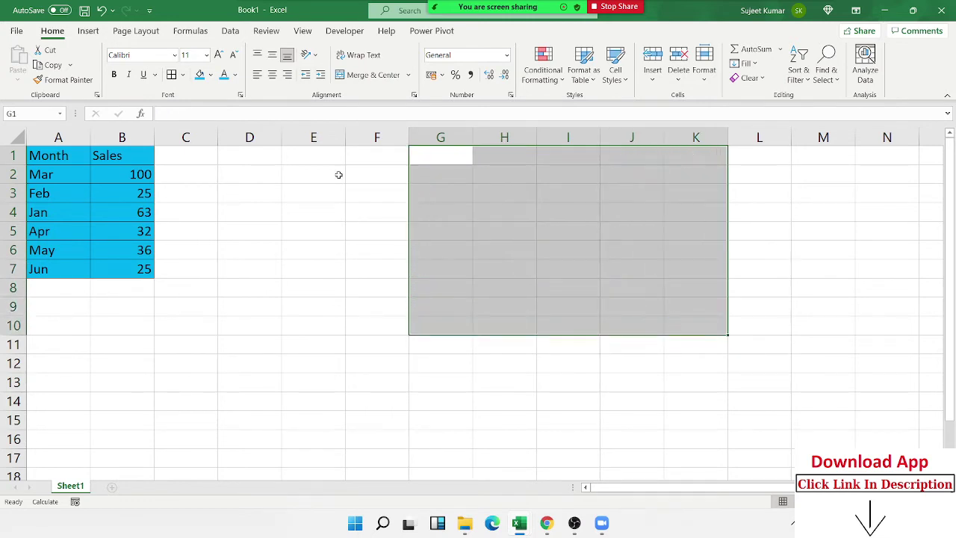
{"action": "left_click", "coordinate": [139, 177]}
Step: Copy table A1:B7 and paste it at D4 as a static picture
{"action": "left_click_drag", "start_coordinate": [47, 149], "coordinate": [106, 263]}
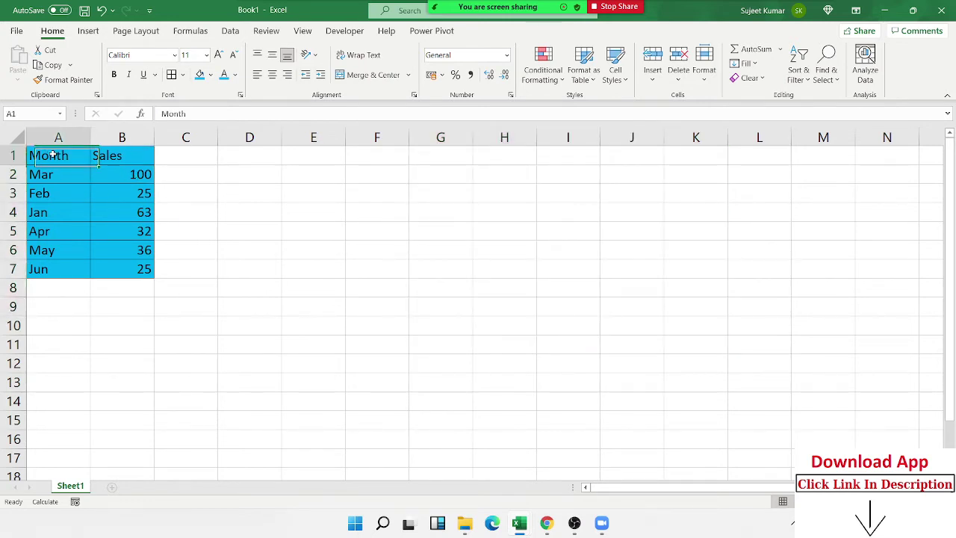
{"action": "key", "text": "ctrl+c"}
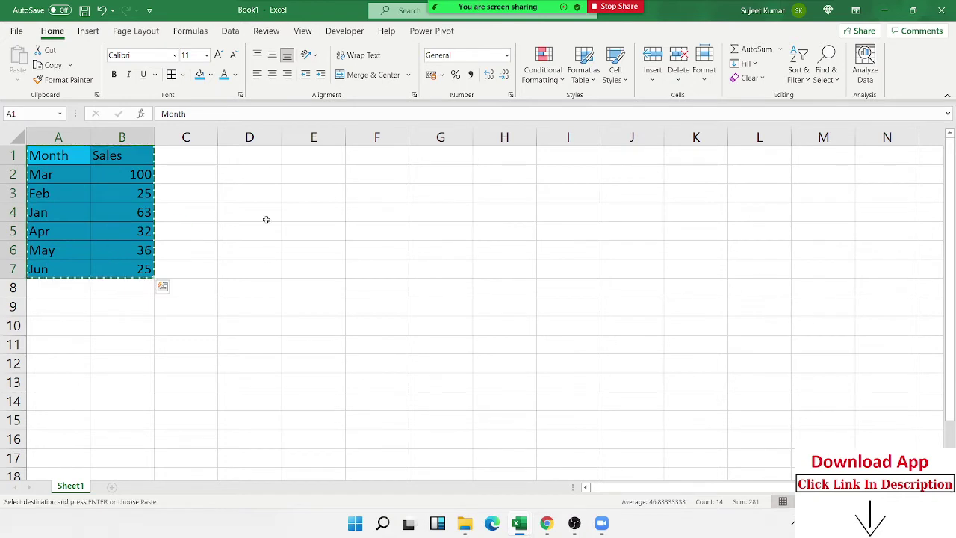
{"action": "left_click", "coordinate": [250, 212]}
{"action": "left_click", "coordinate": [18, 87]}
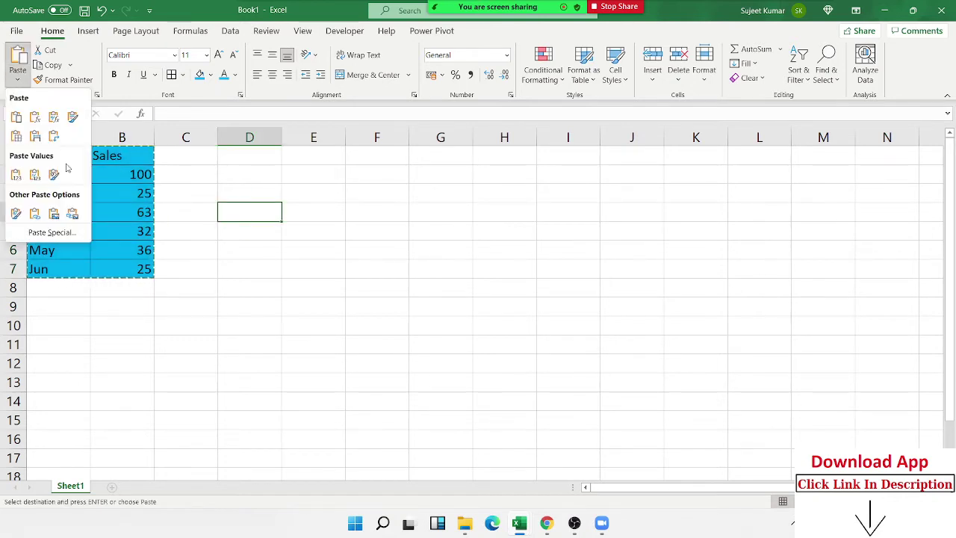
{"action": "left_click", "coordinate": [54, 213]}
Step: Move the table picture near F4:G9, shrink it and rotate it about 12° clockwise
{"action": "left_click_drag", "start_coordinate": [279, 260], "coordinate": [500, 235]}
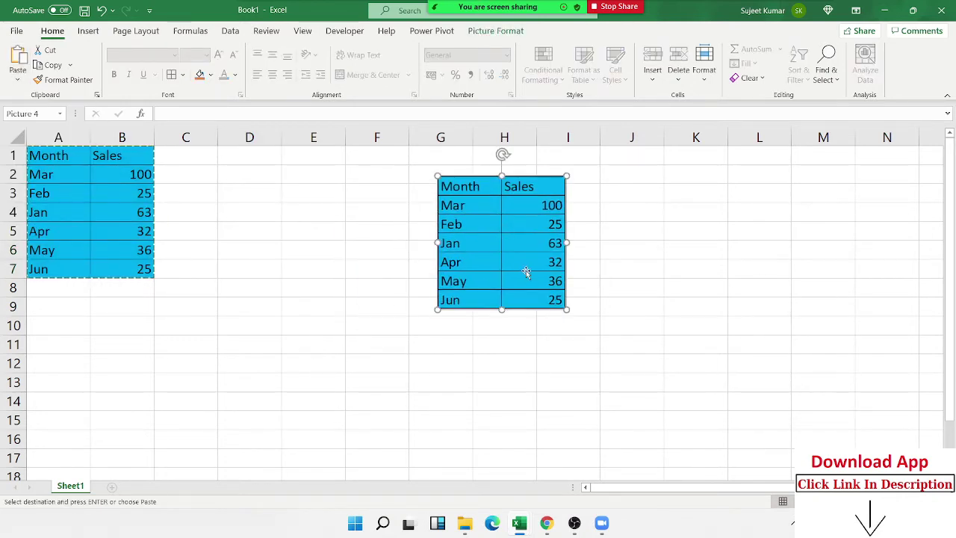
{"action": "left_click_drag", "start_coordinate": [526, 270], "coordinate": [483, 247]}
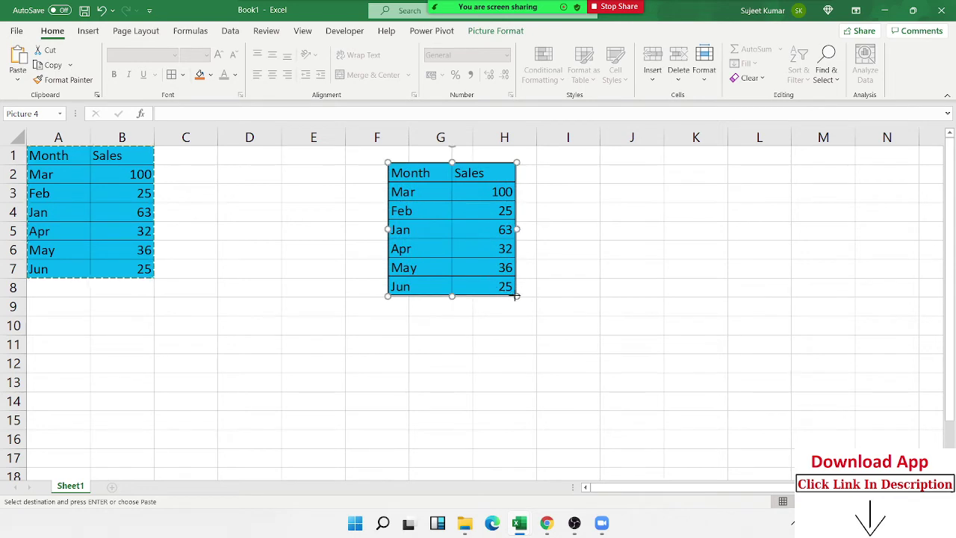
{"action": "left_click_drag", "start_coordinate": [507, 294], "coordinate": [468, 256]}
{"action": "left_click_drag", "start_coordinate": [456, 196], "coordinate": [466, 239]}
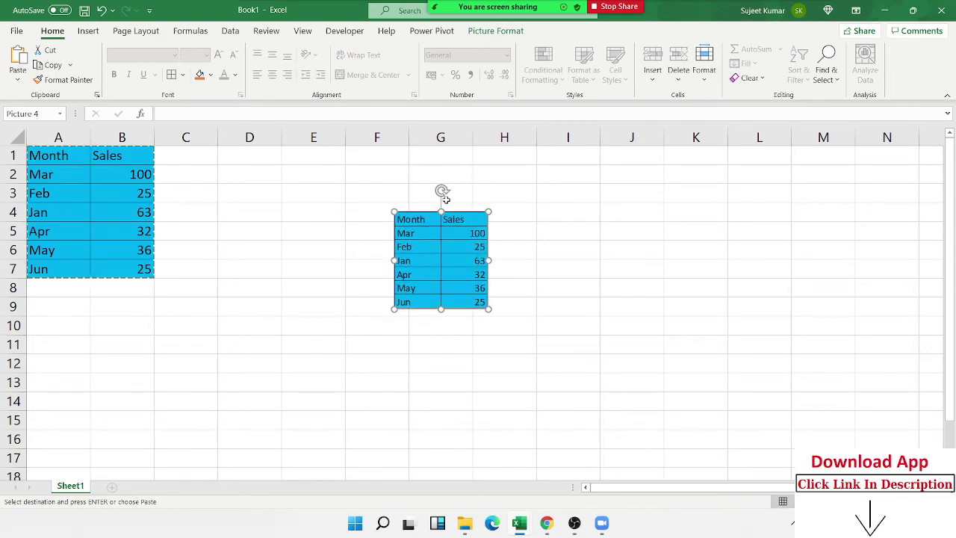
{"action": "left_click_drag", "start_coordinate": [443, 190], "coordinate": [460, 193]}
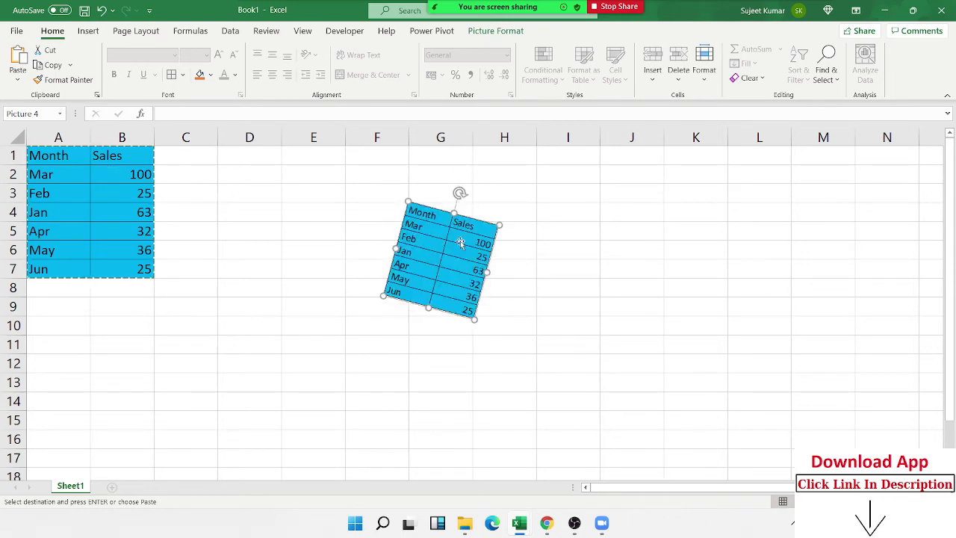
{"action": "left_click_drag", "start_coordinate": [463, 267], "coordinate": [537, 237]}
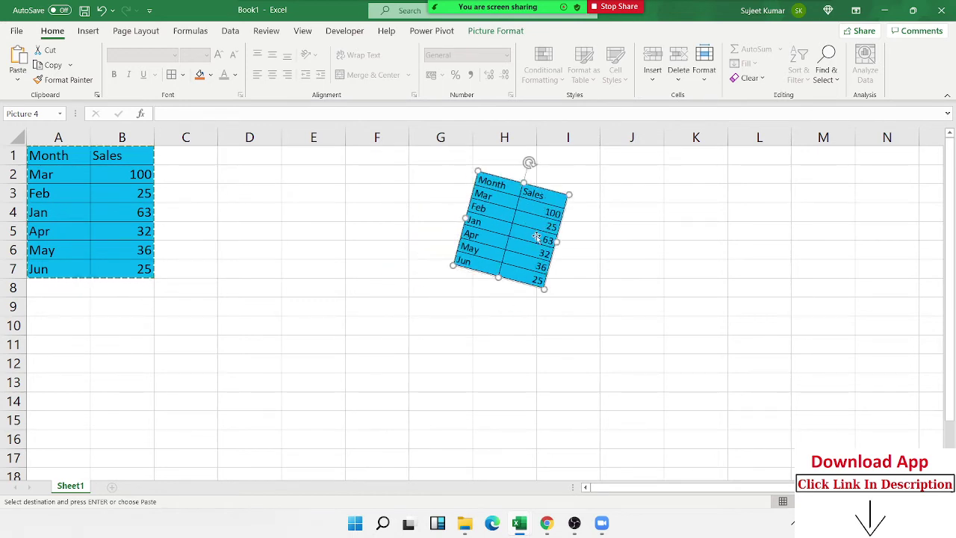
Step: Delete the rotated picture and try a linked picture at F1, dismissing the no-link warning
{"action": "key", "text": "Delete"}
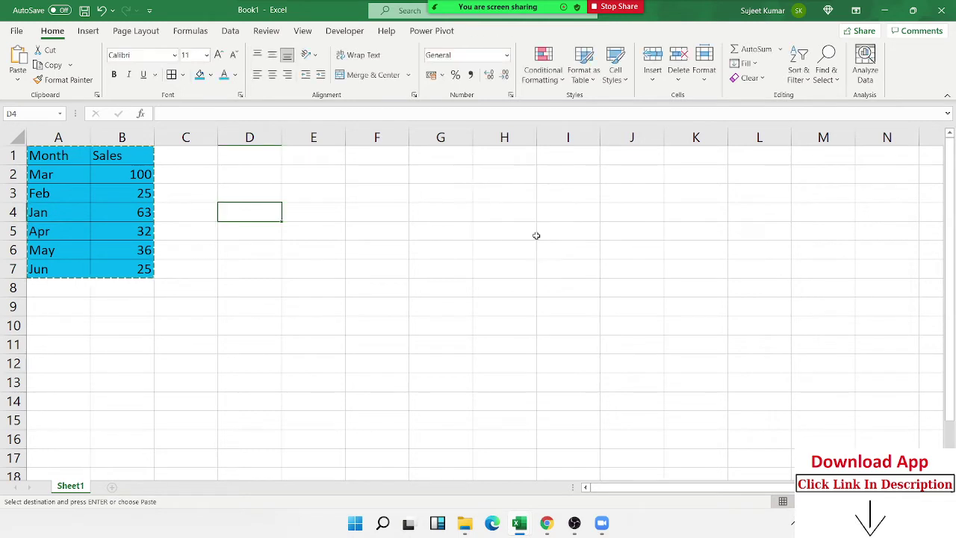
{"action": "left_click", "coordinate": [396, 149]}
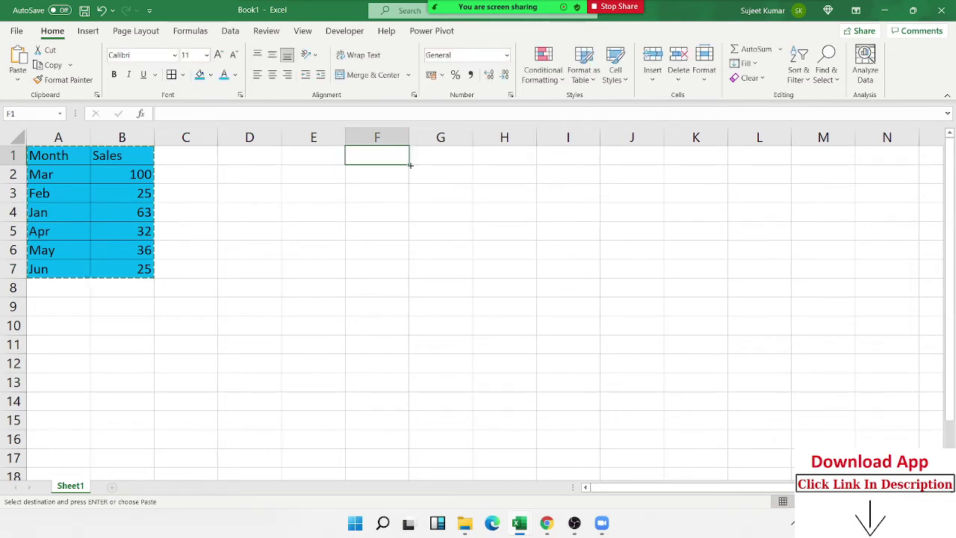
{"action": "left_click", "coordinate": [23, 80]}
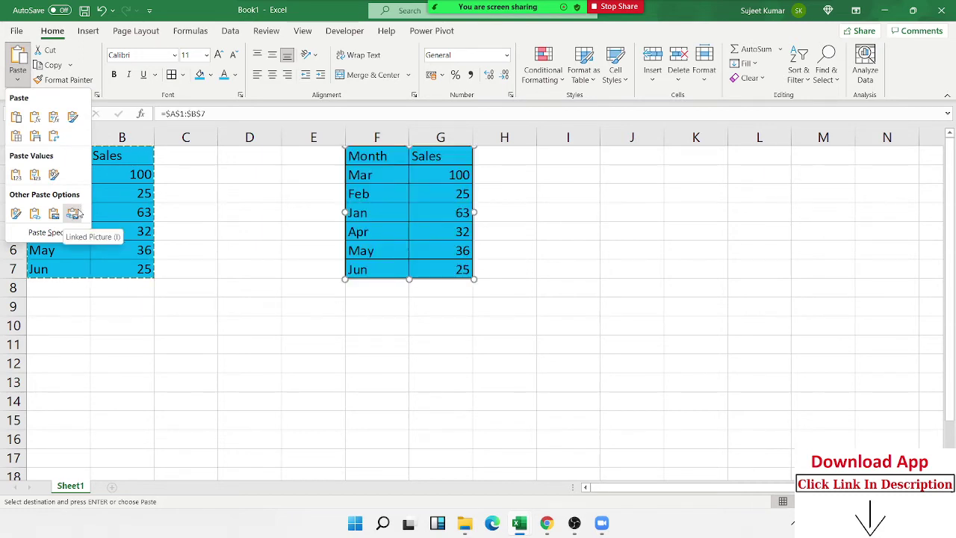
{"action": "left_click", "coordinate": [73, 212]}
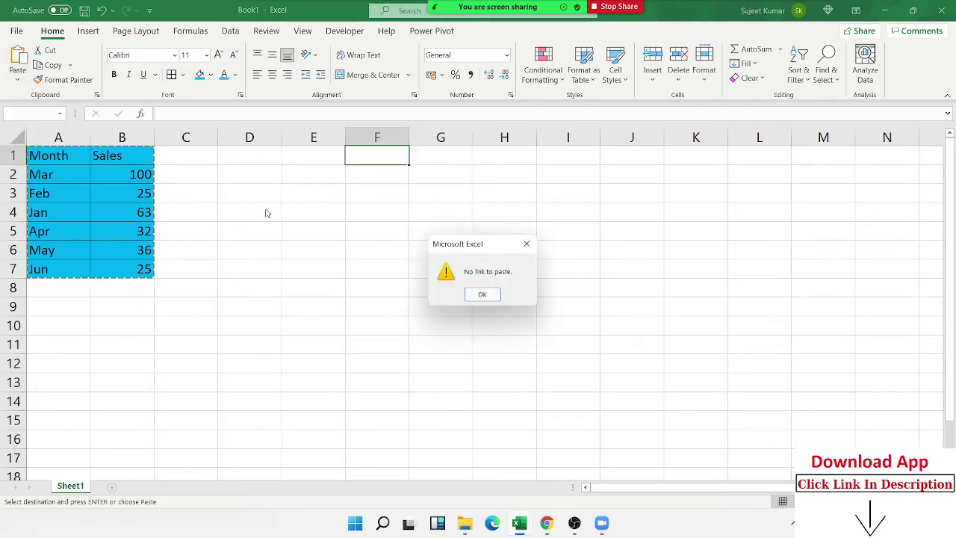
{"action": "left_click", "coordinate": [482, 294]}
Step: Paste a live linked picture of the table from I6 and move it near H4
{"action": "left_click", "coordinate": [552, 256]}
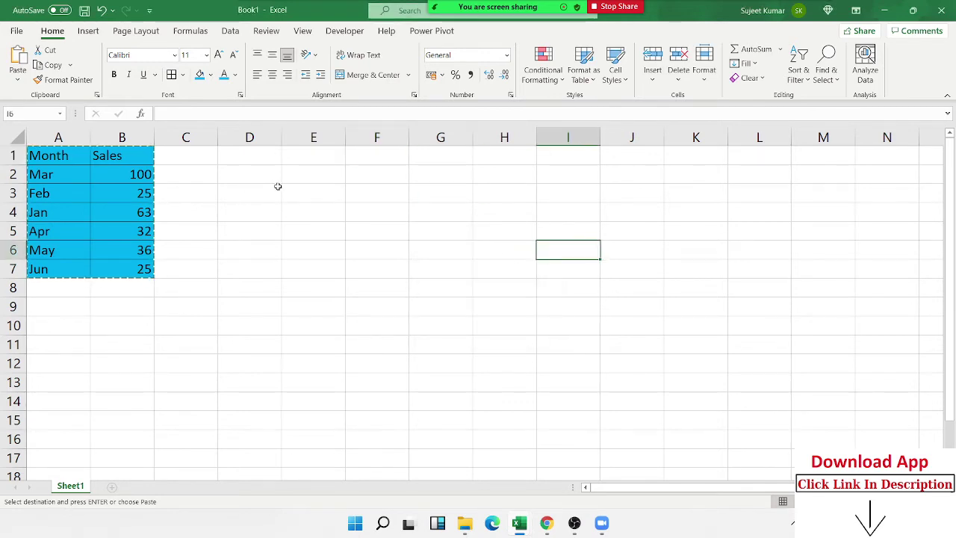
{"action": "left_click", "coordinate": [17, 79]}
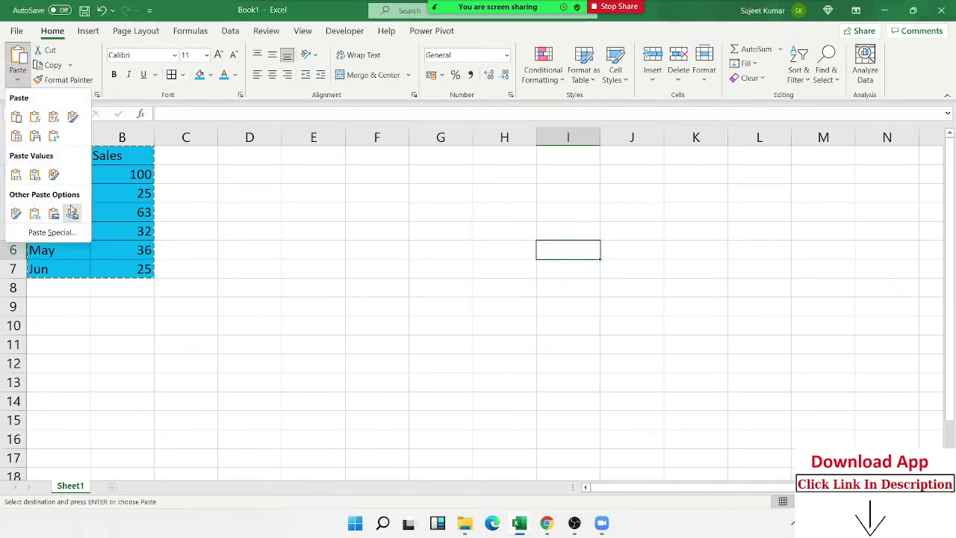
{"action": "left_click", "coordinate": [72, 212]}
{"action": "left_click_drag", "start_coordinate": [562, 303], "coordinate": [411, 240]}
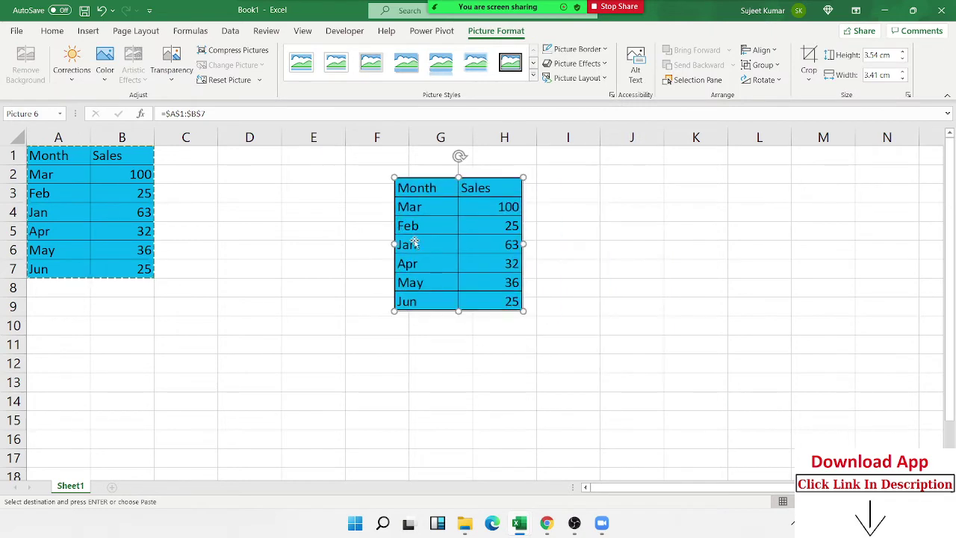
Step: Confirm the picture's link to A1:B7 and fill the Jan row A4:B4 green
{"action": "left_click", "coordinate": [162, 113]}
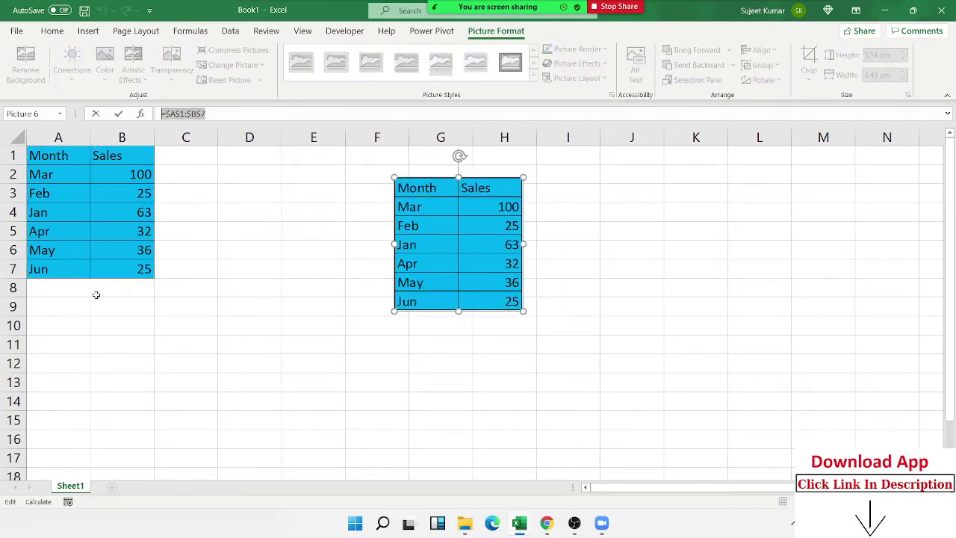
{"action": "key", "text": "Return"}
{"action": "left_click_drag", "start_coordinate": [32, 209], "coordinate": [119, 212]}
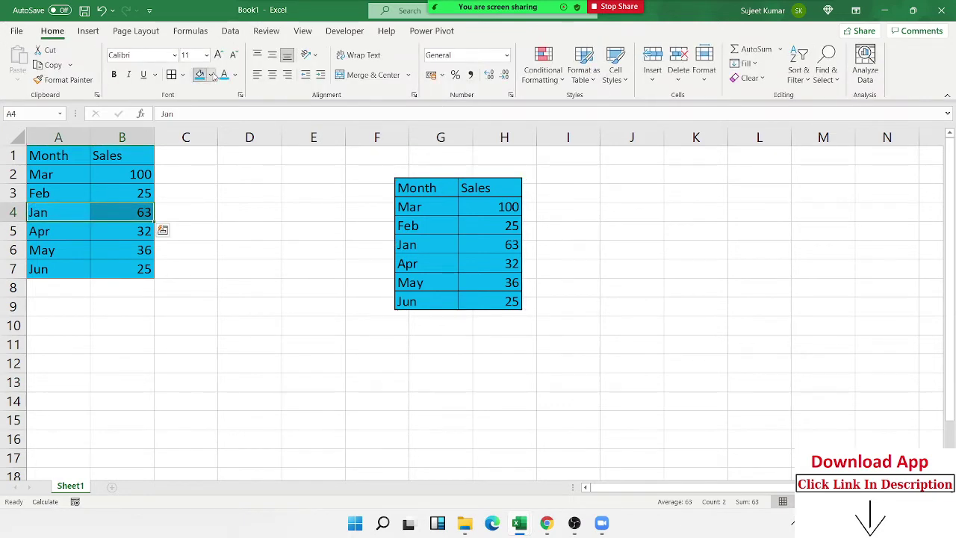
{"action": "left_click", "coordinate": [212, 75]}
{"action": "left_click", "coordinate": [248, 192]}
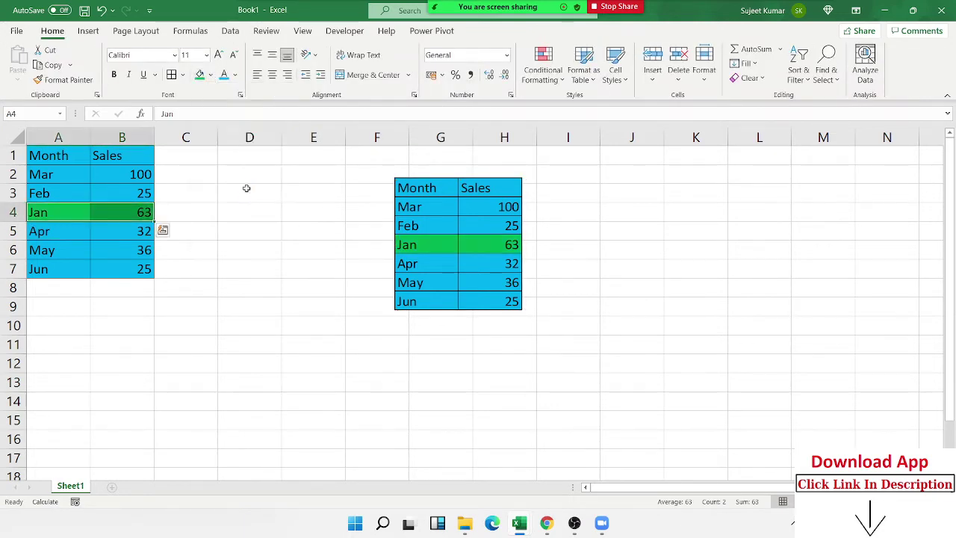
{"action": "left_click", "coordinate": [292, 254]}
Step: Change February's sales in B3 to 250 and check the linked picture updated
{"action": "left_click", "coordinate": [144, 197]}
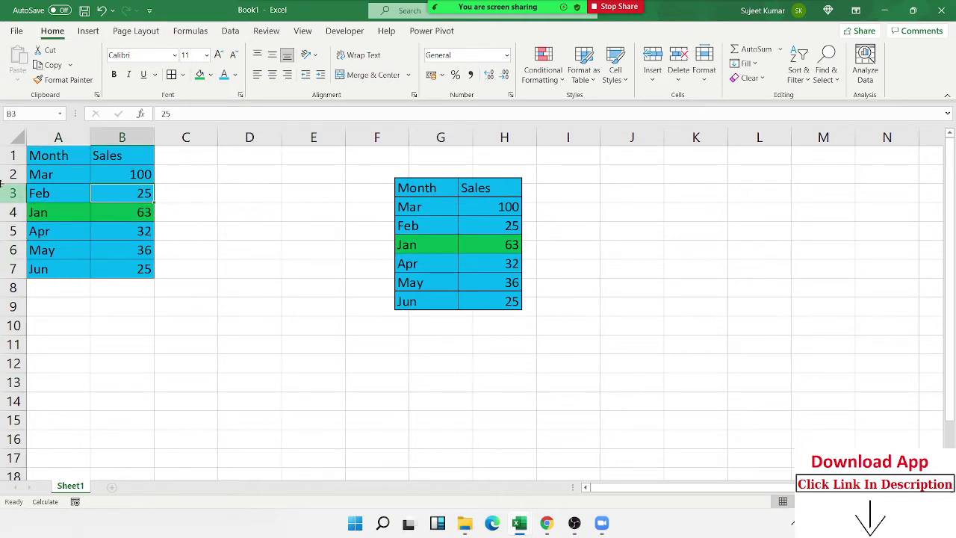
{"action": "type", "text": "250"}
{"action": "key", "text": "Return"}
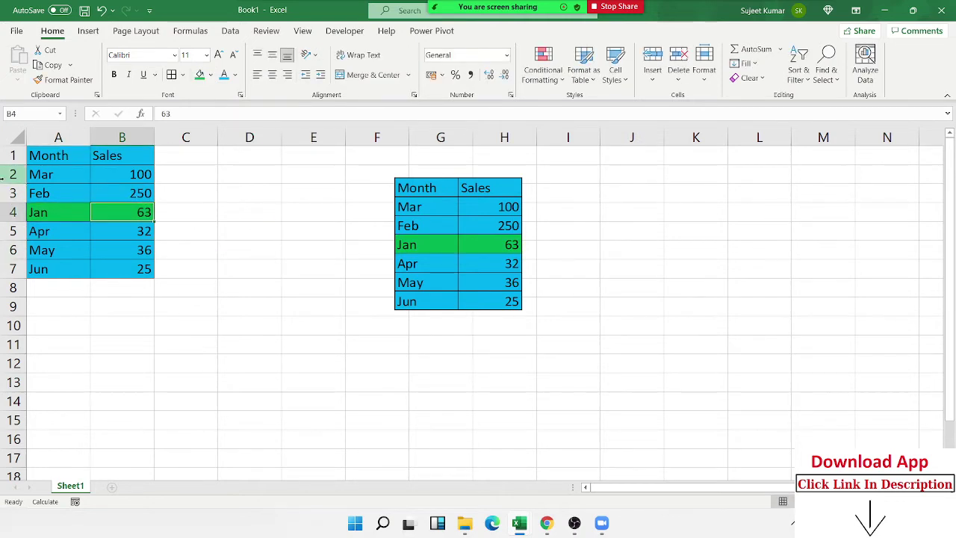
{"action": "left_click", "coordinate": [440, 227]}
{"action": "double_click", "coordinate": [440, 227]}
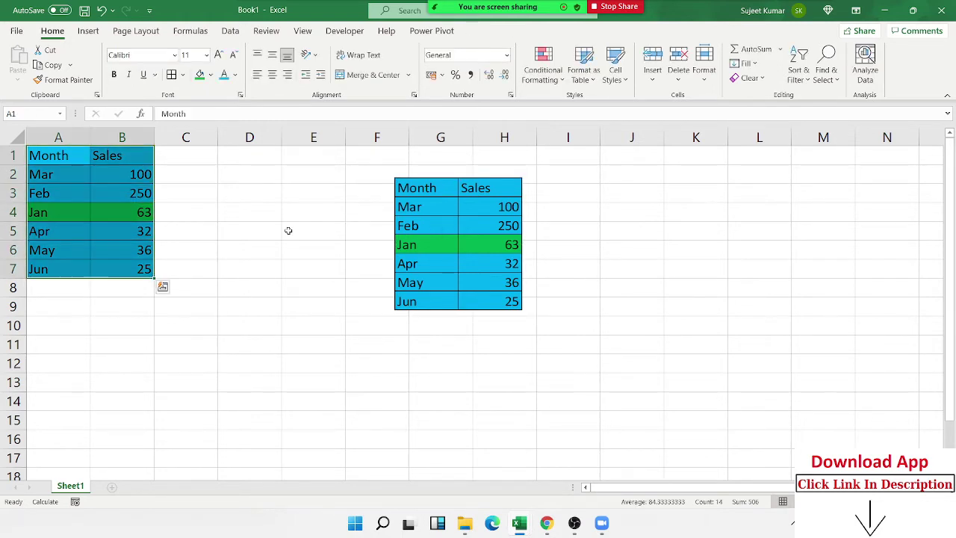
Step: Reselect the table and linked picture, then select empty cell A8 below the table
{"action": "left_click", "coordinate": [139, 212]}
{"action": "double_click", "coordinate": [452, 260]}
{"action": "left_click", "coordinate": [453, 260]}
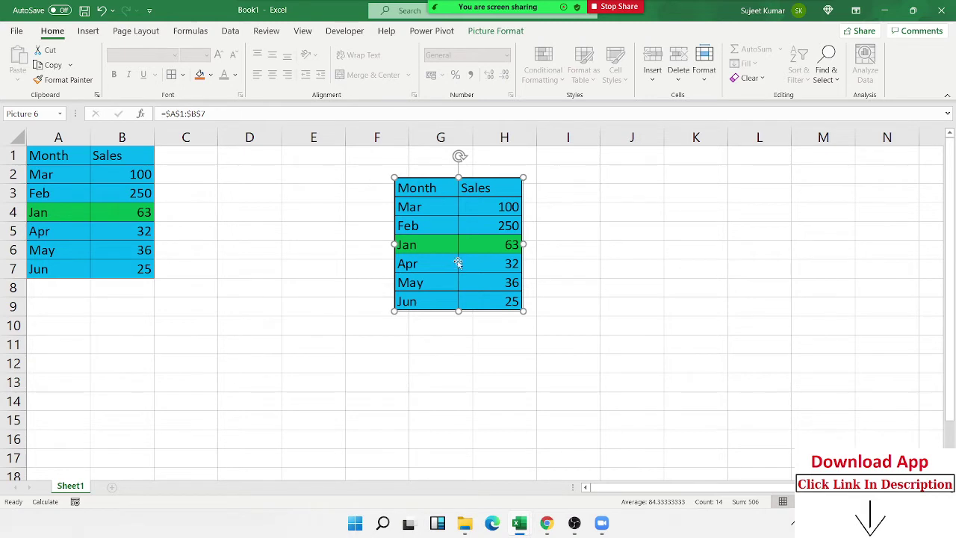
{"action": "left_click", "coordinate": [57, 293]}
{"action": "left_click", "coordinate": [508, 259]}
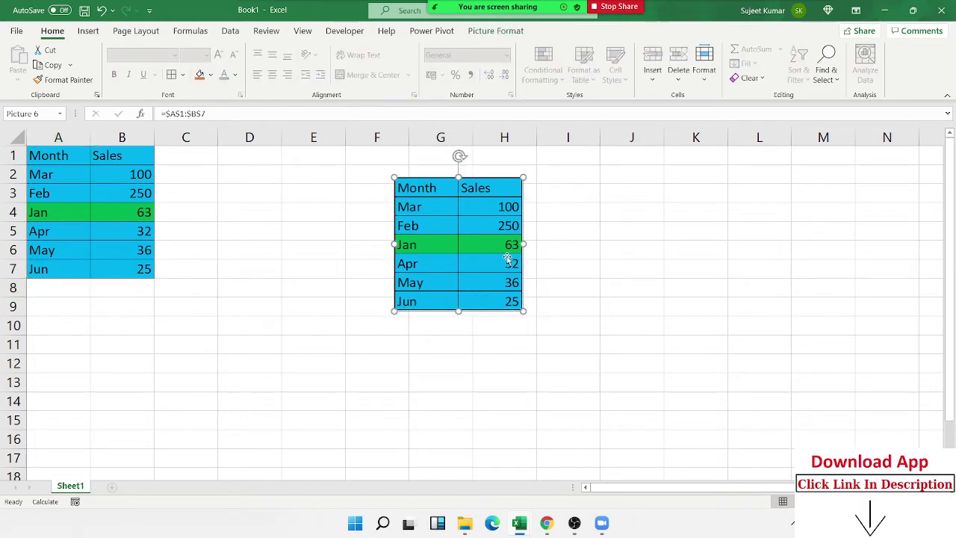
{"action": "left_click", "coordinate": [75, 287]}
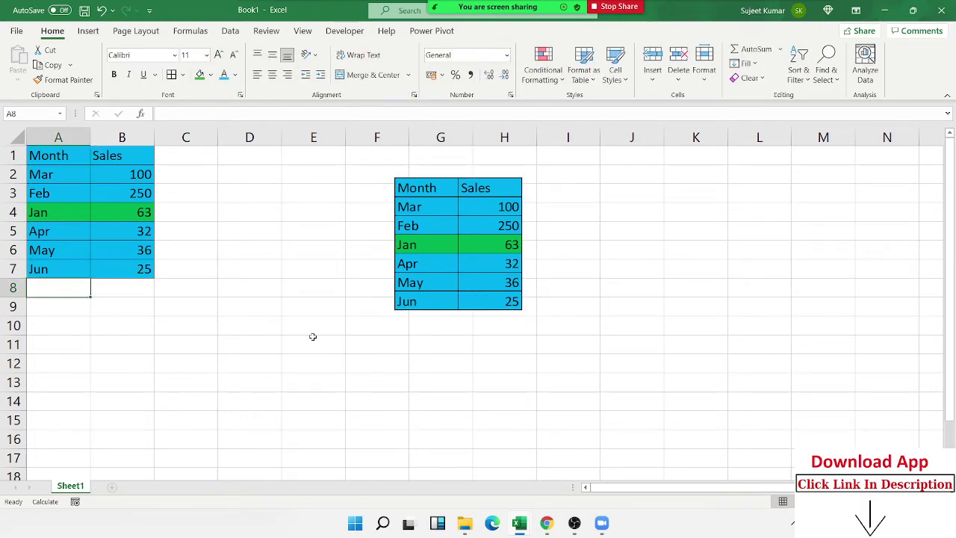
Step: Add a new row with Jul in A8 and 853 in B8
{"action": "type", "text": "Jul"}
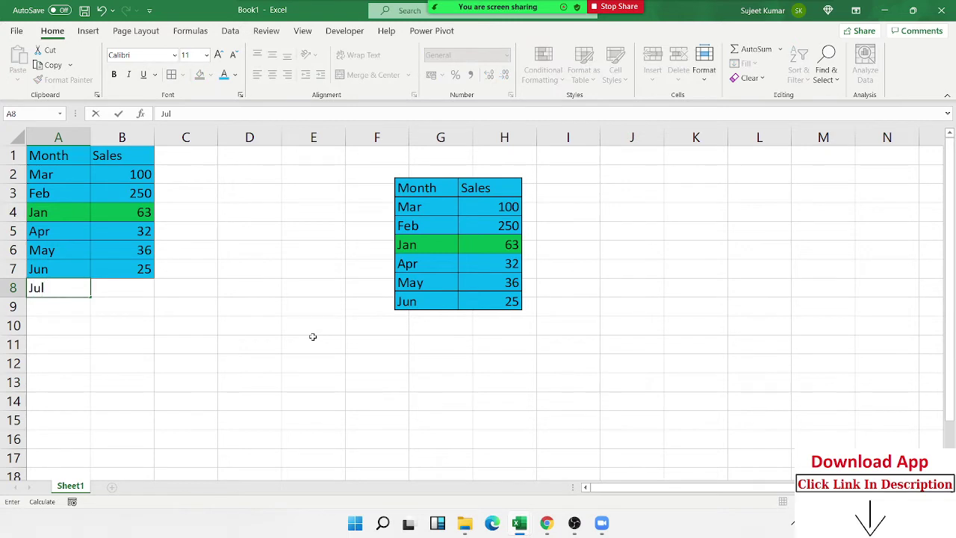
{"action": "key", "text": "Tab"}
{"action": "type", "text": "85"}
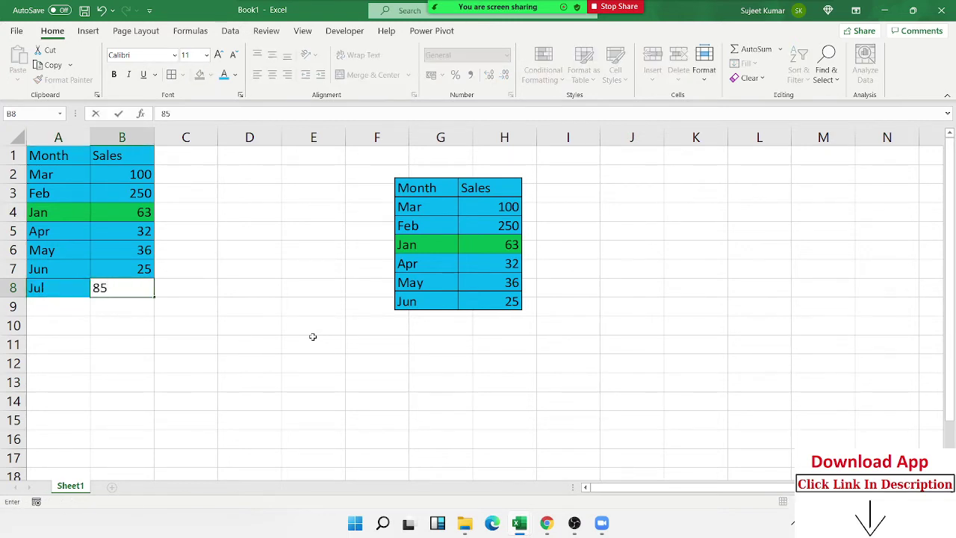
{"action": "type", "text": "3"}
{"action": "key", "text": "Return"}
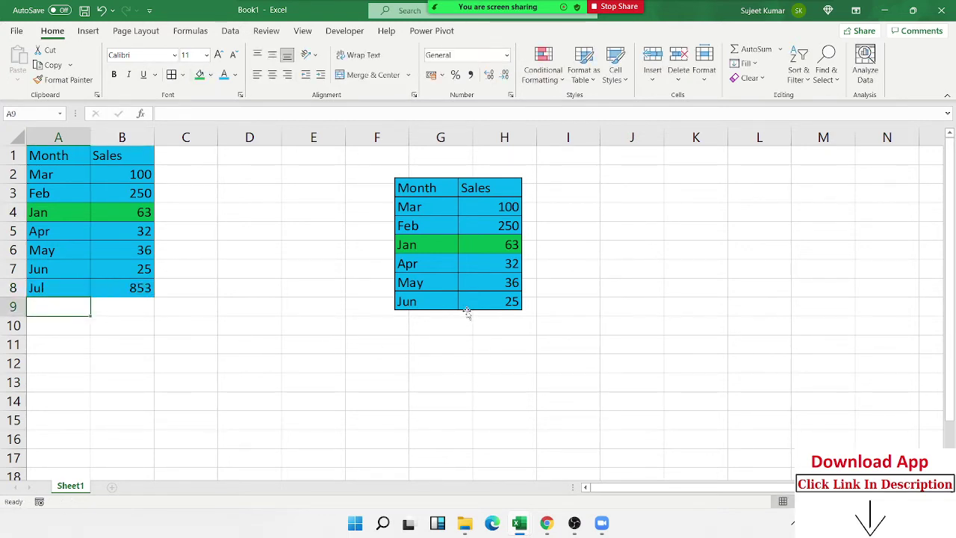
Step: Re-point the linked picture to =$A$1:$B$8 and copy table A1:B8
{"action": "left_click", "coordinate": [467, 313]}
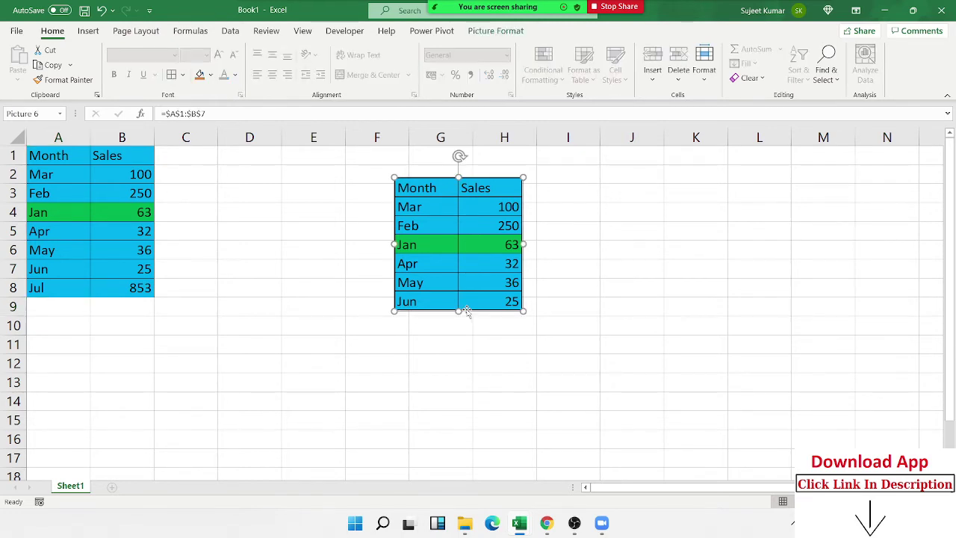
{"action": "left_click", "coordinate": [243, 113]}
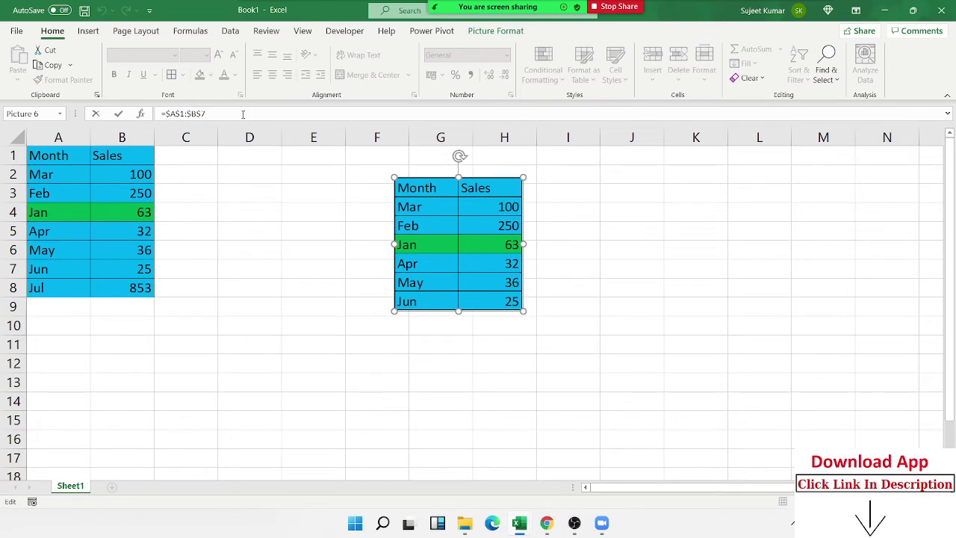
{"action": "key", "text": "BackSpace"}
{"action": "type", "text": "8"}
{"action": "key", "text": "Return"}
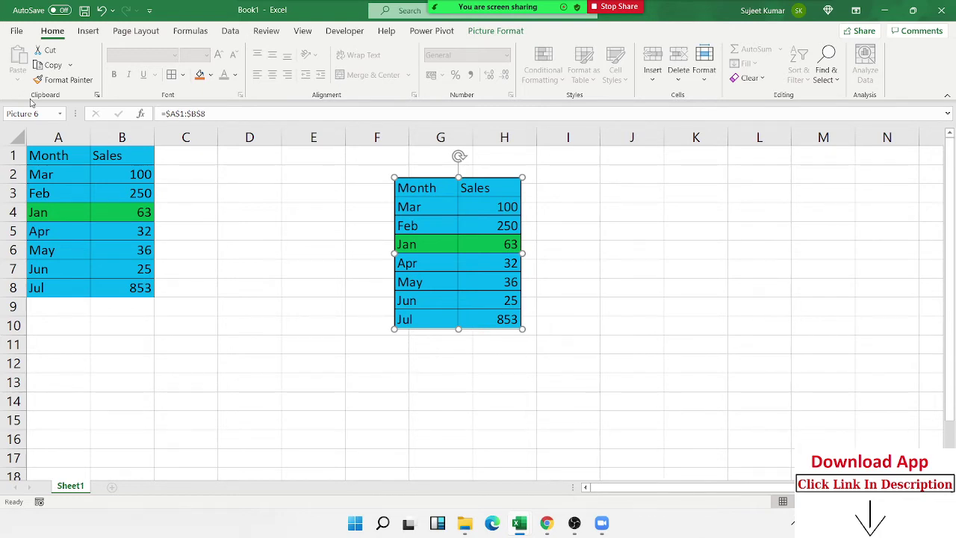
{"action": "left_click_drag", "start_coordinate": [46, 155], "coordinate": [113, 283]}
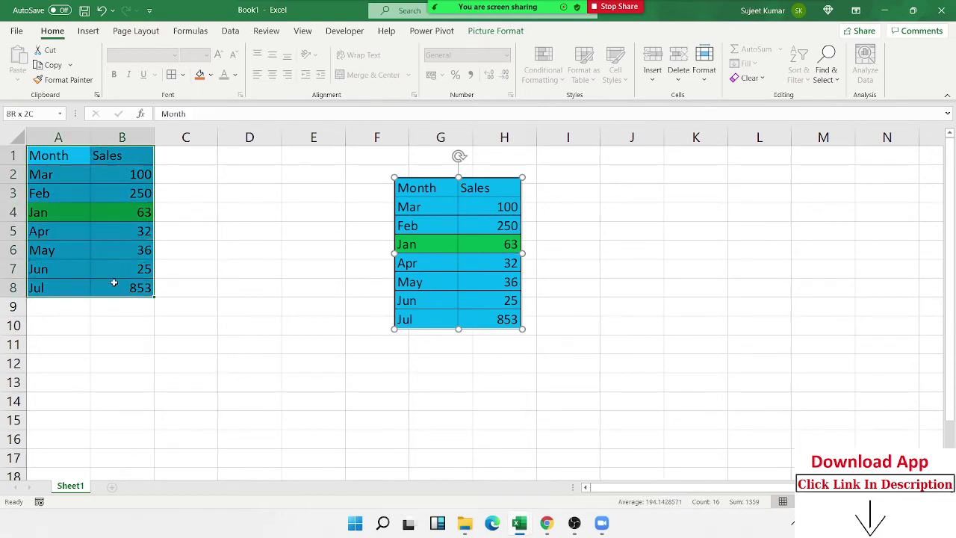
{"action": "key", "text": "ctrl+c"}
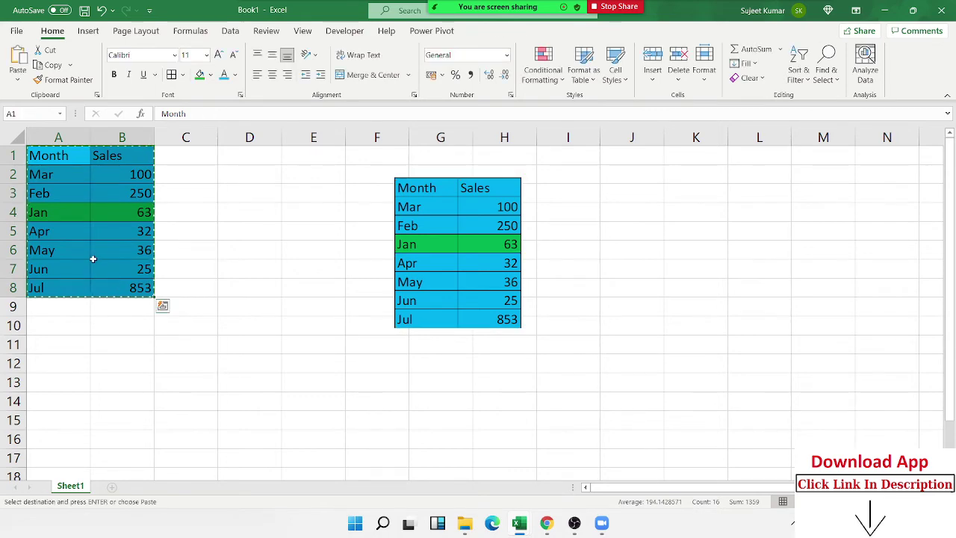
Step: Search 'word' from the Start menu, launch Word and create a blank document
{"action": "key", "text": "super"}
{"action": "type", "text": "o"}
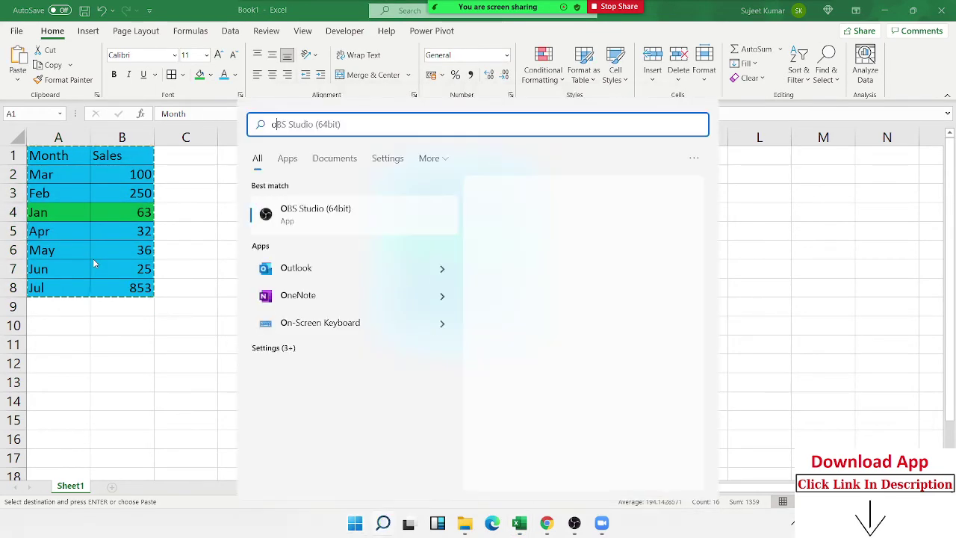
{"action": "key", "text": "BackSpace"}
{"action": "type", "text": "w"}
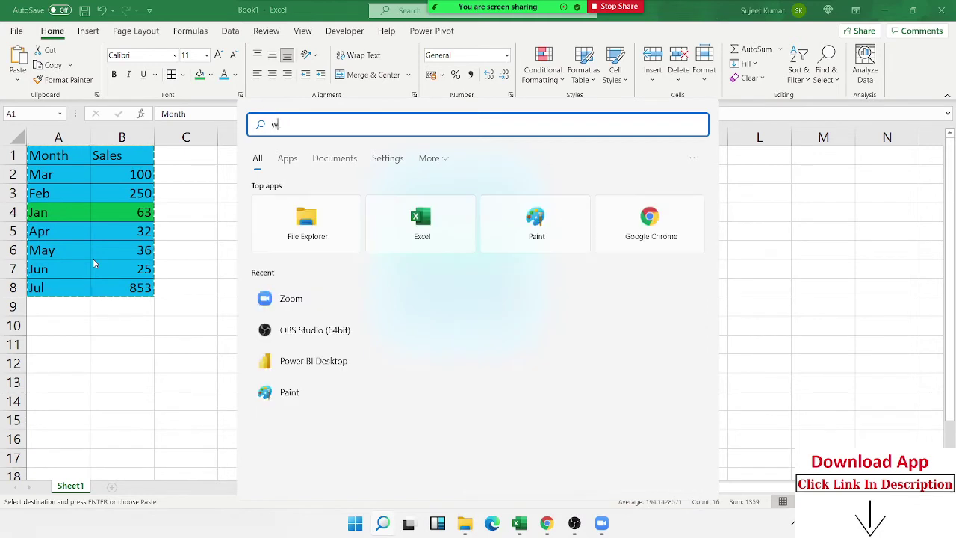
{"action": "type", "text": "ord"}
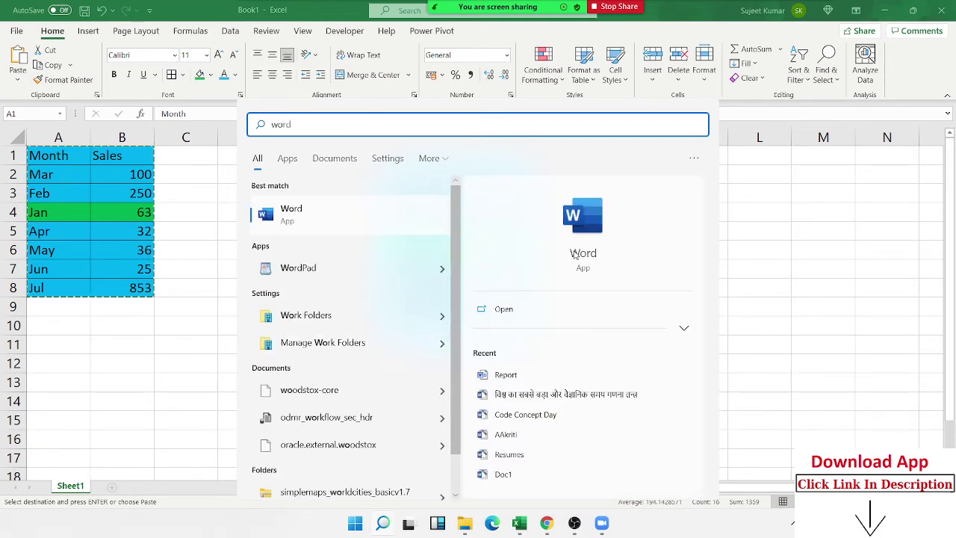
{"action": "left_click", "coordinate": [585, 231]}
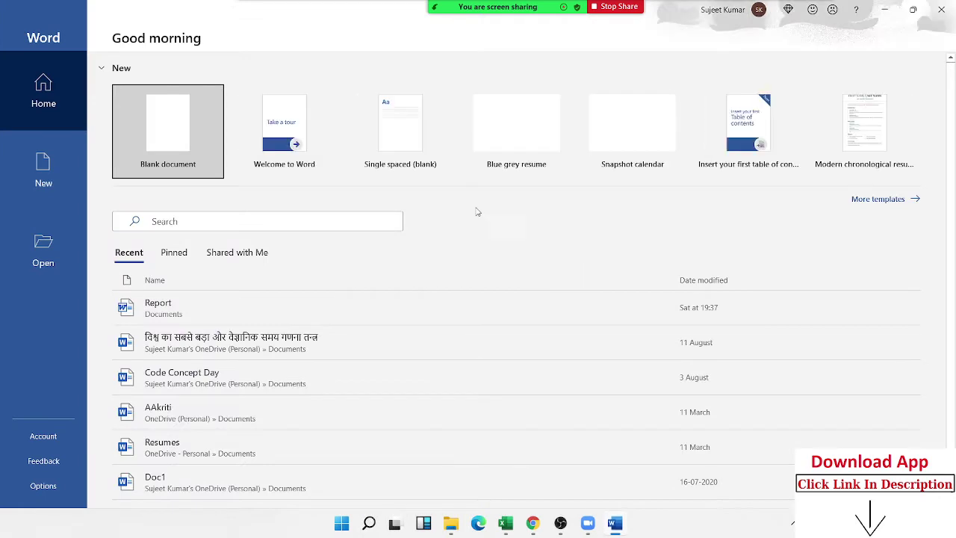
{"action": "left_click", "coordinate": [165, 142]}
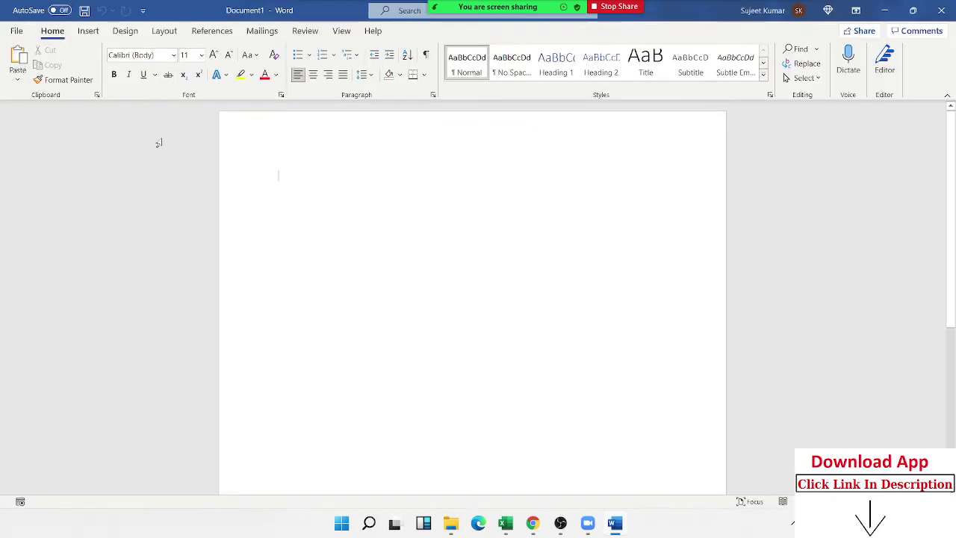
Step: Paste the Month/Sales table with Link & Use Destination Styles, then place the caret below it
{"action": "left_click", "coordinate": [17, 80]}
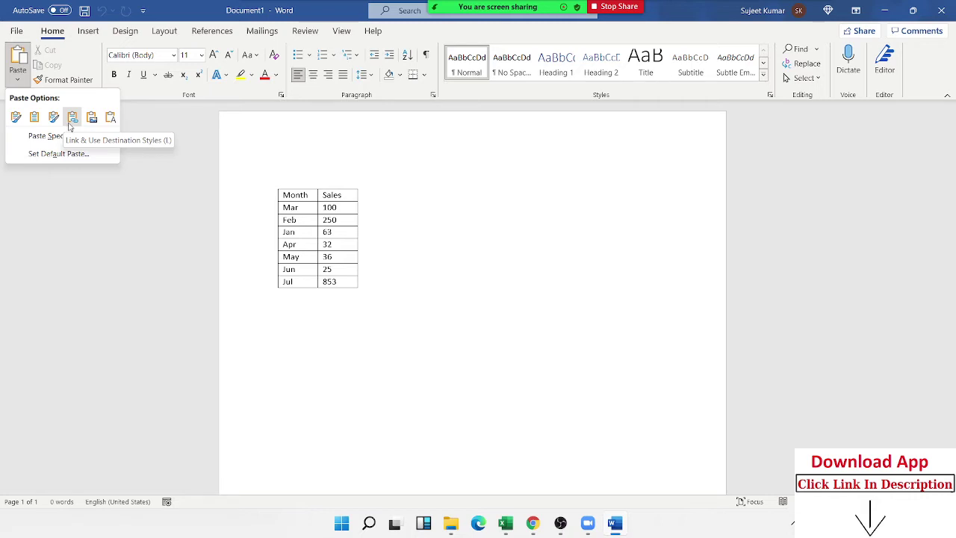
{"action": "left_click", "coordinate": [69, 122]}
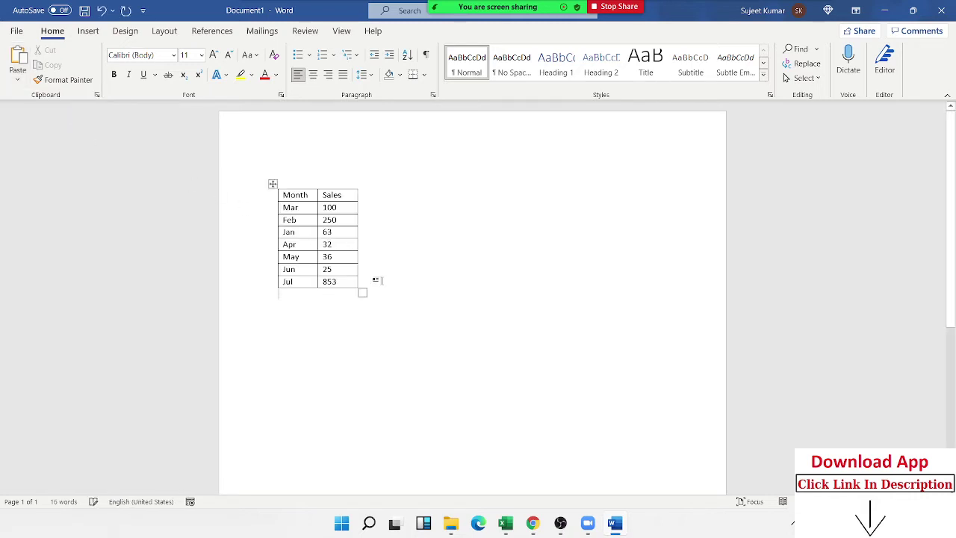
{"action": "left_click", "coordinate": [272, 184]}
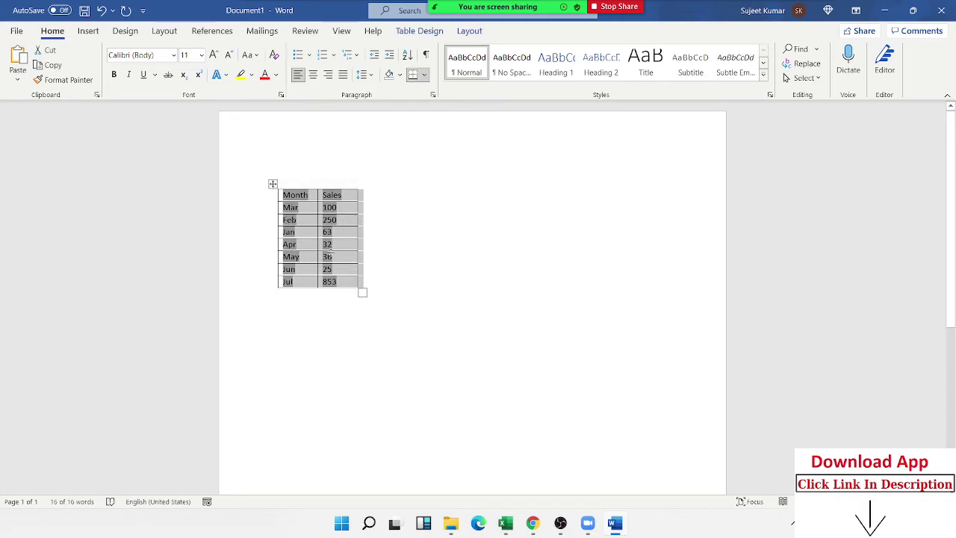
{"action": "left_click", "coordinate": [337, 257]}
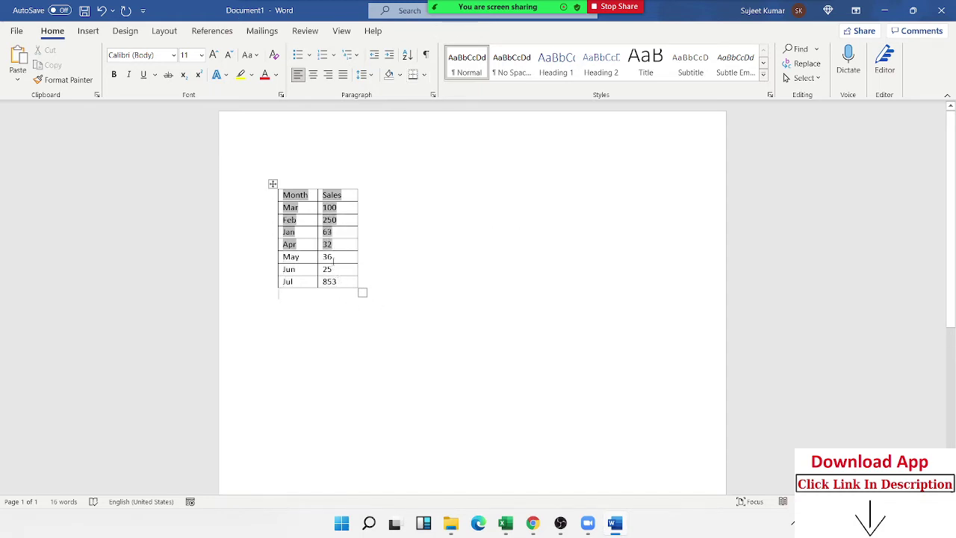
{"action": "left_click", "coordinate": [348, 236]}
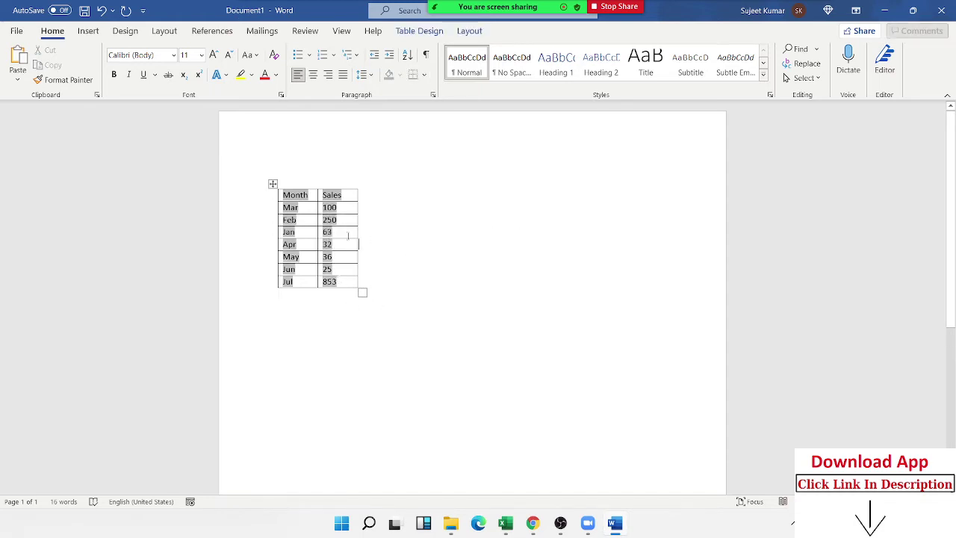
{"action": "left_click", "coordinate": [273, 184]}
{"action": "left_click", "coordinate": [427, 281]}
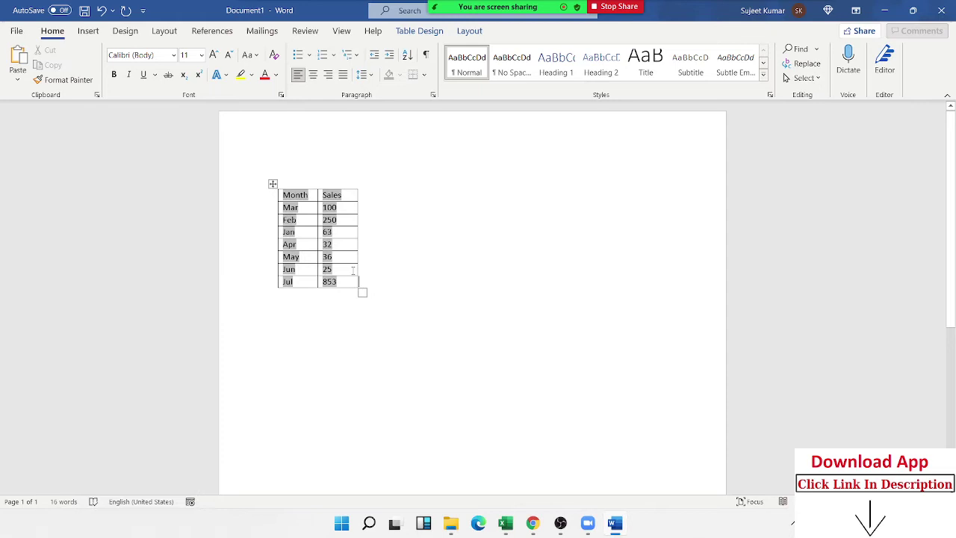
{"action": "left_click", "coordinate": [337, 337]}
Step: Change Jun's sales in Excel cell B7 to 300 and view Word's updated table
{"action": "key", "text": "alt+Tab"}
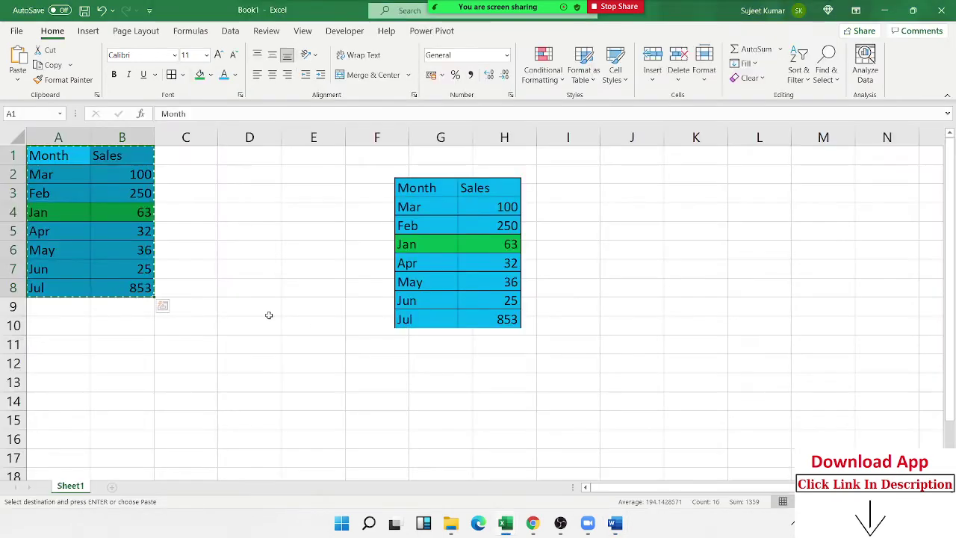
{"action": "left_click", "coordinate": [135, 267]}
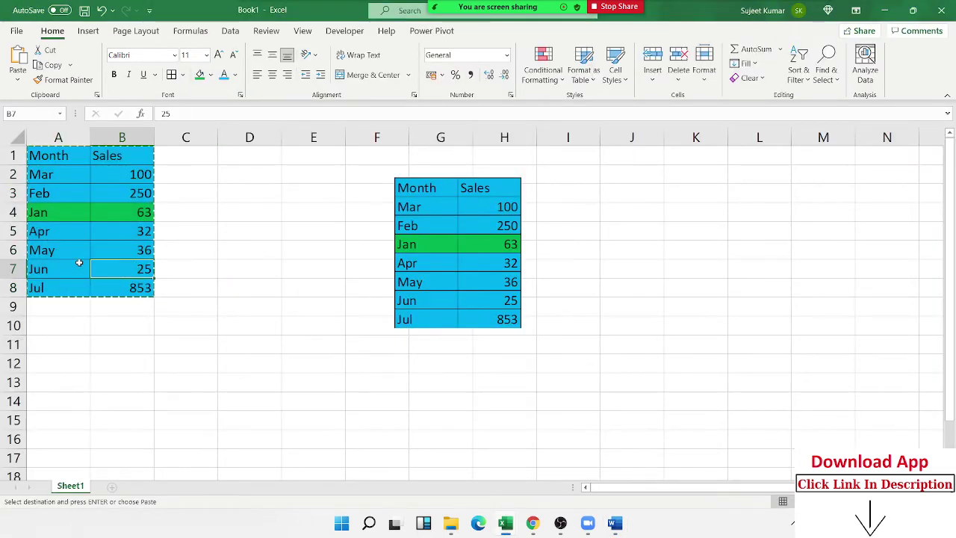
{"action": "type", "text": "300"}
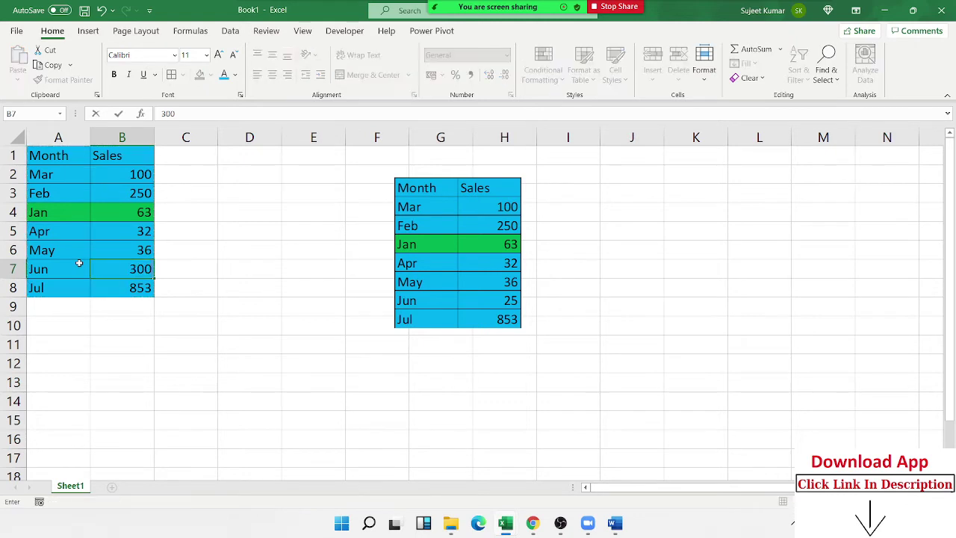
{"action": "key", "text": "Return"}
{"action": "key", "text": "alt+Tab"}
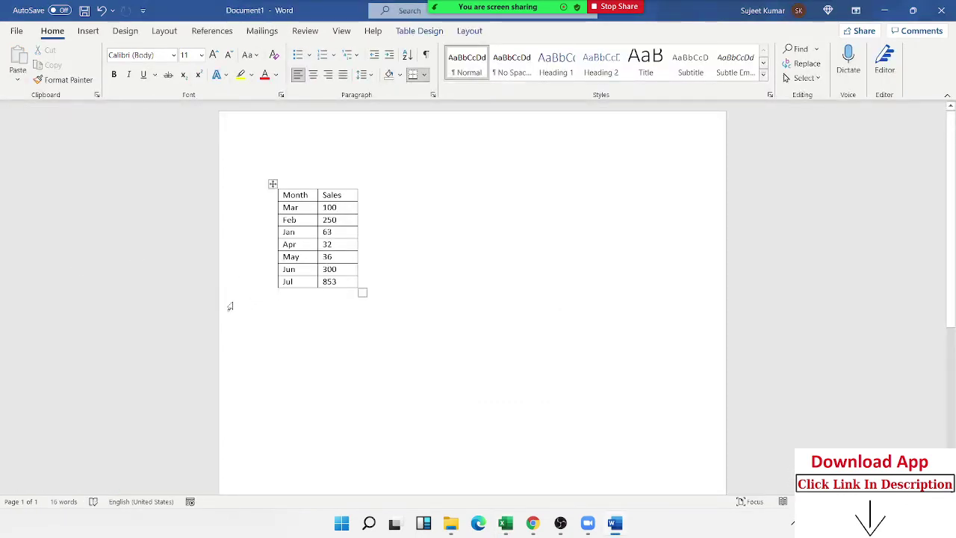
Step: Fill Excel's Jun row A7:B7 green, then select the whole table in Word
{"action": "key", "text": "alt+Tab"}
{"action": "left_click_drag", "start_coordinate": [54, 263], "coordinate": [110, 270]}
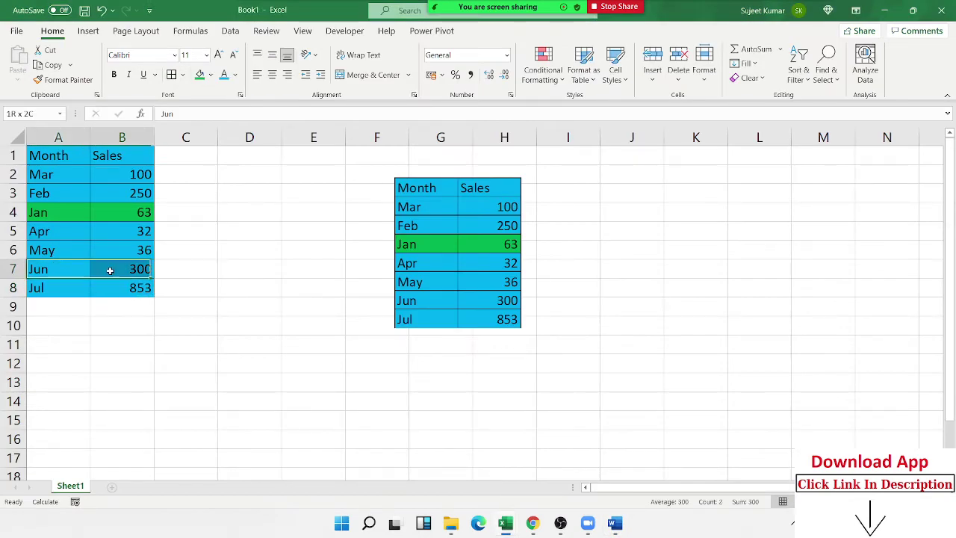
{"action": "left_click", "coordinate": [200, 74]}
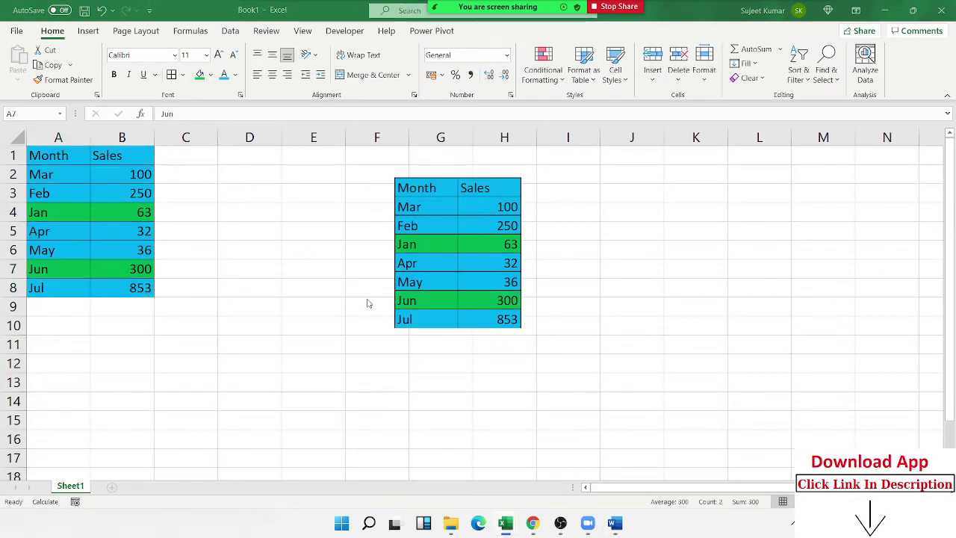
{"action": "key", "text": "alt+Tab"}
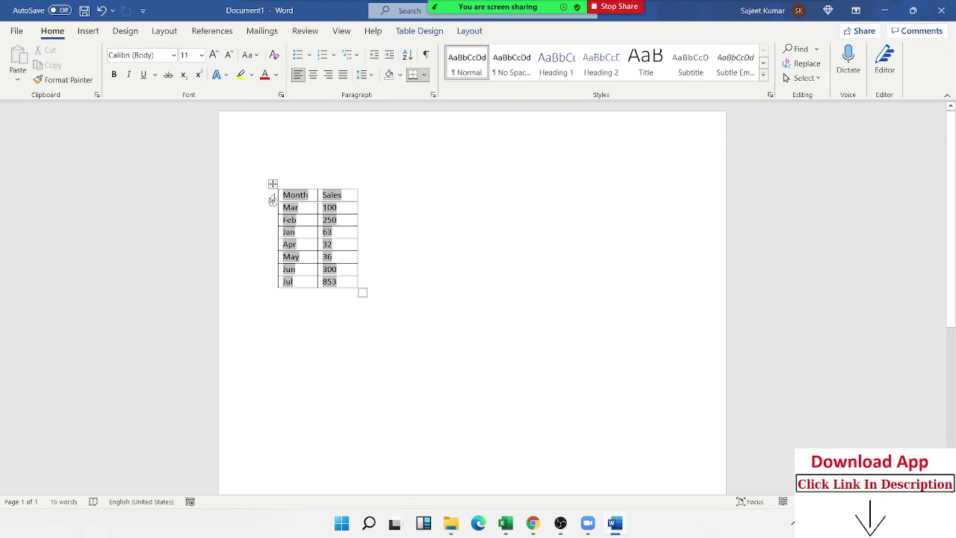
{"action": "left_click", "coordinate": [273, 184]}
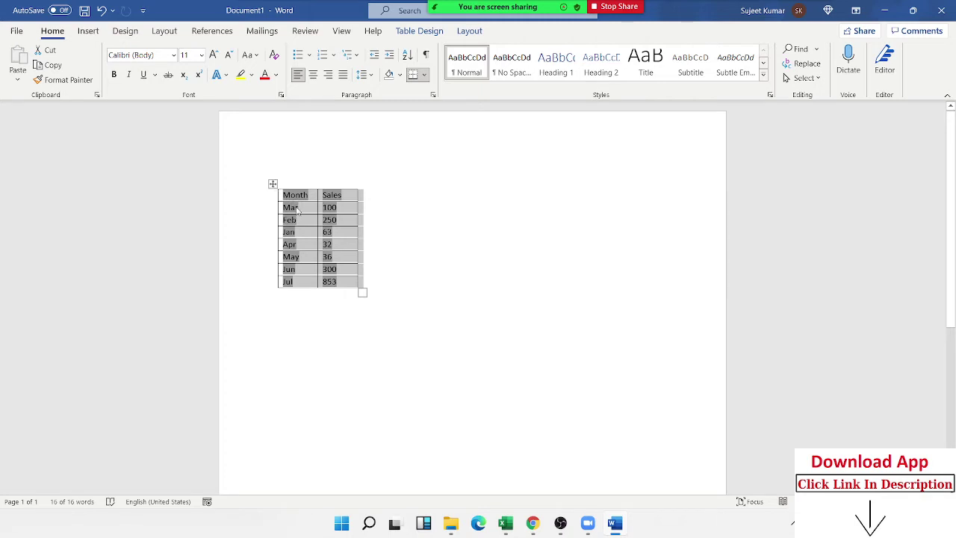
Step: Delete the Word table, try Paste Special as a Word document object, then undo it
{"action": "key", "text": "BackSpace"}
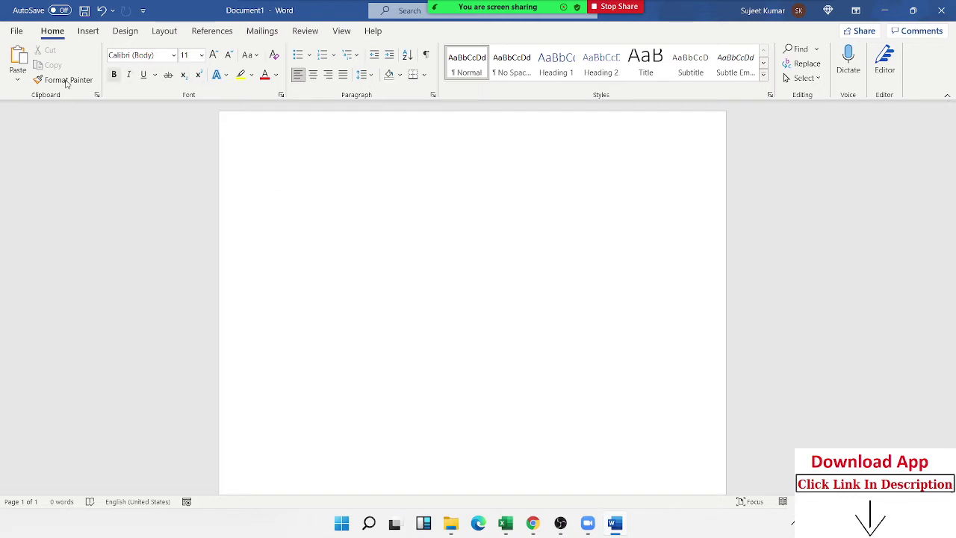
{"action": "left_click", "coordinate": [17, 78]}
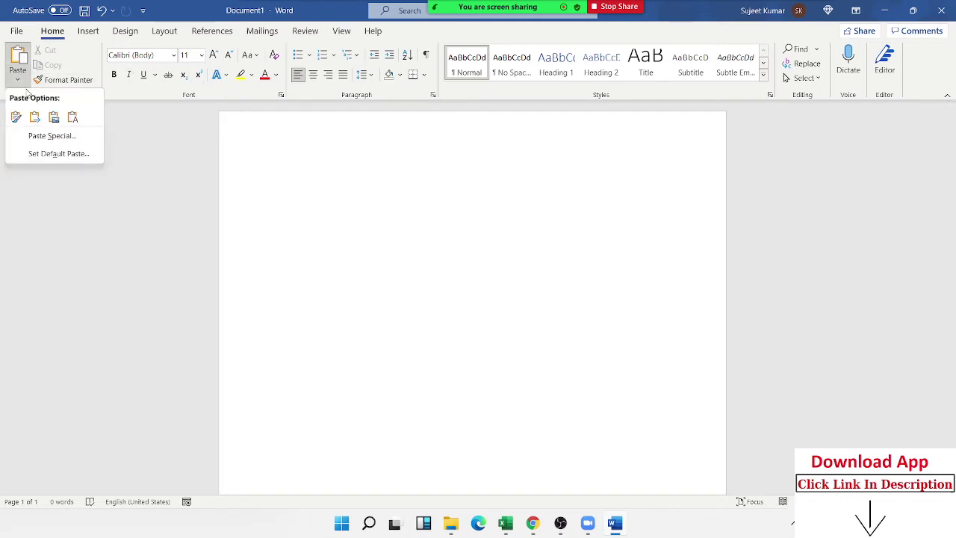
{"action": "left_click", "coordinate": [52, 137]}
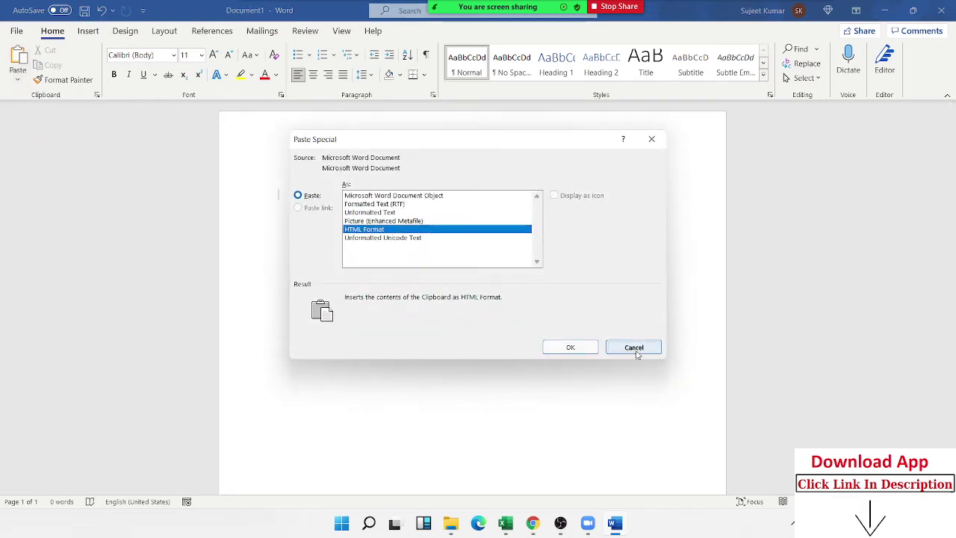
{"action": "left_click", "coordinate": [401, 197]}
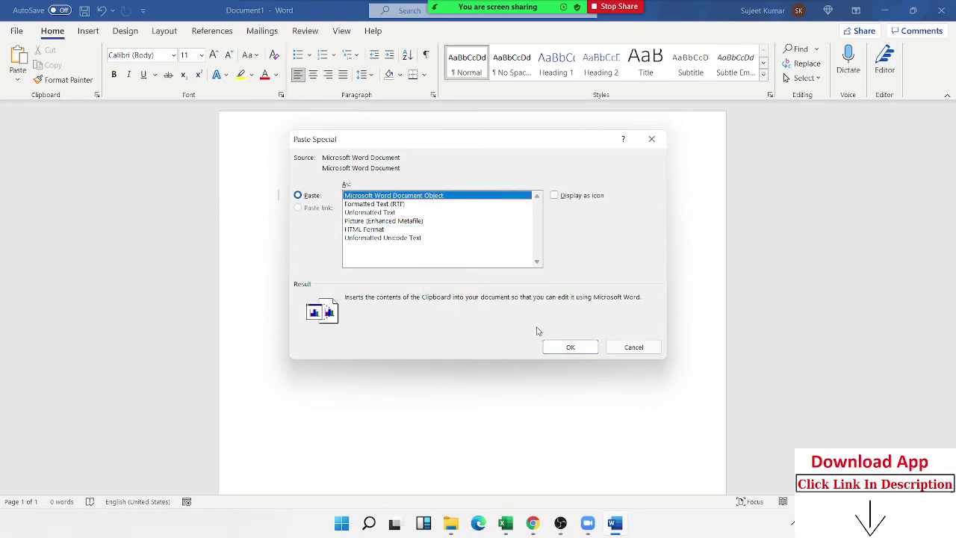
{"action": "left_click", "coordinate": [560, 346]}
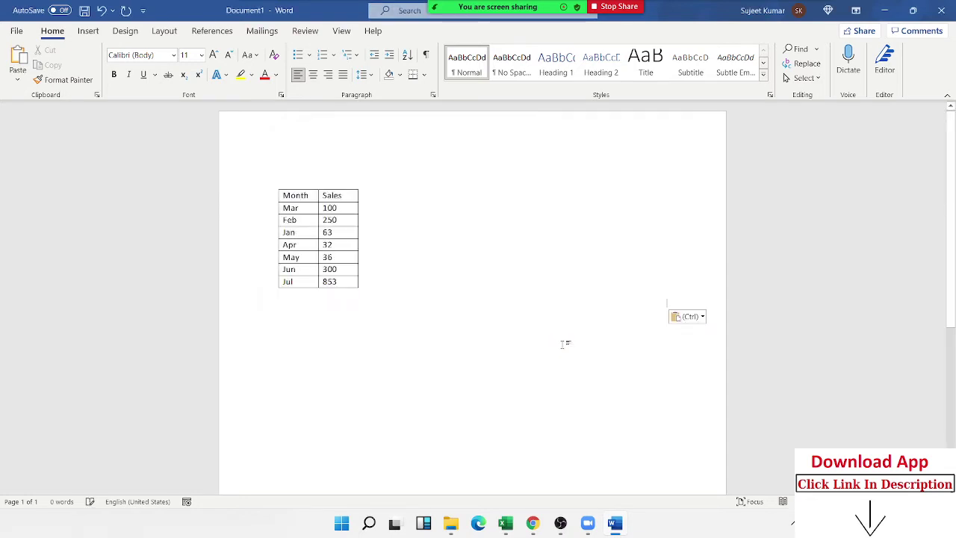
{"action": "key", "text": "ctrl+z"}
Step: Copy the coloured Month/Sales table A1:B8 in Excel
{"action": "key", "text": "alt+Tab"}
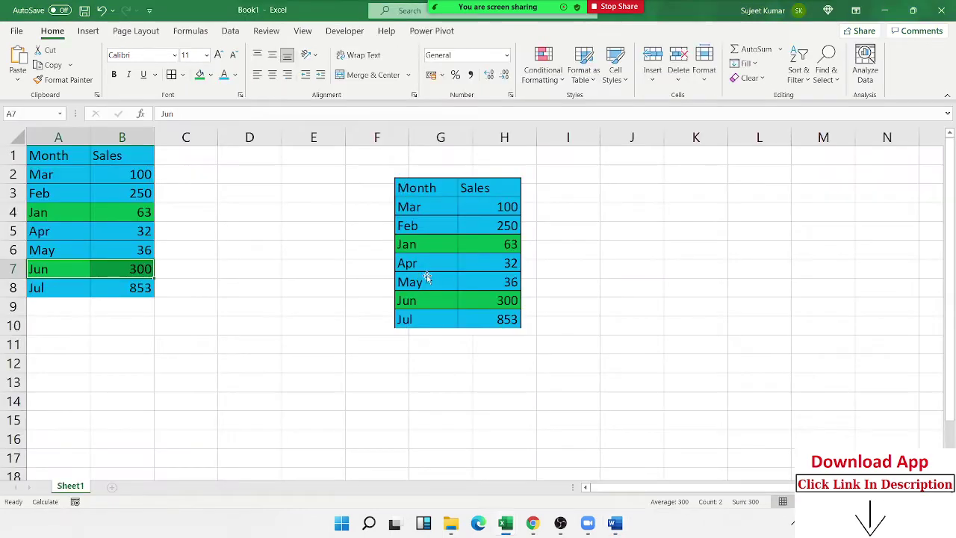
{"action": "left_click", "coordinate": [309, 288]}
{"action": "left_click", "coordinate": [57, 155]}
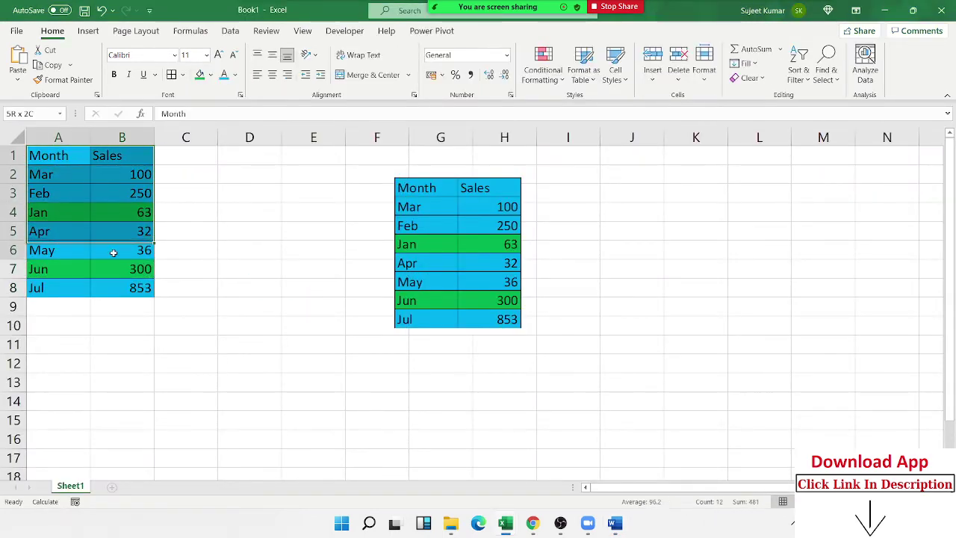
{"action": "left_click_drag", "start_coordinate": [72, 171], "coordinate": [119, 288]}
{"action": "key", "text": "ctrl+c"}
Step: Paste link the table into Word as a Microsoft Excel Worksheet Object
{"action": "key", "text": "alt+Tab"}
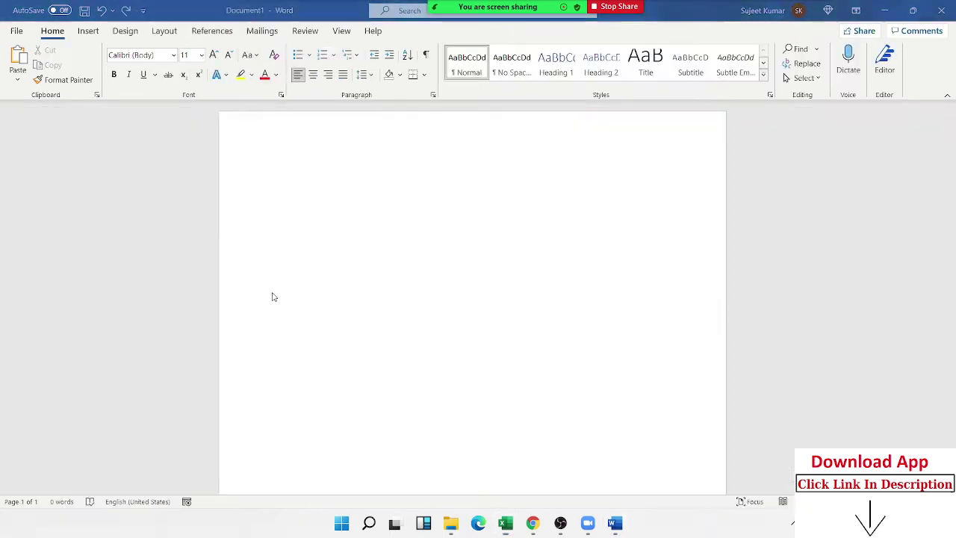
{"action": "left_click", "coordinate": [17, 80]}
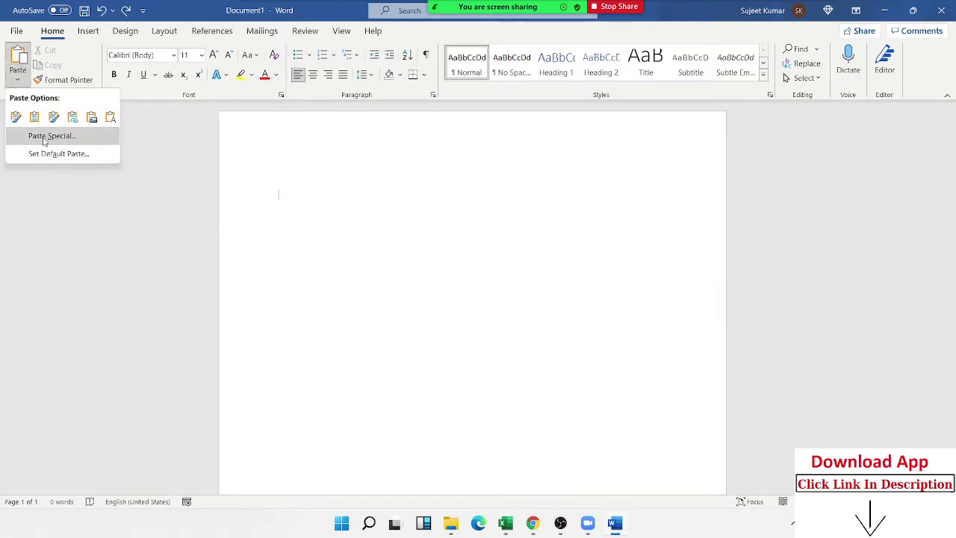
{"action": "left_click", "coordinate": [49, 135]}
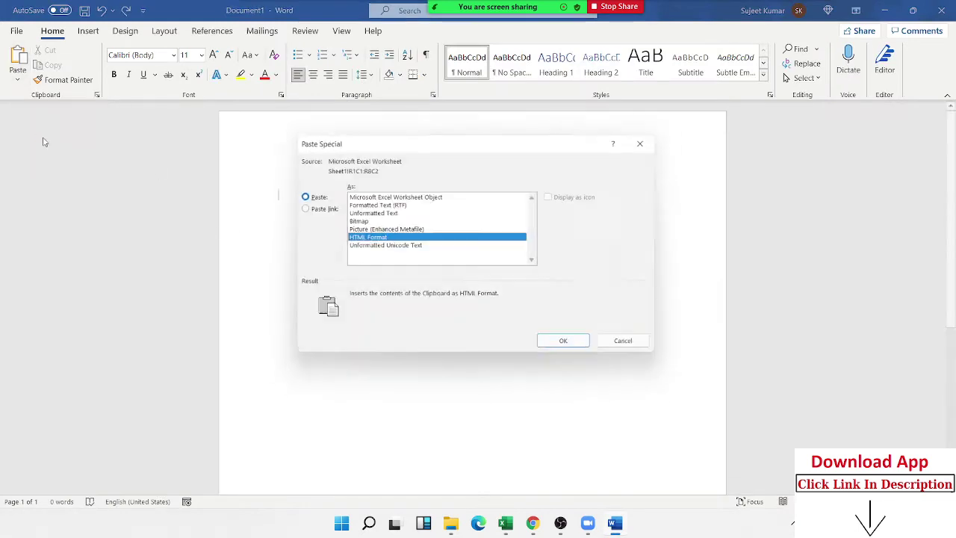
{"action": "left_click", "coordinate": [313, 209]}
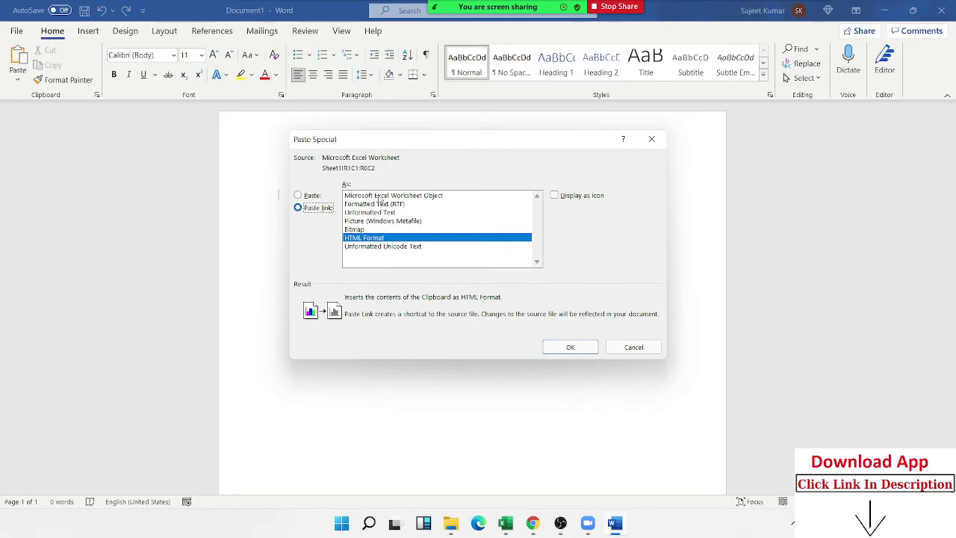
{"action": "left_click", "coordinate": [381, 196]}
{"action": "left_click", "coordinate": [569, 348]}
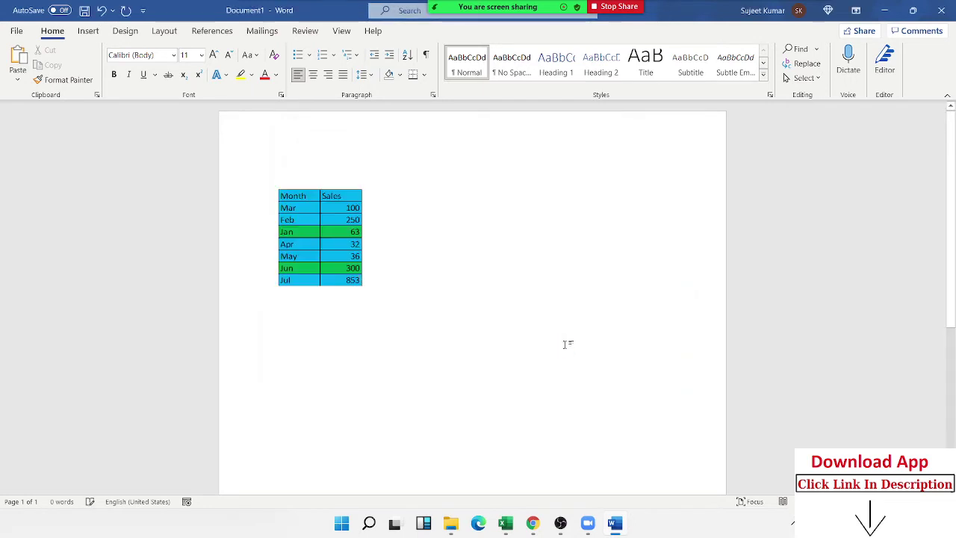
Step: Open the linked object's source workbook and select its table A1:B8
{"action": "left_click", "coordinate": [353, 255]}
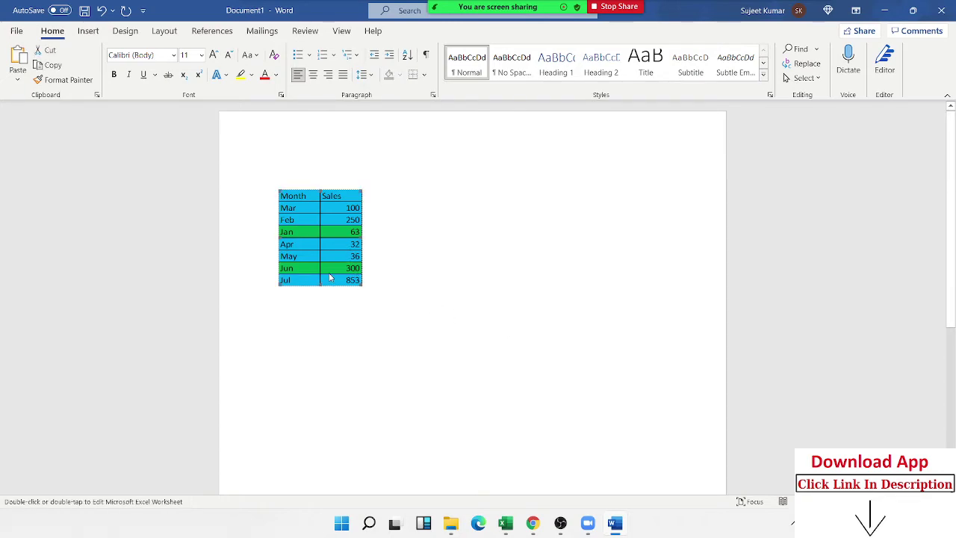
{"action": "double_click", "coordinate": [331, 277]}
{"action": "key", "text": "ctrl+a"}
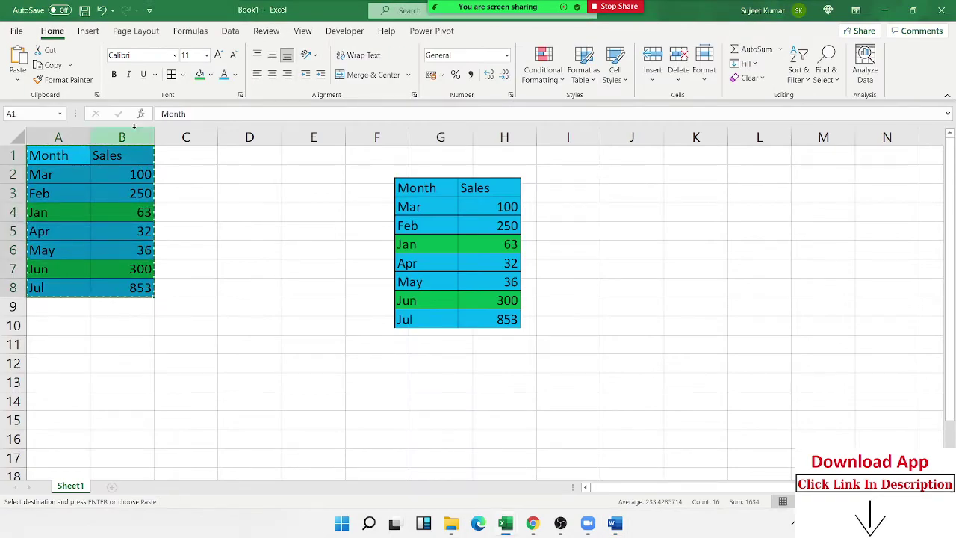
Step: Fill the Month/Sales table A1:B8 green, then select the Jun and Jul rows in Word's upper table
{"action": "left_click", "coordinate": [210, 75]}
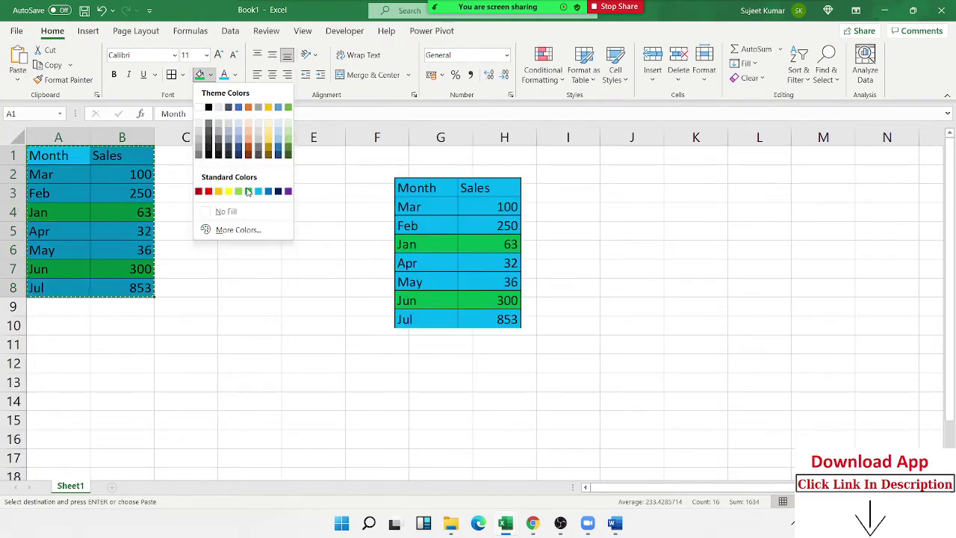
{"action": "left_click", "coordinate": [248, 192]}
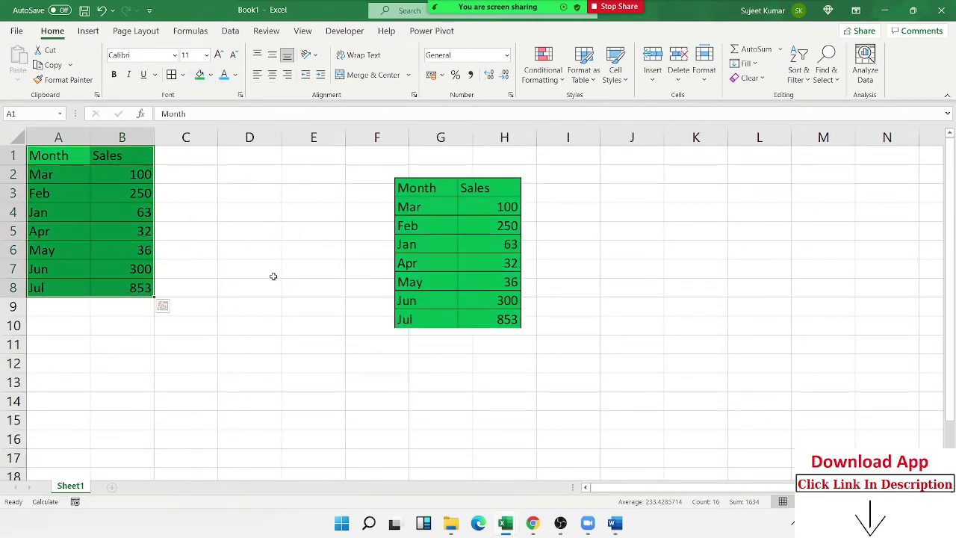
{"action": "key", "text": "alt+Tab"}
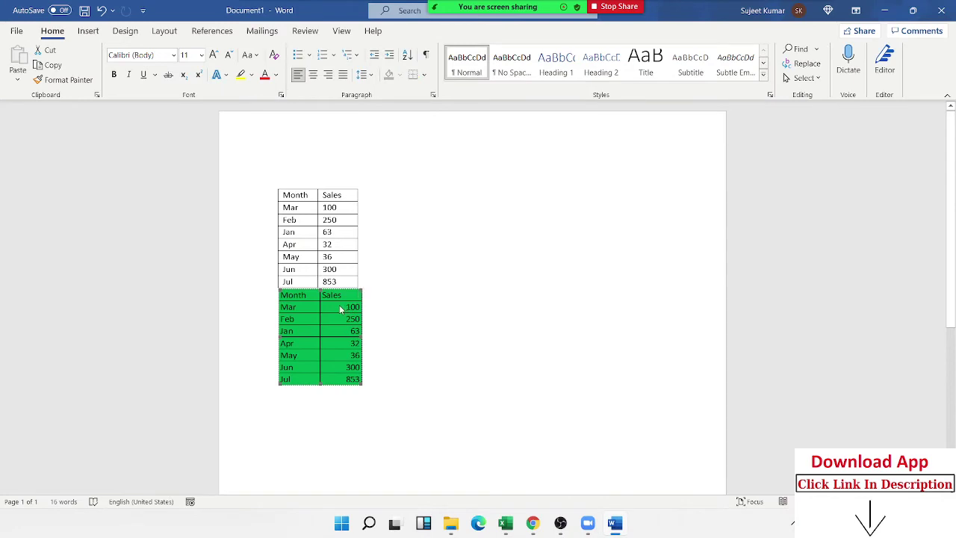
{"action": "left_click", "coordinate": [339, 354]}
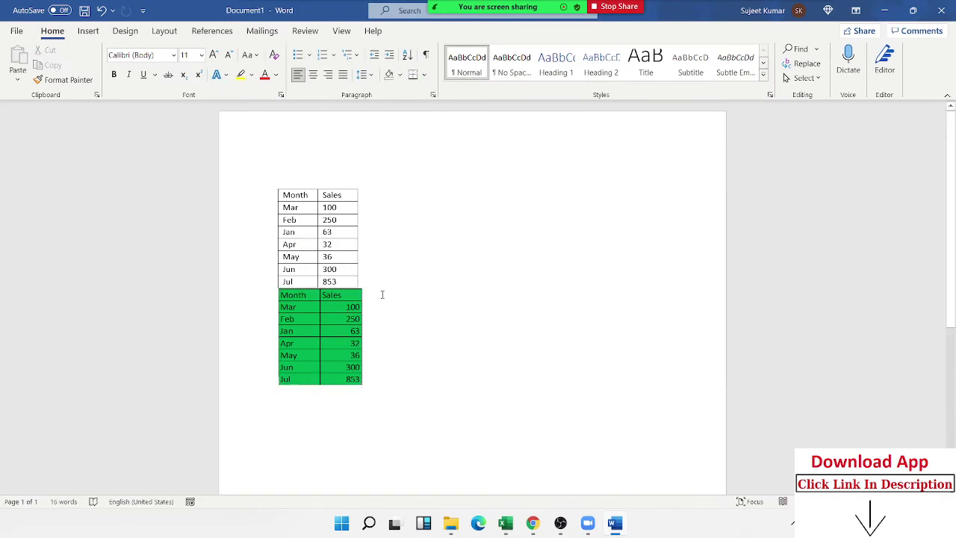
{"action": "left_click_drag", "start_coordinate": [366, 281], "coordinate": [367, 270]}
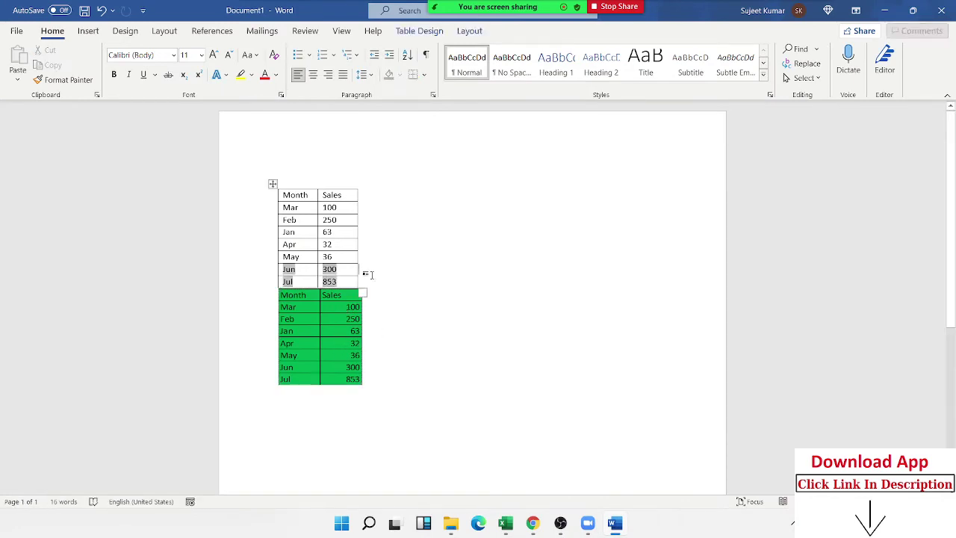
Step: Close the Word document without saving, then clear the table selection in Excel
{"action": "right_click", "coordinate": [336, 321]}
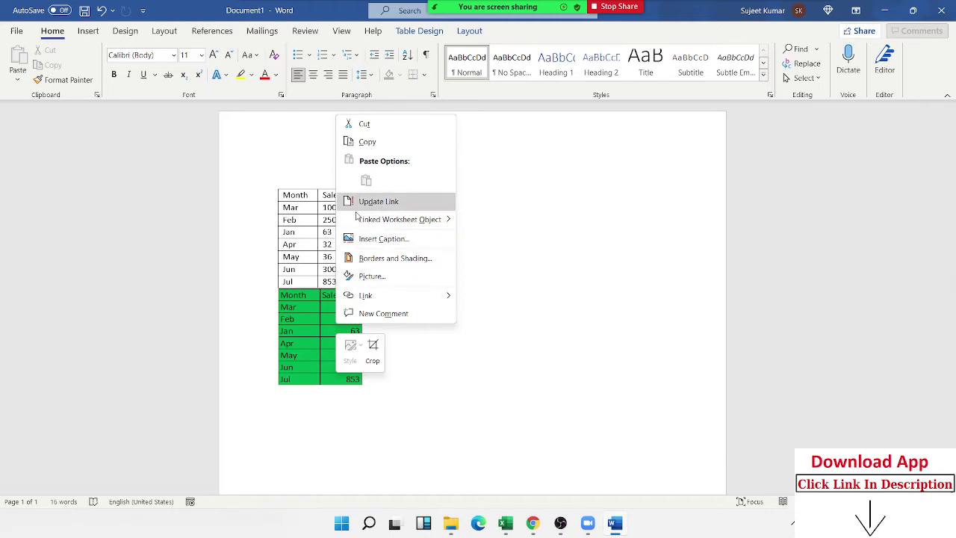
{"action": "mouse_move", "coordinate": [400, 219]}
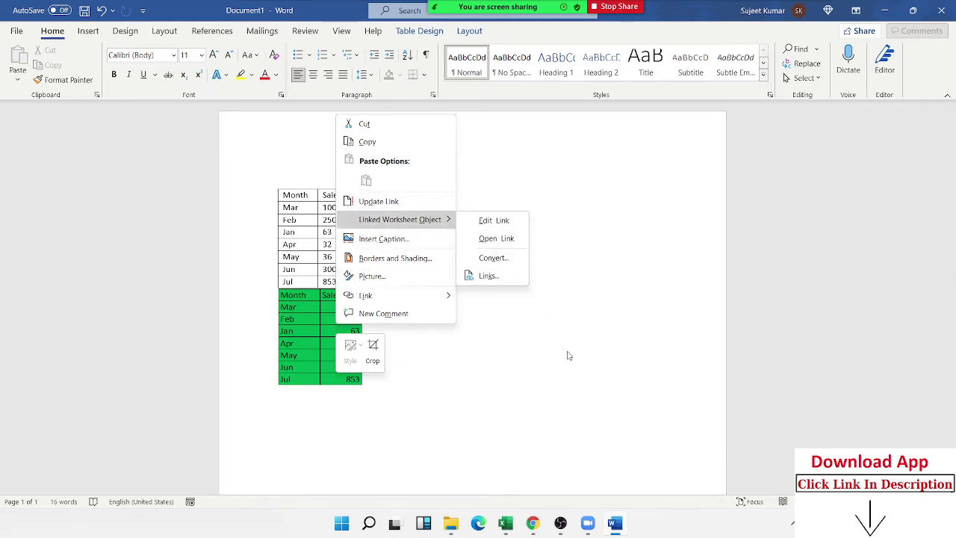
{"action": "key", "text": "Escape"}
{"action": "left_click", "coordinate": [941, 10]}
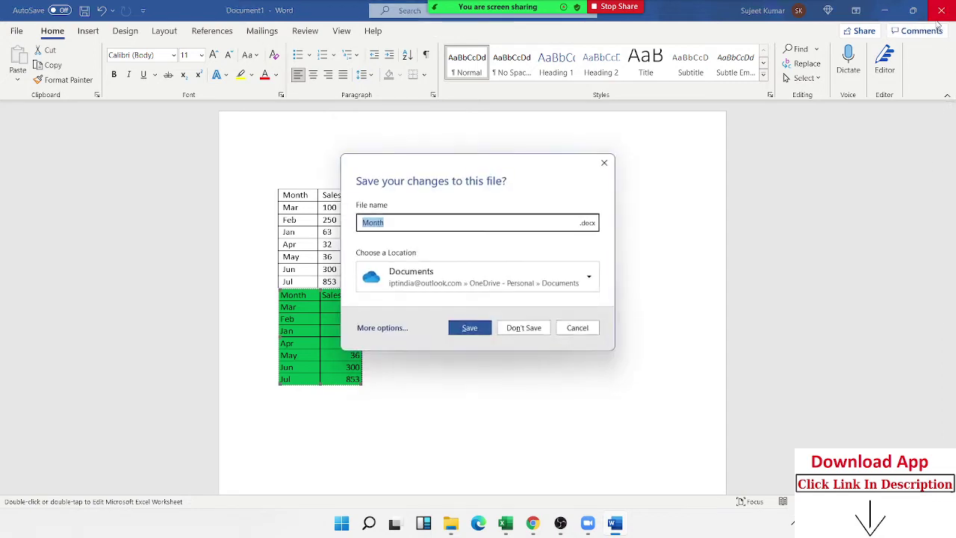
{"action": "left_click", "coordinate": [568, 327]}
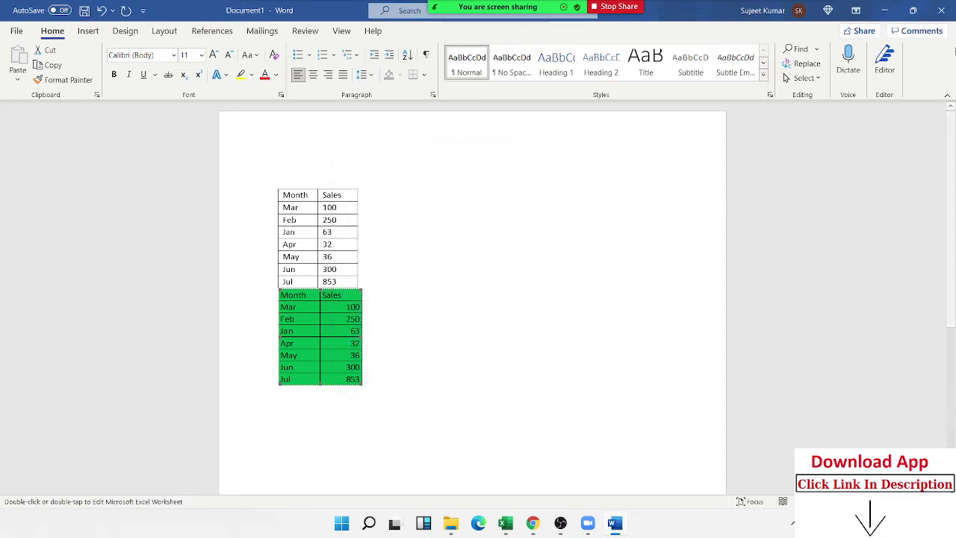
{"action": "left_click", "coordinate": [943, 10]}
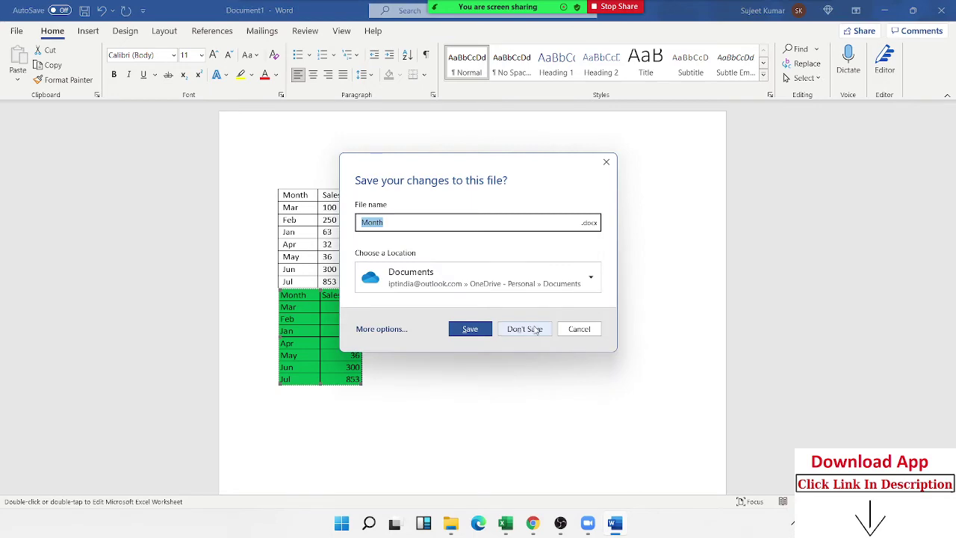
{"action": "left_click", "coordinate": [533, 327]}
{"action": "left_click", "coordinate": [604, 293]}
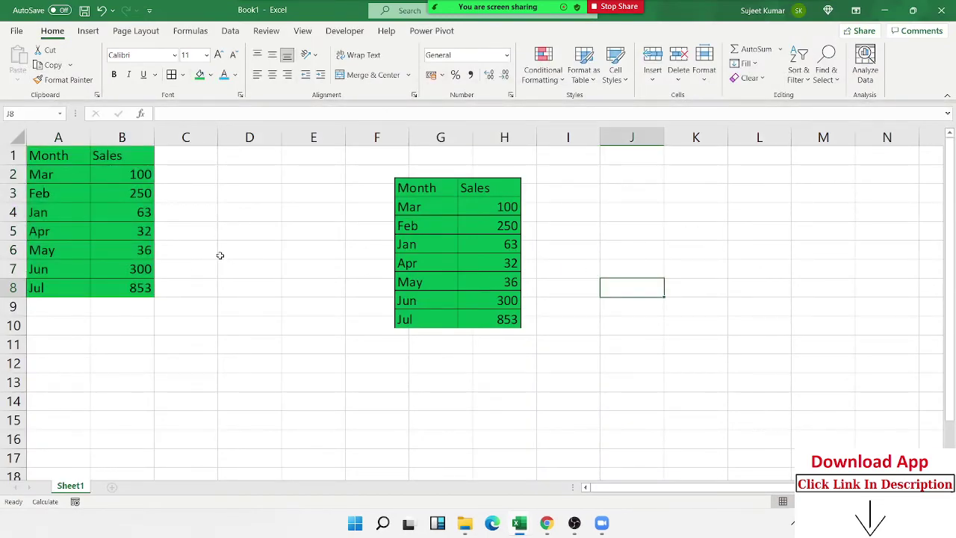
{"action": "key", "text": "super+s"}
{"action": "type", "text": "u"}
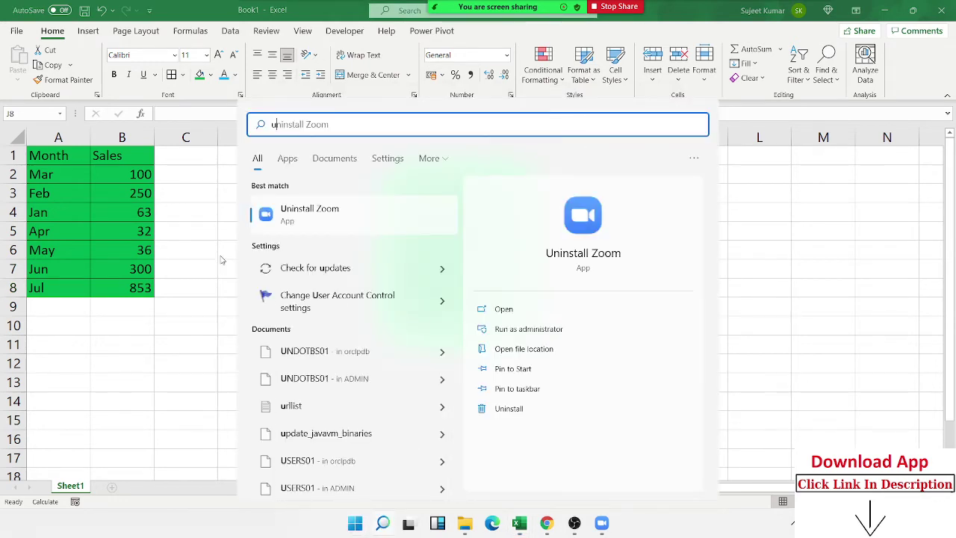
{"action": "key", "text": "Escape"}
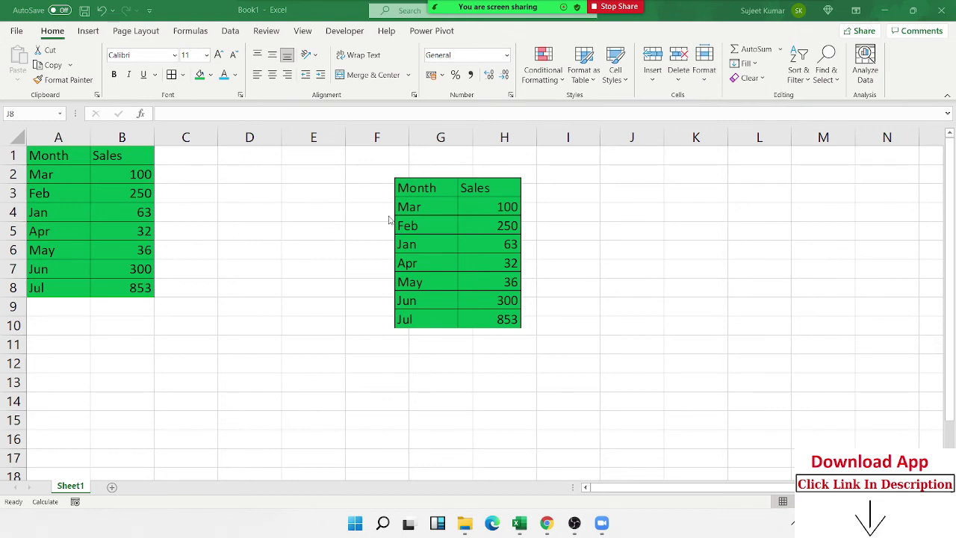
Step: Delete the pasted linked picture of the Month/Sales table from columns F to I
{"action": "left_click", "coordinate": [379, 176]}
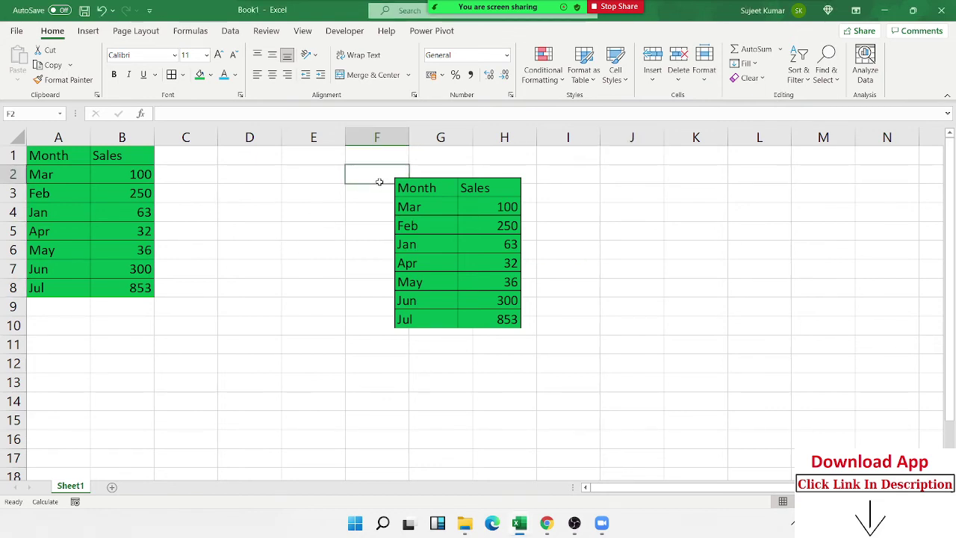
{"action": "left_click_drag", "start_coordinate": [375, 156], "coordinate": [547, 358]}
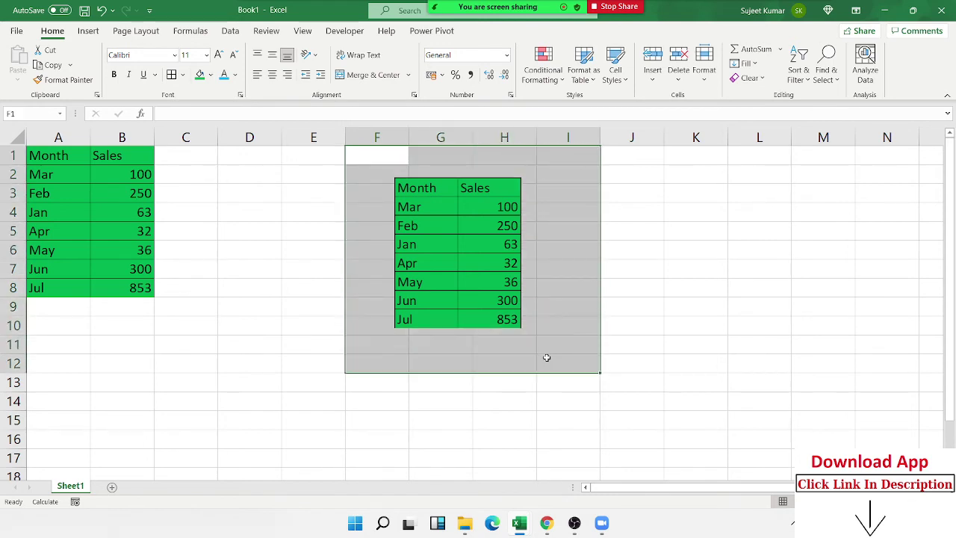
{"action": "left_click", "coordinate": [491, 289]}
{"action": "key", "text": "Delete"}
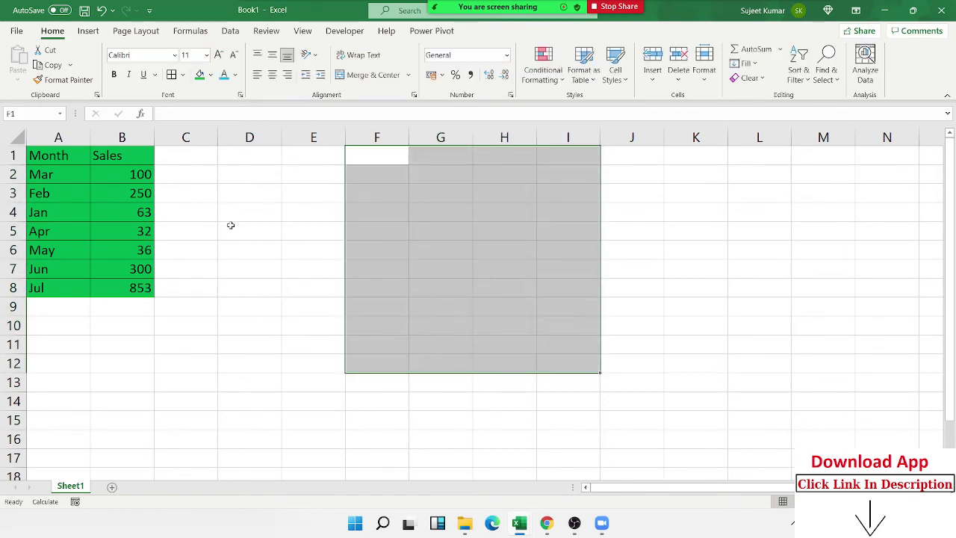
{"action": "left_click", "coordinate": [230, 225]}
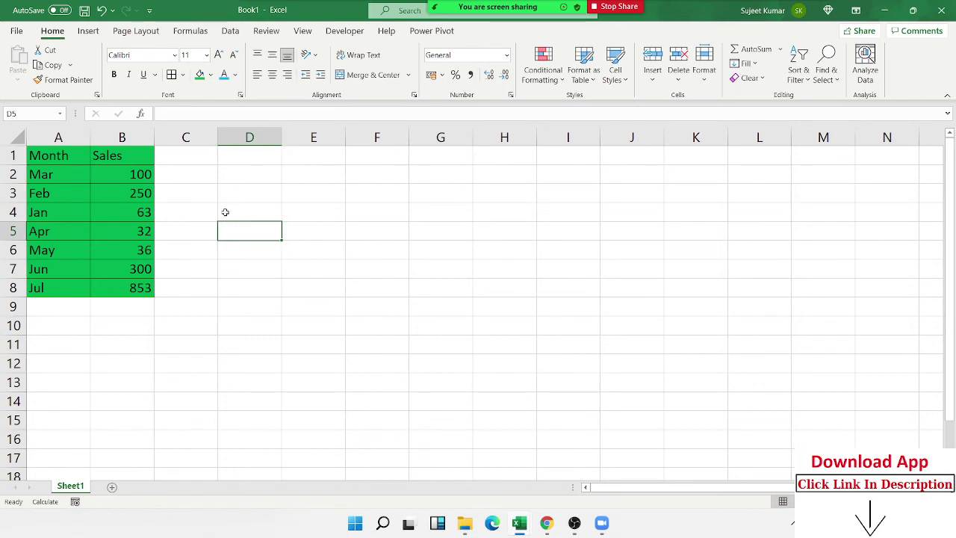
{"action": "left_click", "coordinate": [188, 304]}
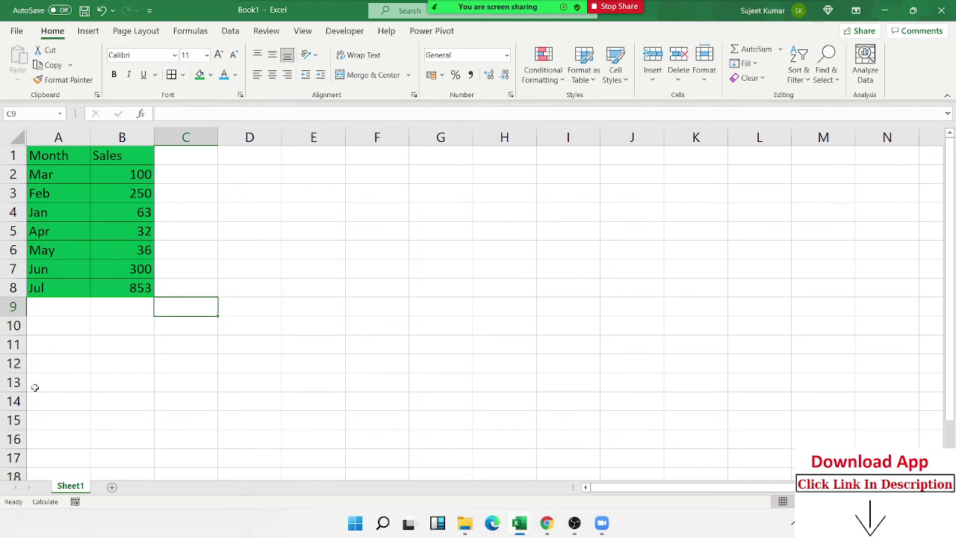
Step: Fill empty cell D4 with the table's green colour
{"action": "left_click", "coordinate": [74, 303]}
{"action": "left_click", "coordinate": [130, 261]}
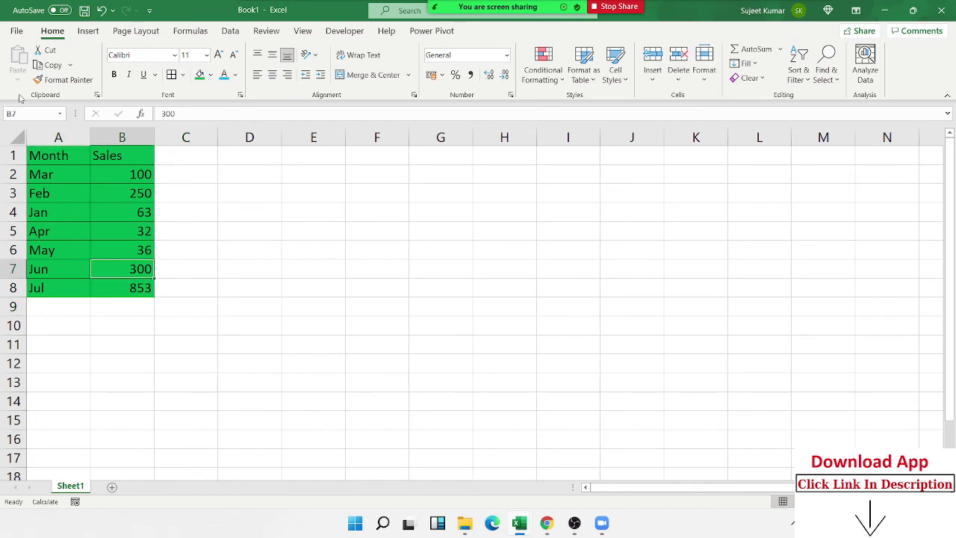
{"action": "left_click", "coordinate": [185, 137]}
{"action": "left_click", "coordinate": [250, 211]}
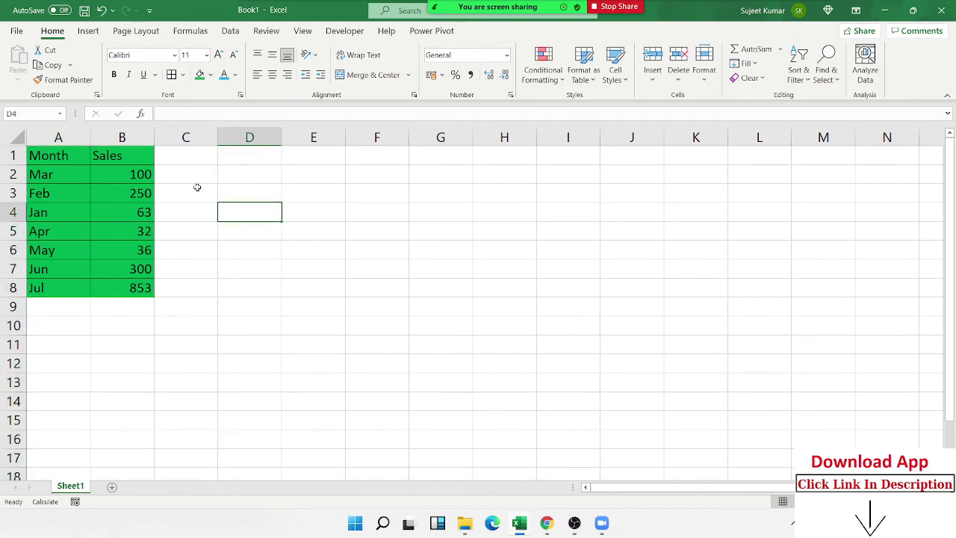
{"action": "left_click", "coordinate": [199, 73]}
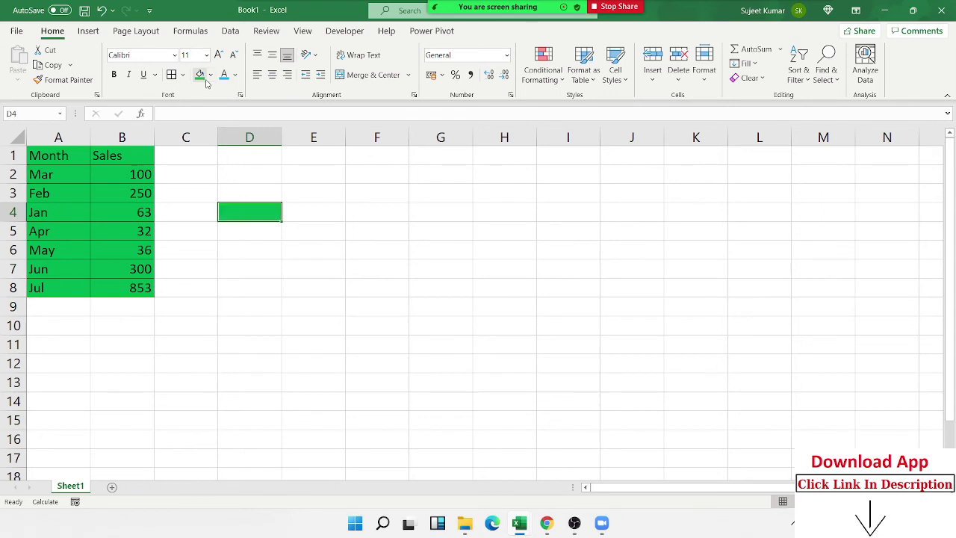
{"action": "left_click", "coordinate": [387, 253]}
{"action": "left_click", "coordinate": [239, 209]}
Step: Format-paint D4's green onto scattered cells like G5, D9, J8, C13 and L13, then reselect D4
{"action": "left_click", "coordinate": [82, 80]}
{"action": "left_click", "coordinate": [425, 228]}
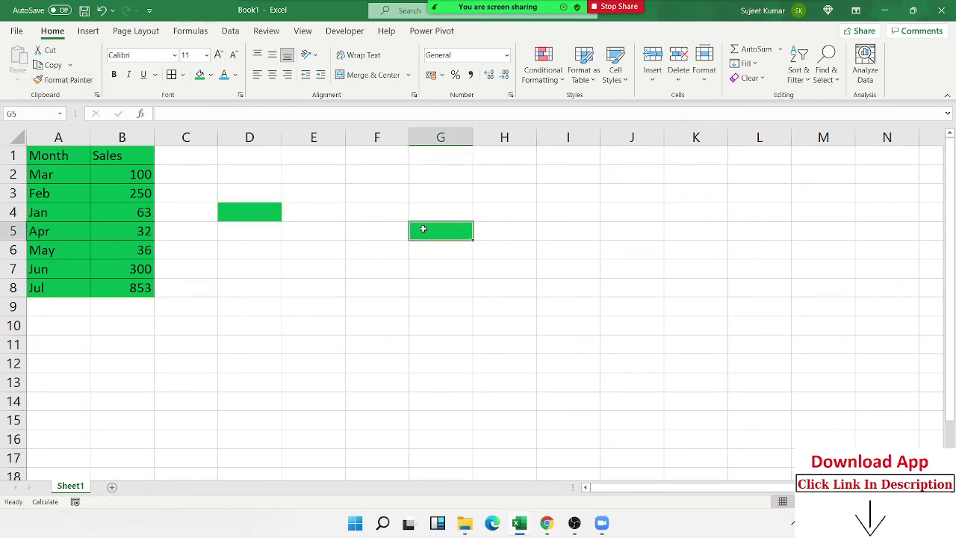
{"action": "double_click", "coordinate": [68, 79]}
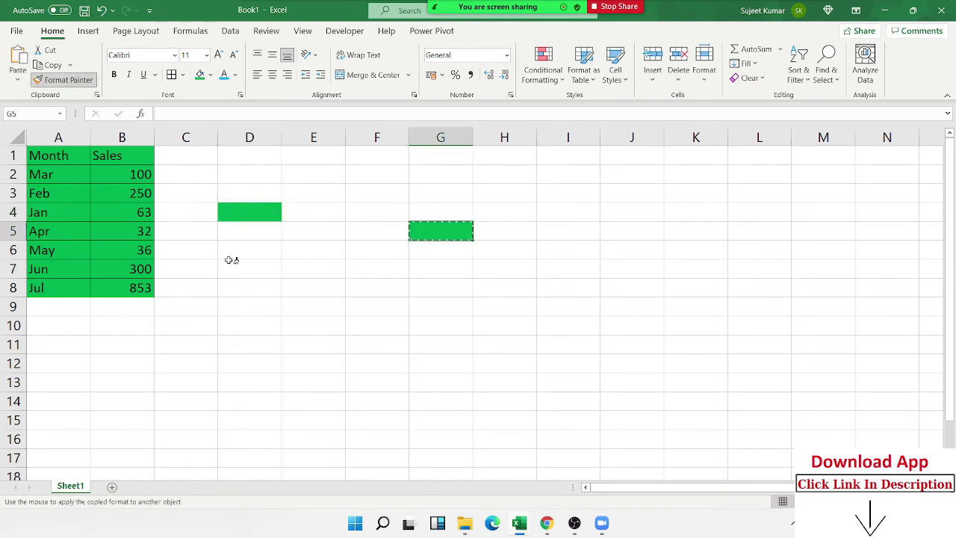
{"action": "left_click", "coordinate": [249, 306]}
{"action": "left_click", "coordinate": [504, 363]}
{"action": "left_click_drag", "start_coordinate": [616, 367], "coordinate": [620, 382]}
{"action": "left_click", "coordinate": [553, 215]}
{"action": "left_click_drag", "start_coordinate": [441, 193], "coordinate": [378, 193]}
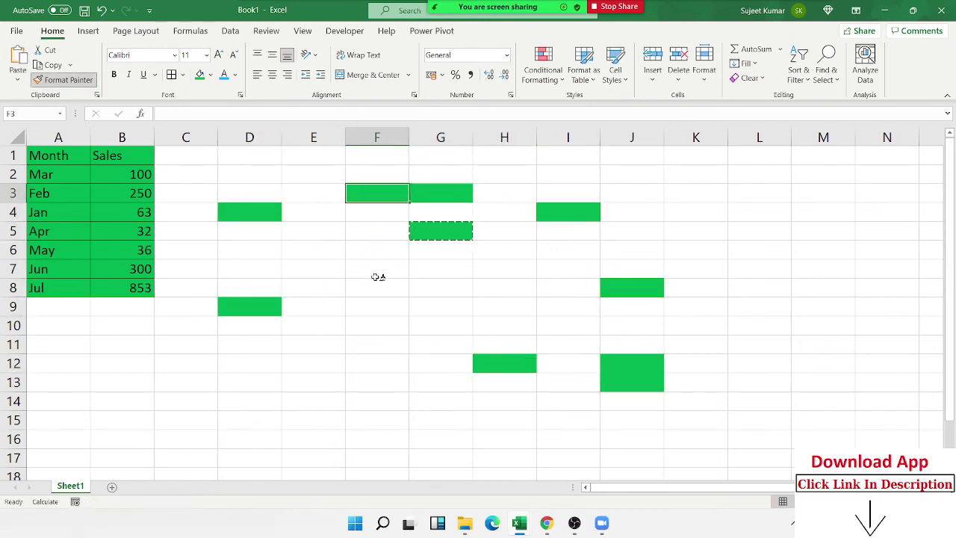
{"action": "left_click", "coordinate": [375, 288]}
{"action": "left_click_drag", "start_coordinate": [441, 325], "coordinate": [441, 344]}
{"action": "left_click_drag", "start_coordinate": [386, 382], "coordinate": [313, 383]}
{"action": "left_click", "coordinate": [186, 383]}
{"action": "left_click_drag", "start_coordinate": [186, 306], "coordinate": [186, 325]}
{"action": "left_click", "coordinate": [185, 269]}
{"action": "left_click", "coordinate": [314, 250]}
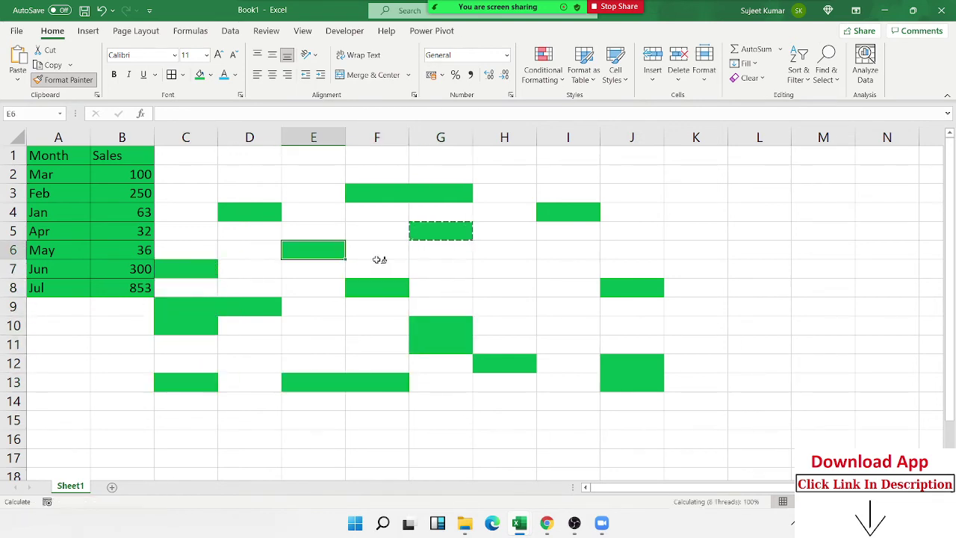
{"action": "left_click_drag", "start_coordinate": [377, 269], "coordinate": [441, 269]}
{"action": "left_click", "coordinate": [377, 325]}
{"action": "left_click_drag", "start_coordinate": [587, 346], "coordinate": [568, 343]}
{"action": "left_click", "coordinate": [568, 306]}
{"action": "left_click", "coordinate": [568, 269]}
{"action": "left_click_drag", "start_coordinate": [567, 250], "coordinate": [695, 251]}
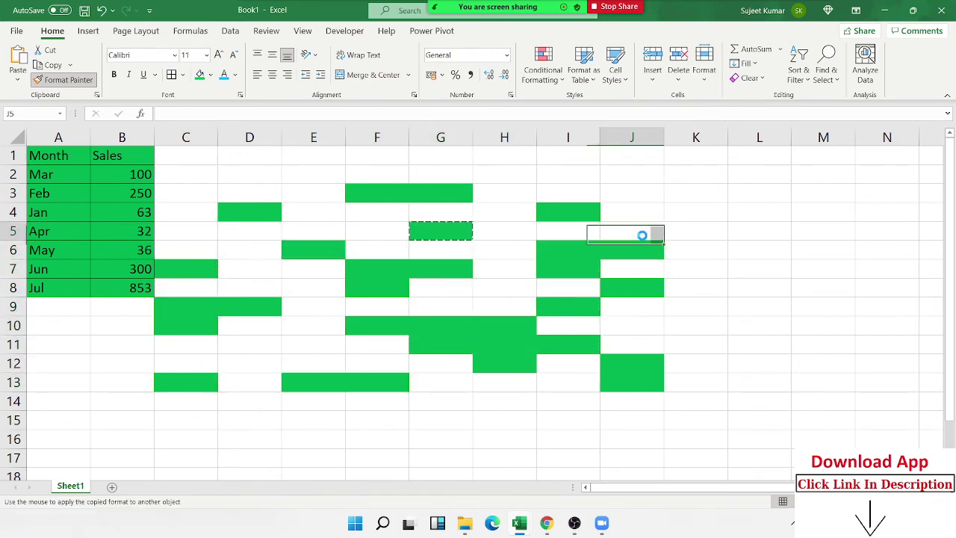
{"action": "left_click", "coordinate": [631, 231]}
{"action": "left_click_drag", "start_coordinate": [759, 287], "coordinate": [759, 307]}
{"action": "left_click", "coordinate": [763, 369]}
{"action": "mouse_move", "coordinate": [464, 523]}
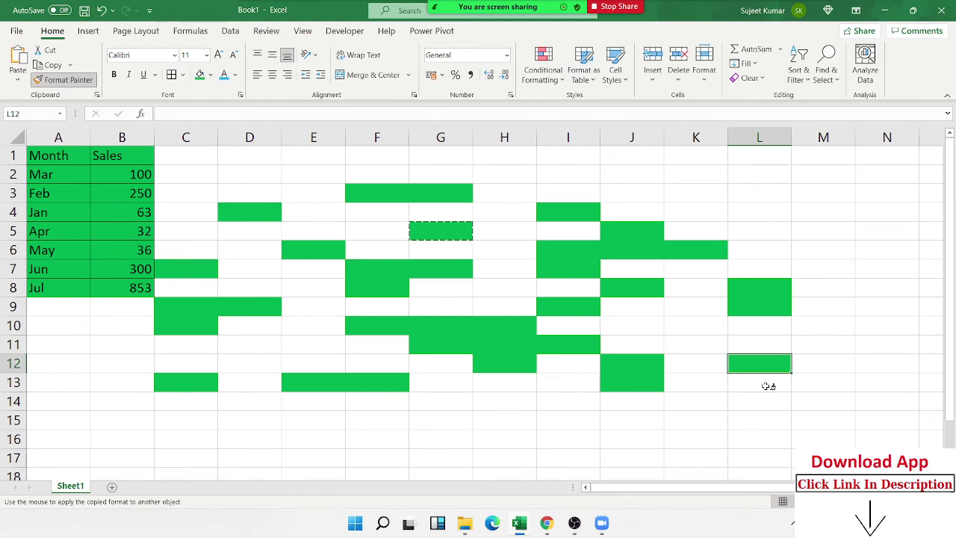
{"action": "left_click", "coordinate": [766, 382]}
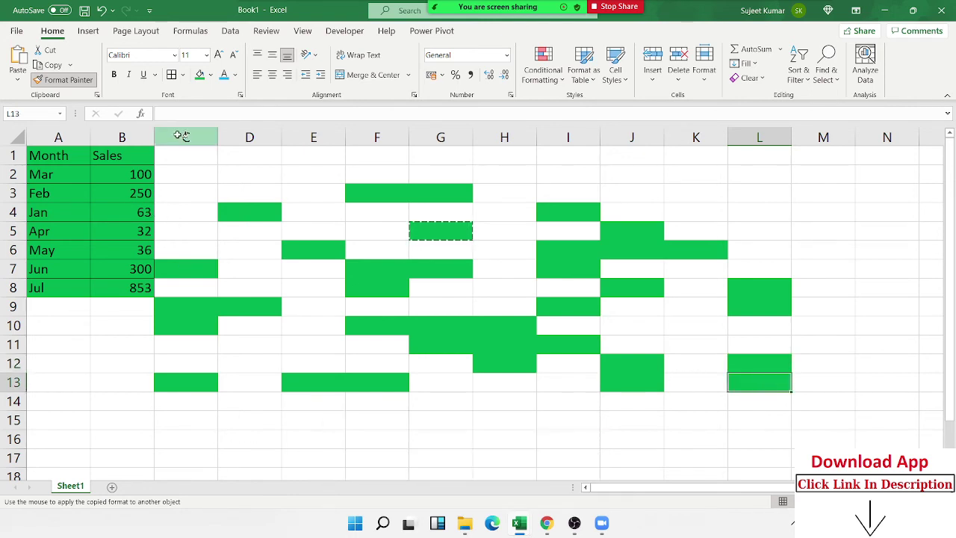
{"action": "key", "text": "Escape"}
{"action": "key", "text": "F2"}
{"action": "left_click", "coordinate": [228, 204]}
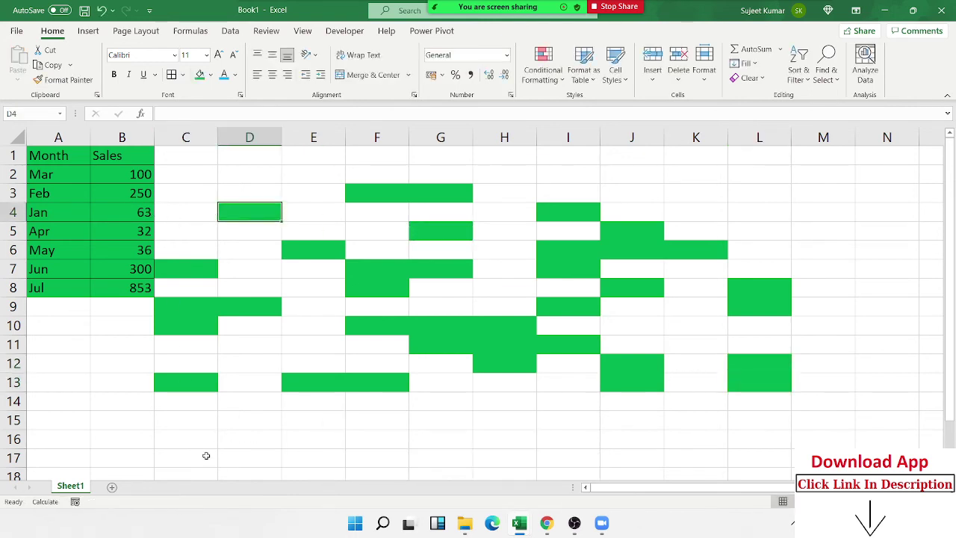
Step: In a new workbook, add a Month header with Jan autofilled down to row 14
{"action": "key", "text": "ctrl+n"}
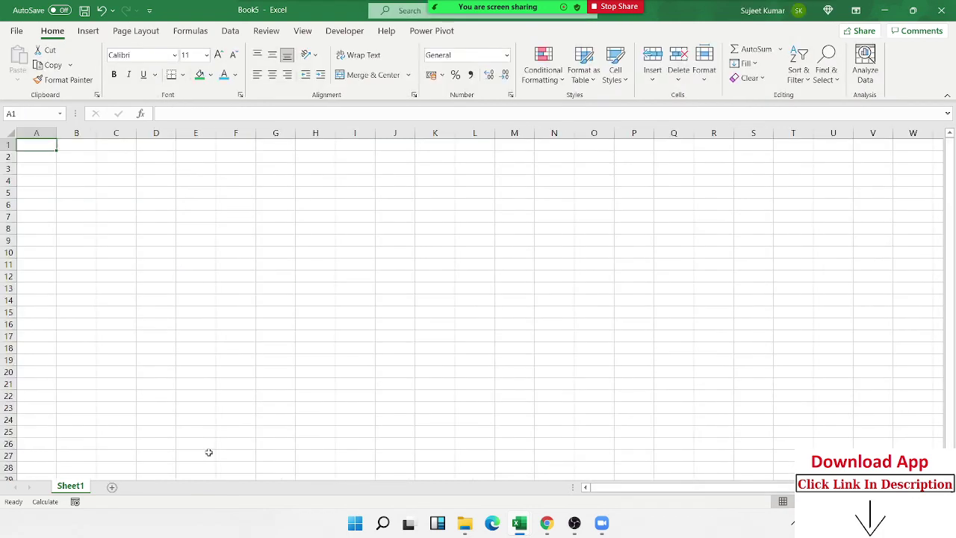
{"action": "type", "text": "Mont"}
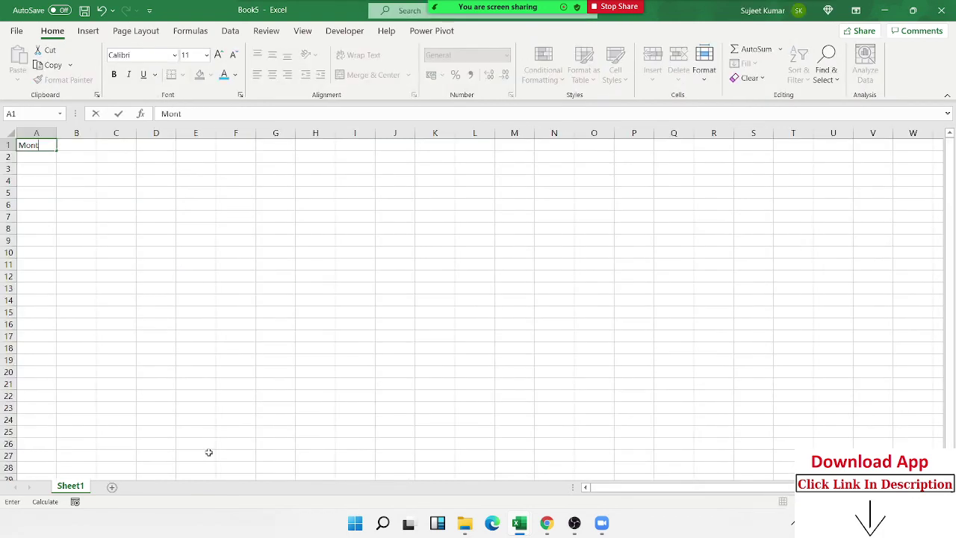
{"action": "type", "text": "h"}
{"action": "key", "text": "Return"}
{"action": "type", "text": "Jan"}
{"action": "key", "text": "Return"}
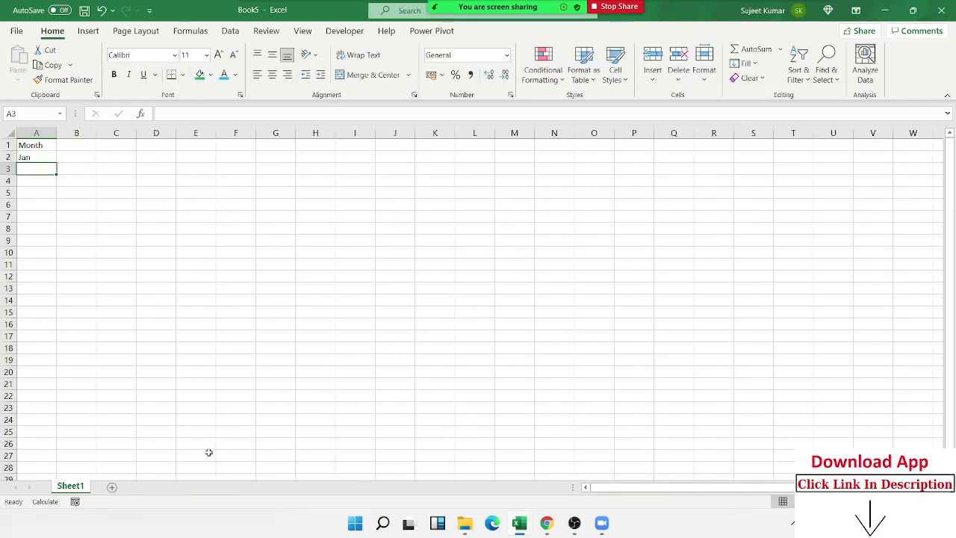
{"action": "left_click", "coordinate": [43, 157]}
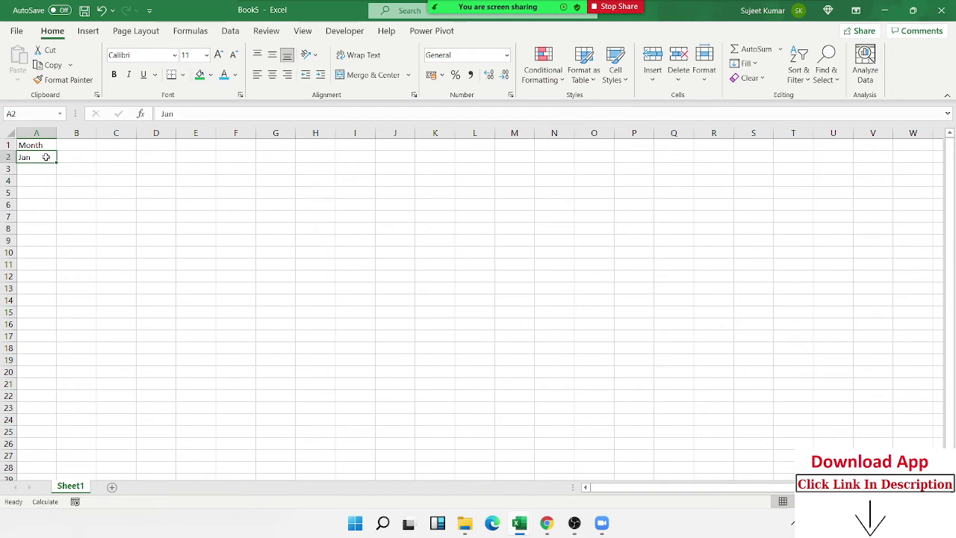
{"action": "left_click_drag", "start_coordinate": [55, 163], "coordinate": [56, 301]}
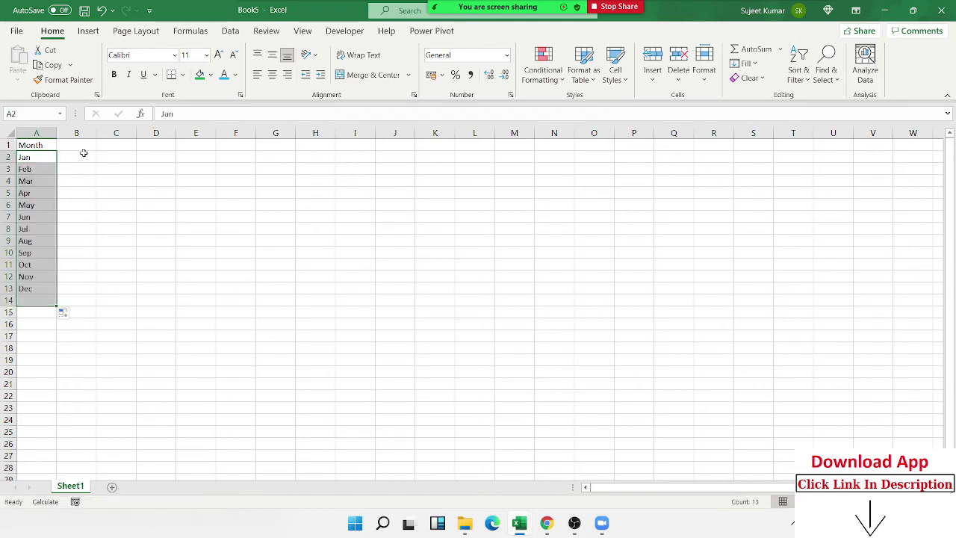
Step: Add a Sales column filled with =RANDBETWEEN(10,90) in B2:B14, then select the table
{"action": "left_click", "coordinate": [77, 149]}
{"action": "type", "text": "SAles"}
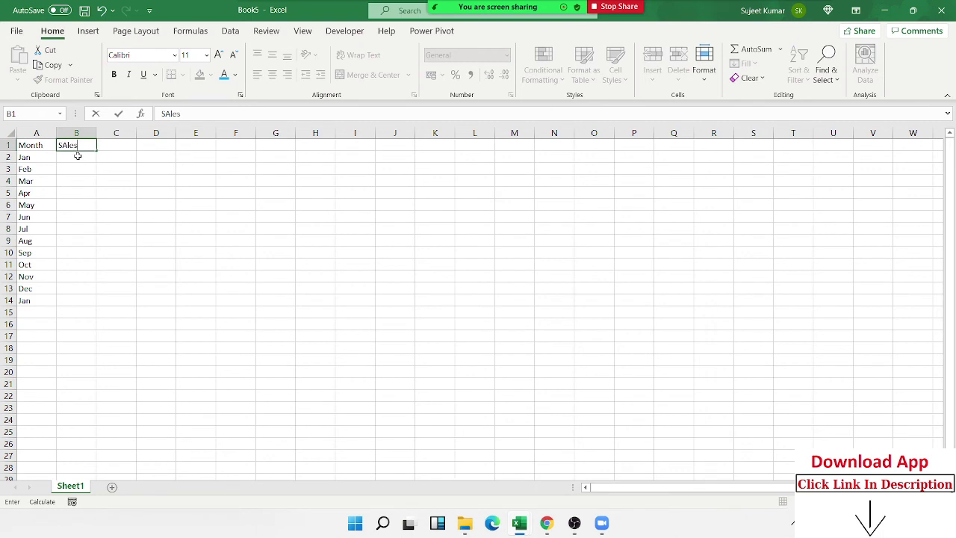
{"action": "key", "text": "Return"}
{"action": "type", "text": "=ra"}
{"action": "key", "text": "Down"}
{"action": "key", "text": "Down"}
{"action": "key", "text": "Down"}
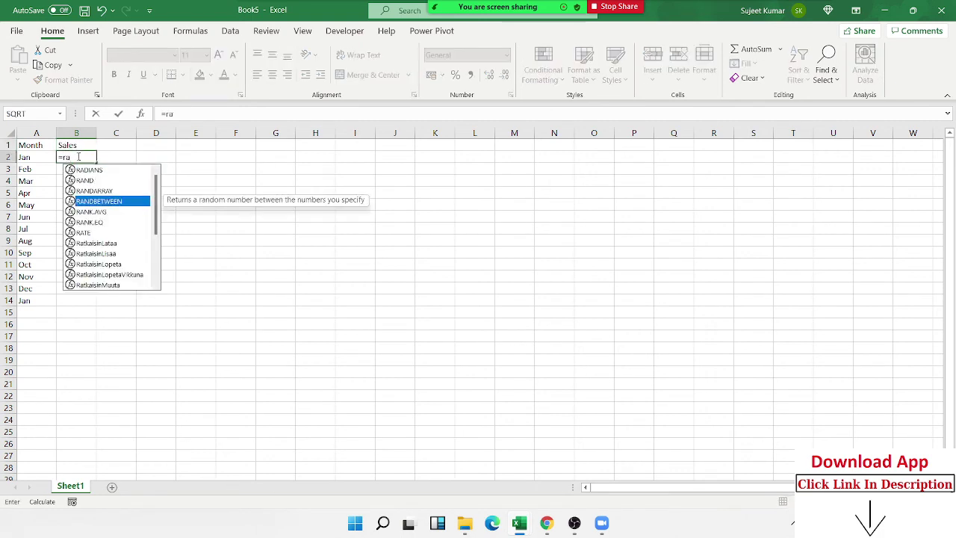
{"action": "key", "text": "Tab"}
{"action": "type", "text": ","}
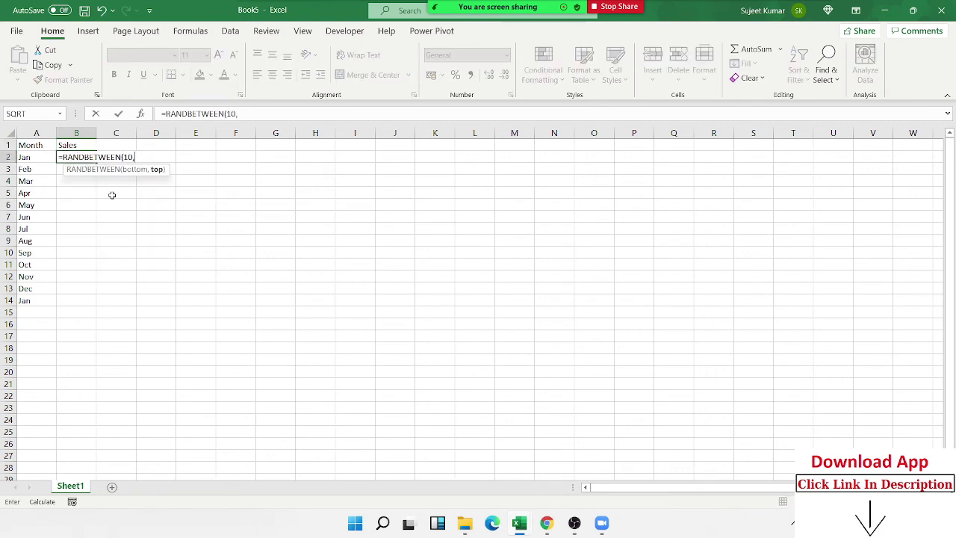
{"action": "type", "text": "0"}
{"action": "key", "text": "Return"}
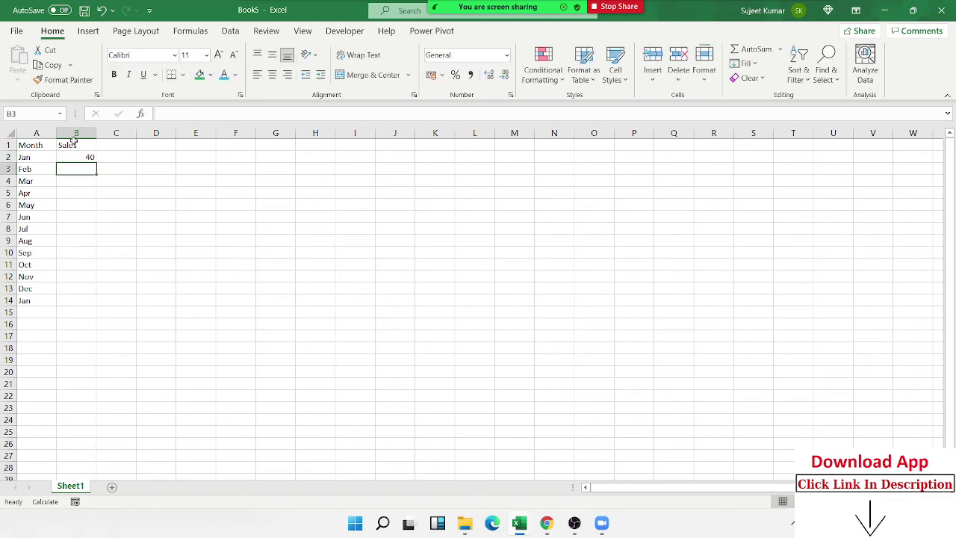
{"action": "left_click_drag", "start_coordinate": [72, 152], "coordinate": [83, 299]}
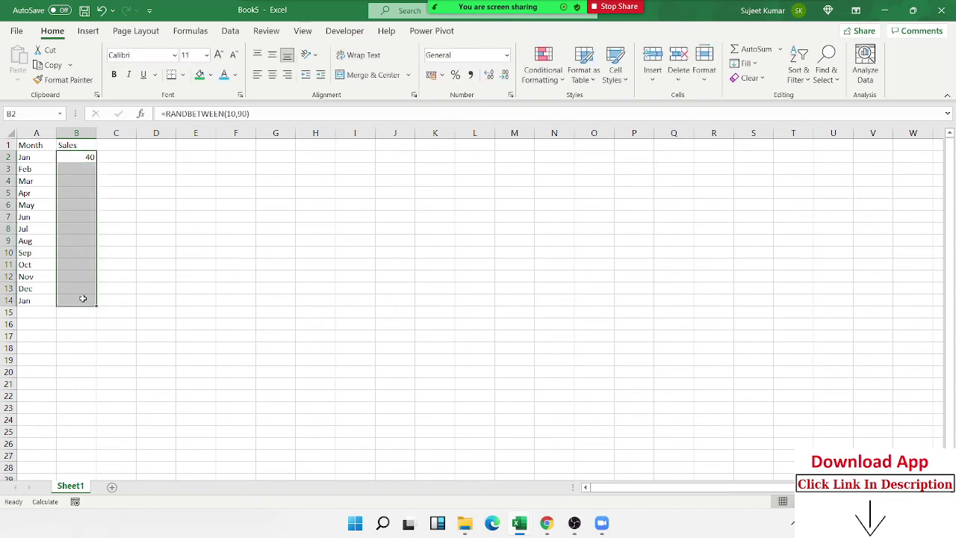
{"action": "key", "text": "ctrl+d"}
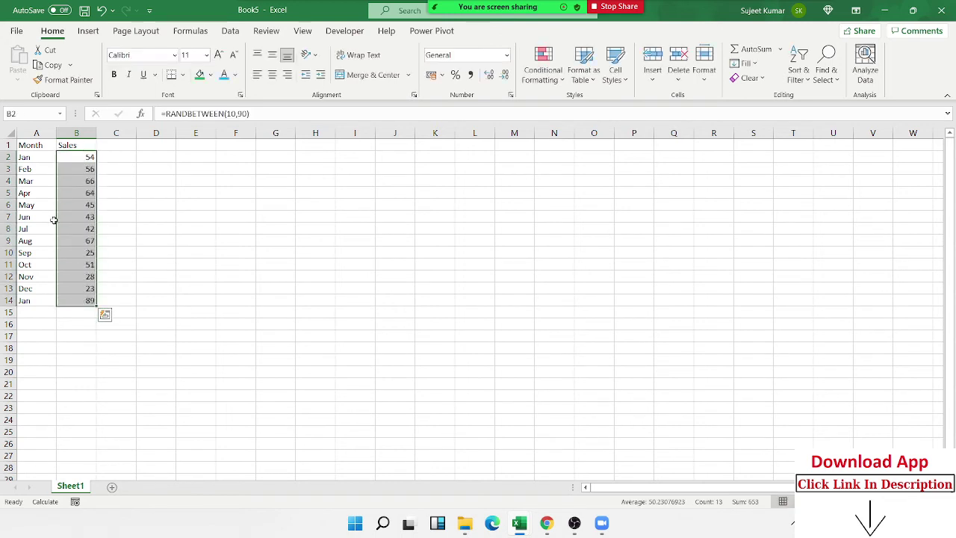
{"action": "mouse_move", "coordinate": [30, 148]}
{"action": "left_mouse_down"}
{"action": "mouse_move", "coordinate": [89, 270]}
{"action": "mouse_move", "coordinate": [92, 300]}
{"action": "left_mouse_up"}
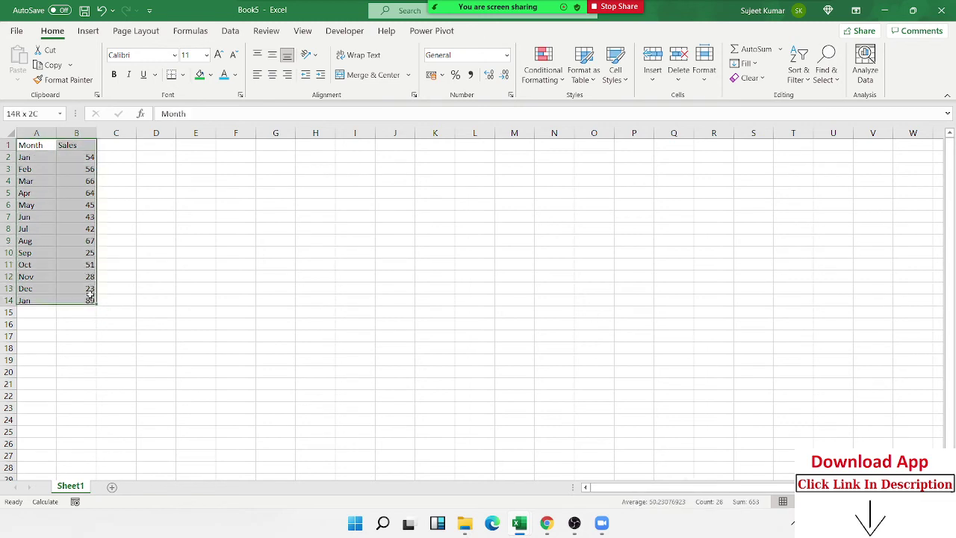
Step: Copy the A1:B14 table and paste it onto new sheets Sheet2 through Sheet5
{"action": "key", "text": "ctrl+c"}
{"action": "left_click", "coordinate": [113, 488]}
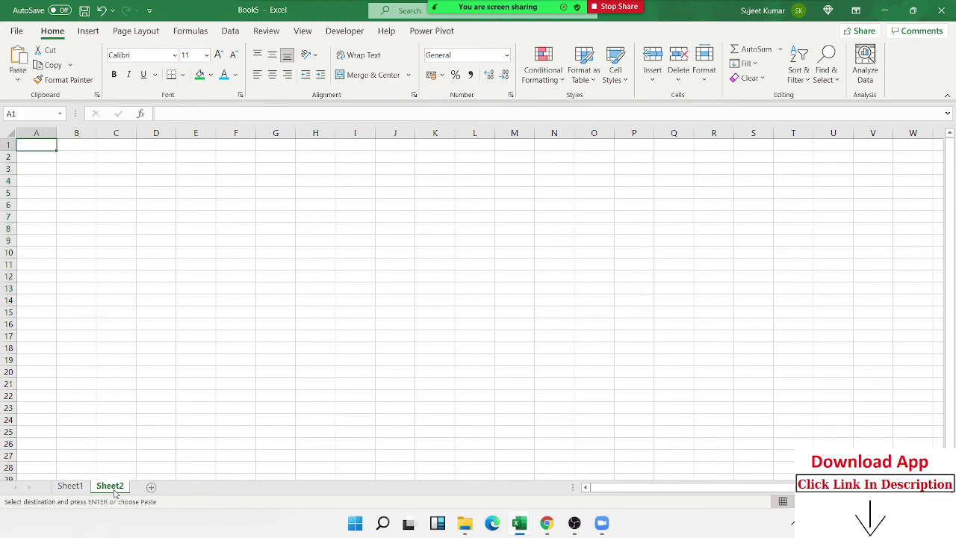
{"action": "key", "text": "ctrl+v"}
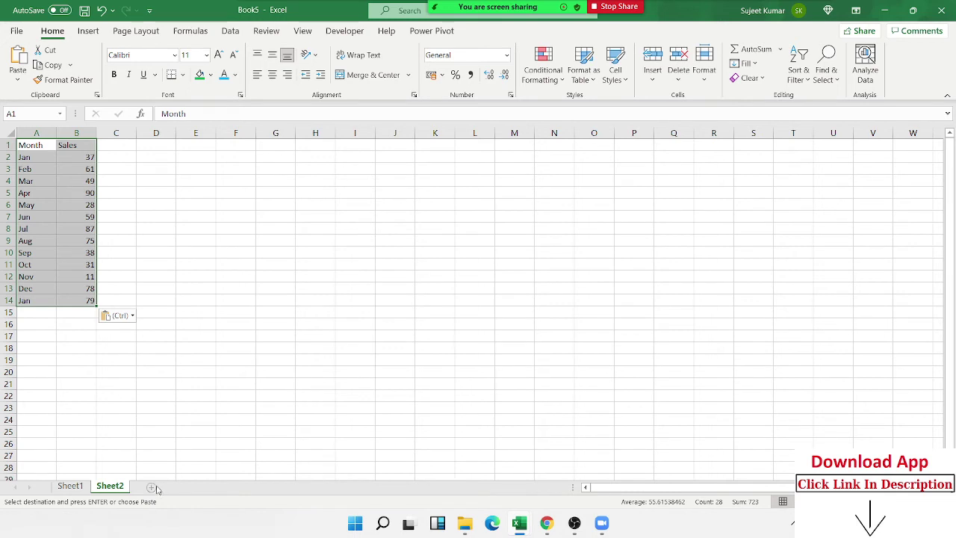
{"action": "left_click", "coordinate": [155, 487]}
{"action": "key", "text": "ctrl+v"}
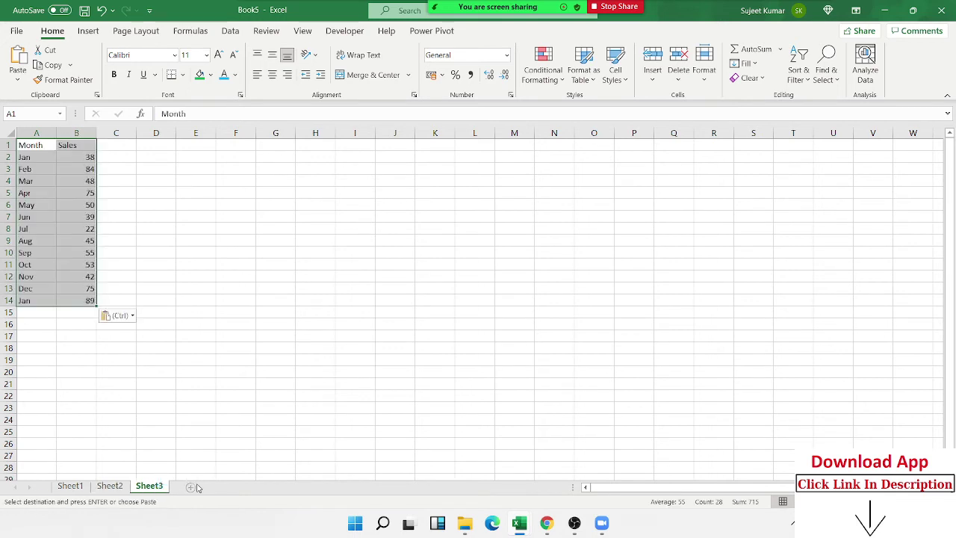
{"action": "left_click", "coordinate": [192, 488]}
{"action": "key", "text": "ctrl+v"}
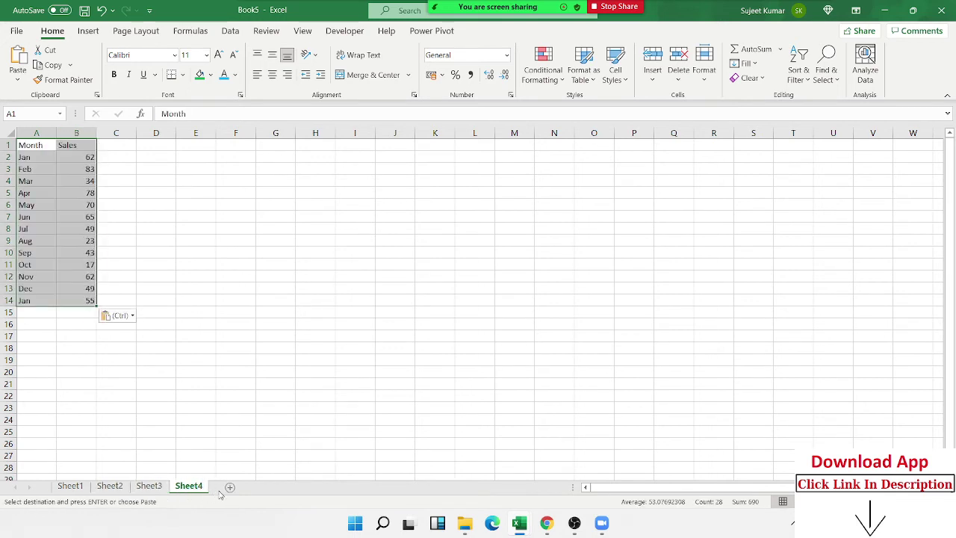
{"action": "left_click", "coordinate": [229, 488]}
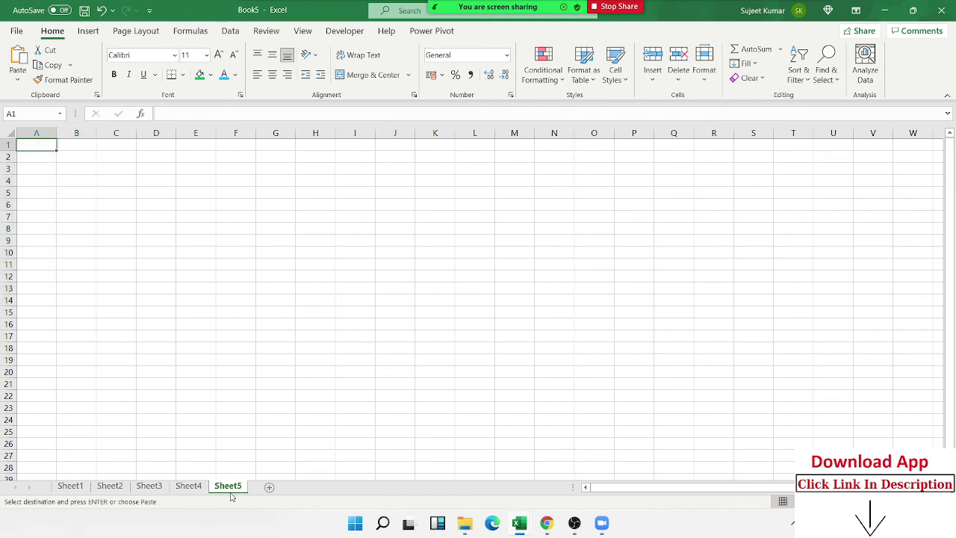
{"action": "key", "text": "ctrl+v"}
Step: Cancel the pending copy and selection, then add an empty Sheet6 at the end
{"action": "key", "text": "Escape"}
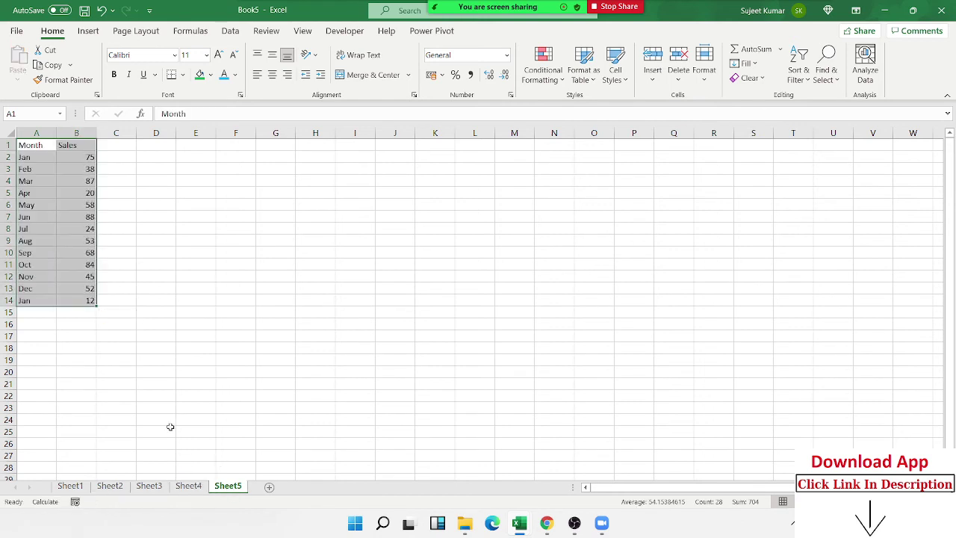
{"action": "left_click", "coordinate": [71, 486], "text": "shift"}
{"action": "key", "text": "ctrl+c"}
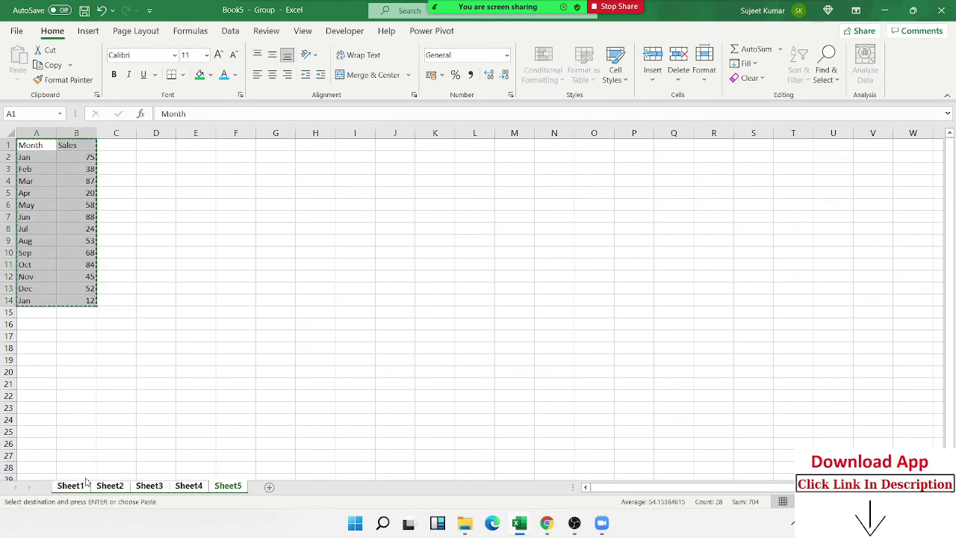
{"action": "left_click", "coordinate": [18, 78]}
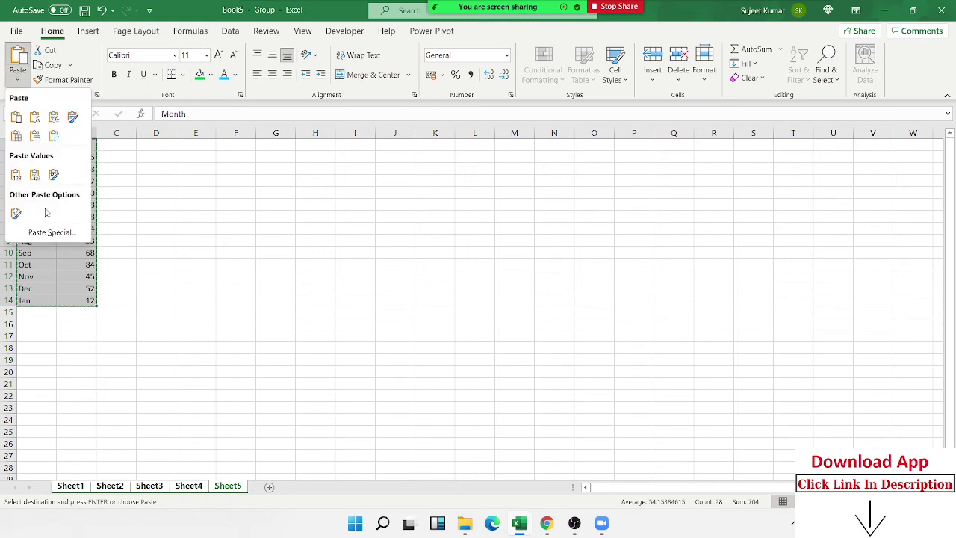
{"action": "left_click", "coordinate": [16, 175]}
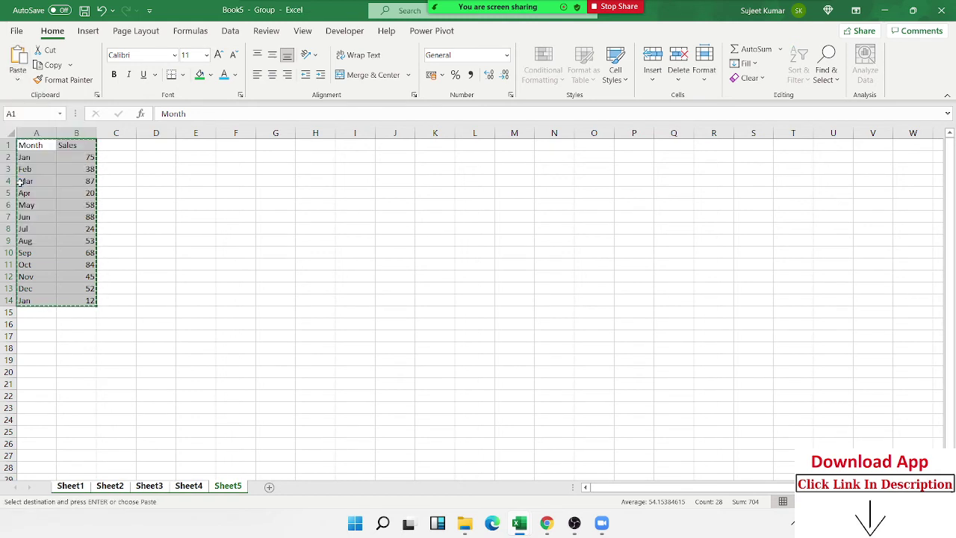
{"action": "left_click", "coordinate": [25, 182]}
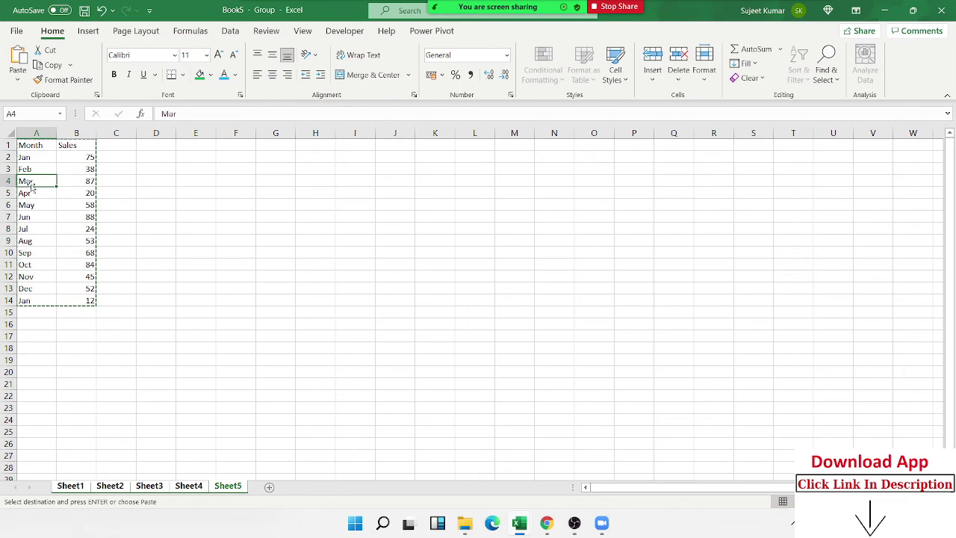
{"action": "key", "text": "Escape"}
{"action": "left_click", "coordinate": [178, 299]}
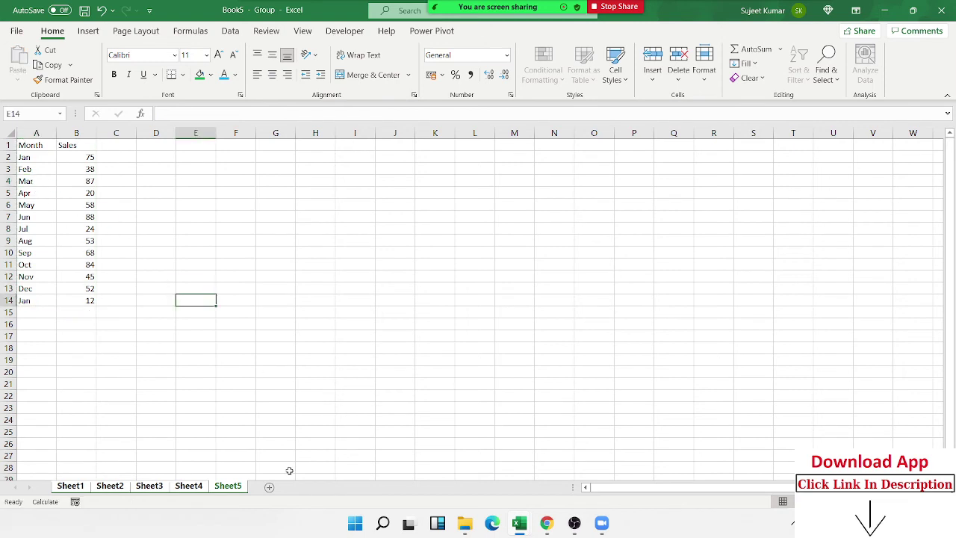
{"action": "left_click", "coordinate": [270, 487]}
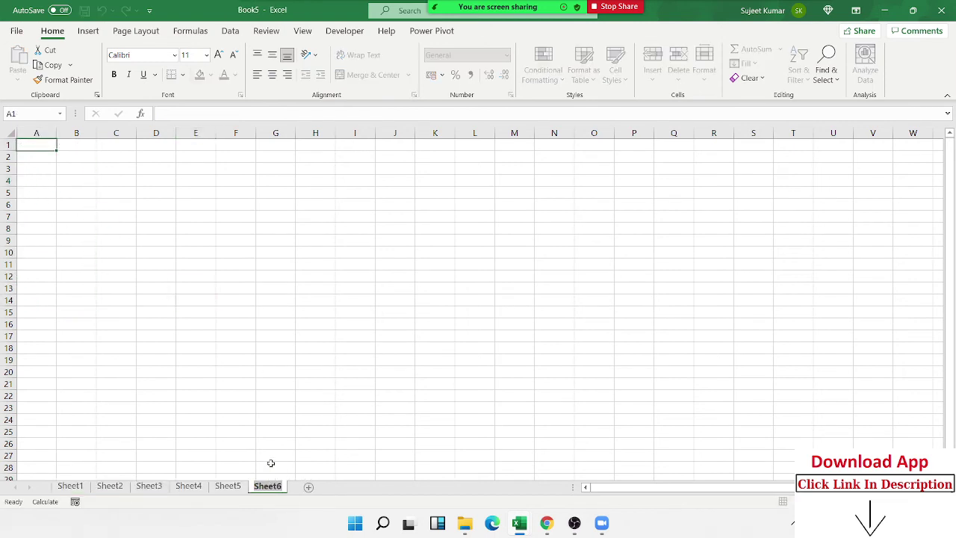
Step: Rename Sheet6 to Data, checking the tables on Sheet1 and Sheet2 before returning to Data
{"action": "type", "text": "Data"}
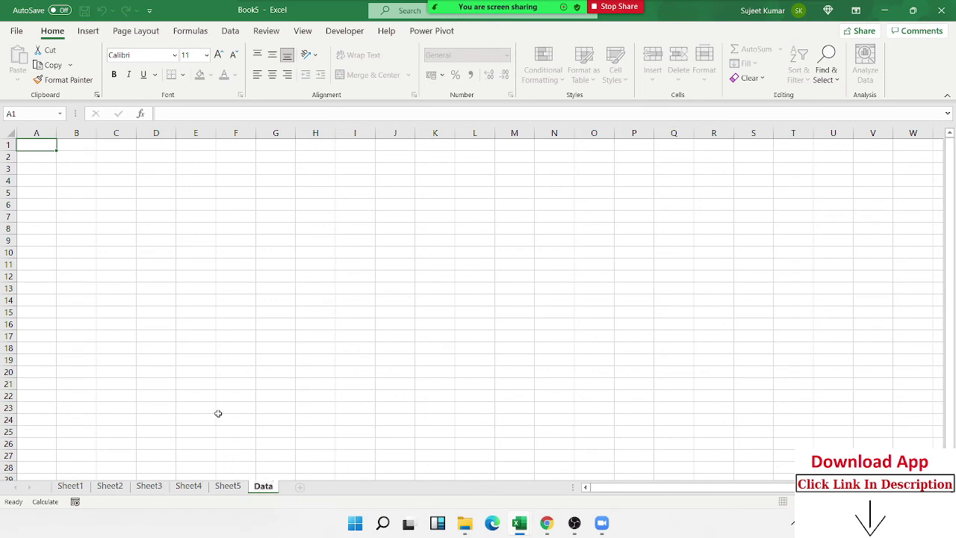
{"action": "left_click", "coordinate": [219, 409]}
{"action": "left_click", "coordinate": [73, 486]}
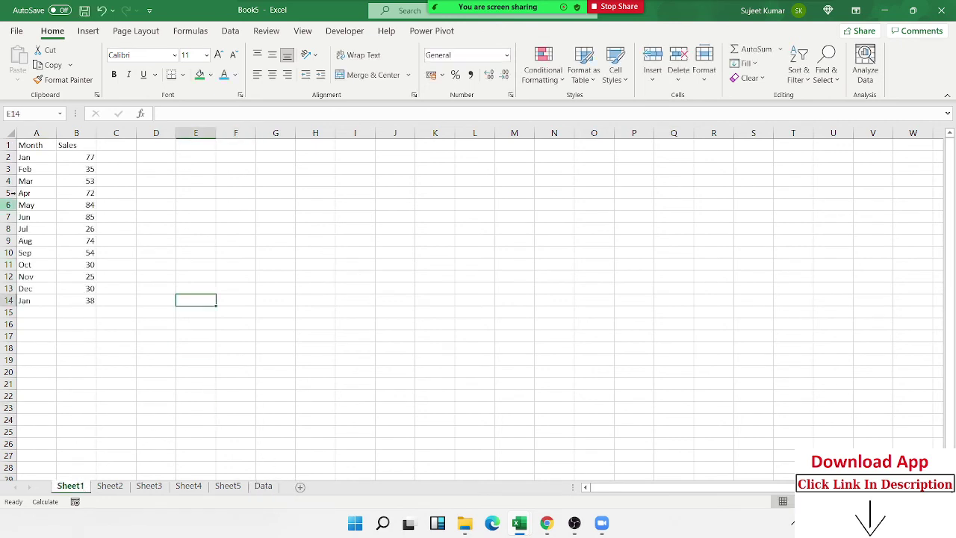
{"action": "left_click", "coordinate": [263, 486]}
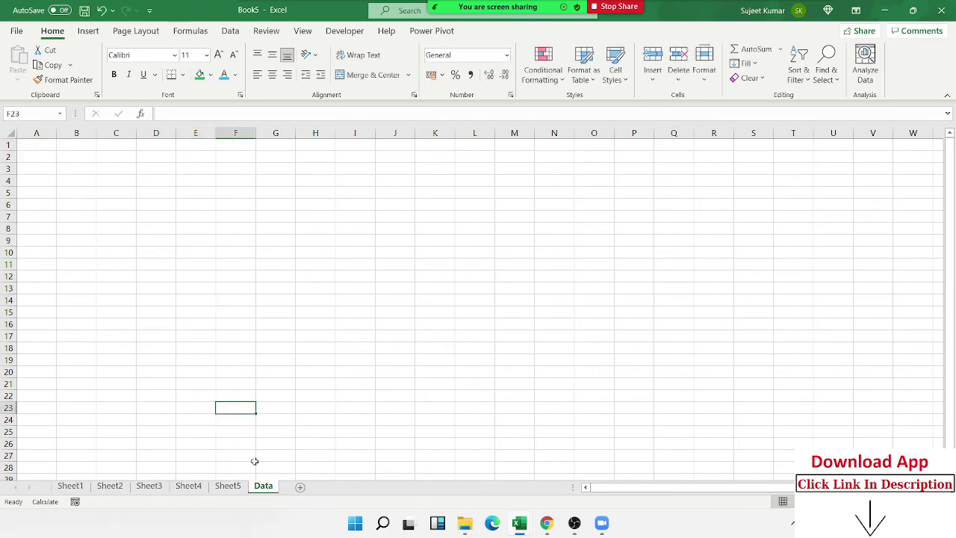
{"action": "left_click", "coordinate": [24, 148]}
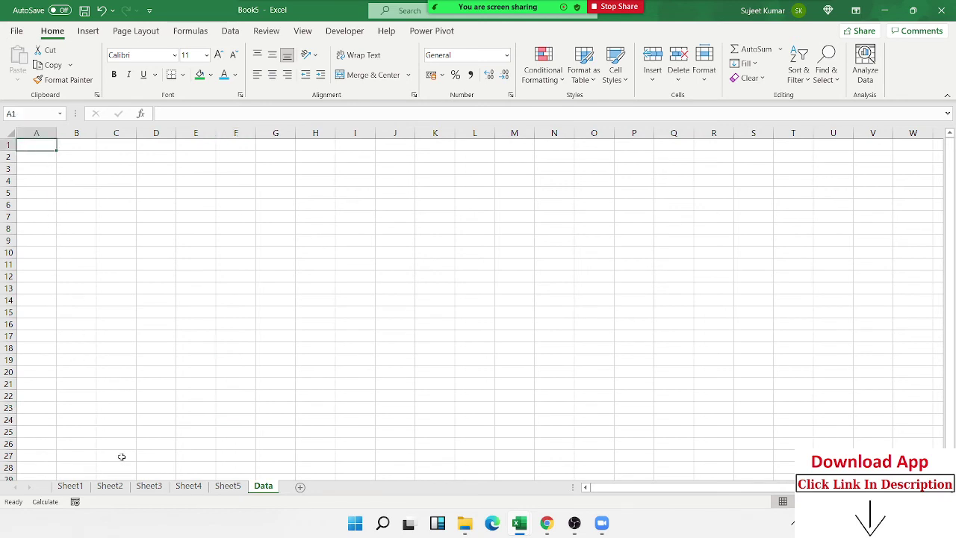
{"action": "left_click", "coordinate": [112, 486]}
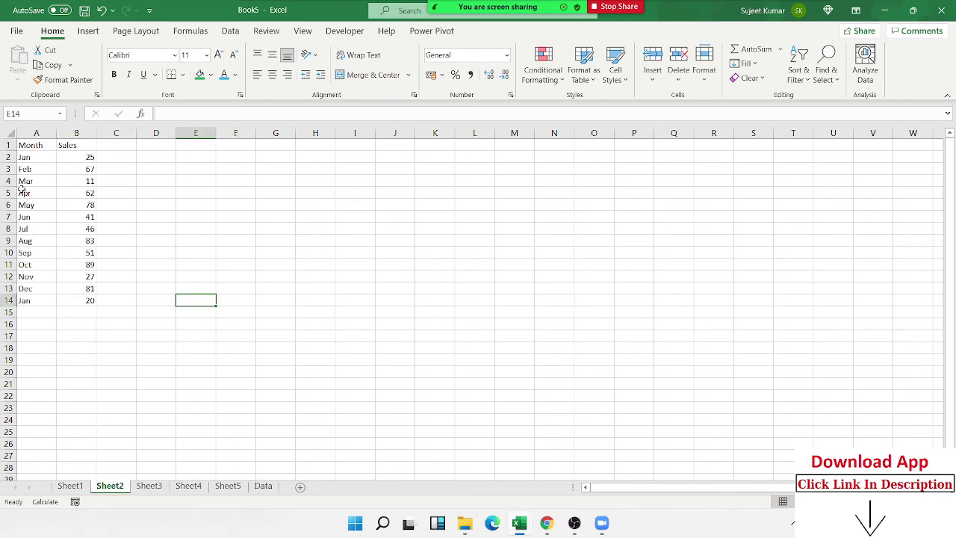
{"action": "left_click", "coordinate": [261, 487]}
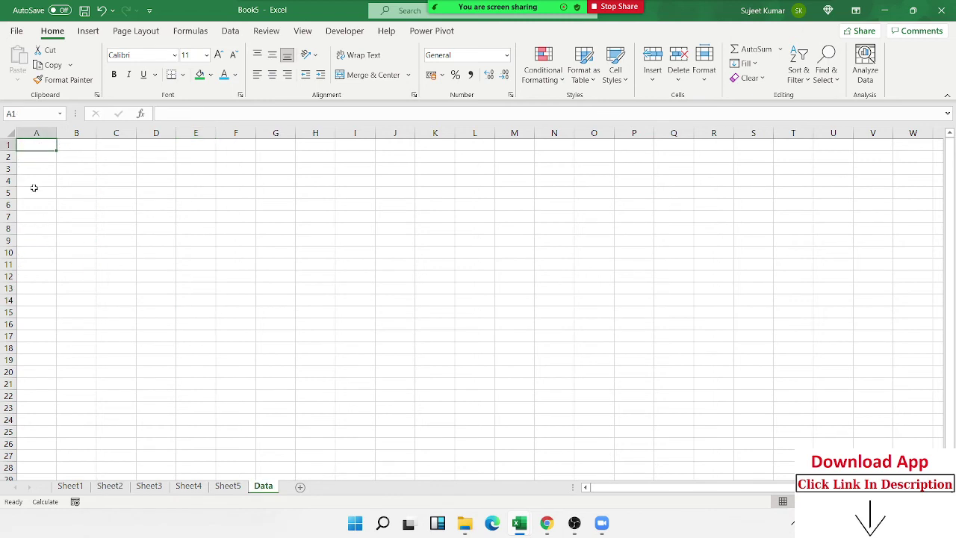
{"action": "left_click", "coordinate": [34, 311]}
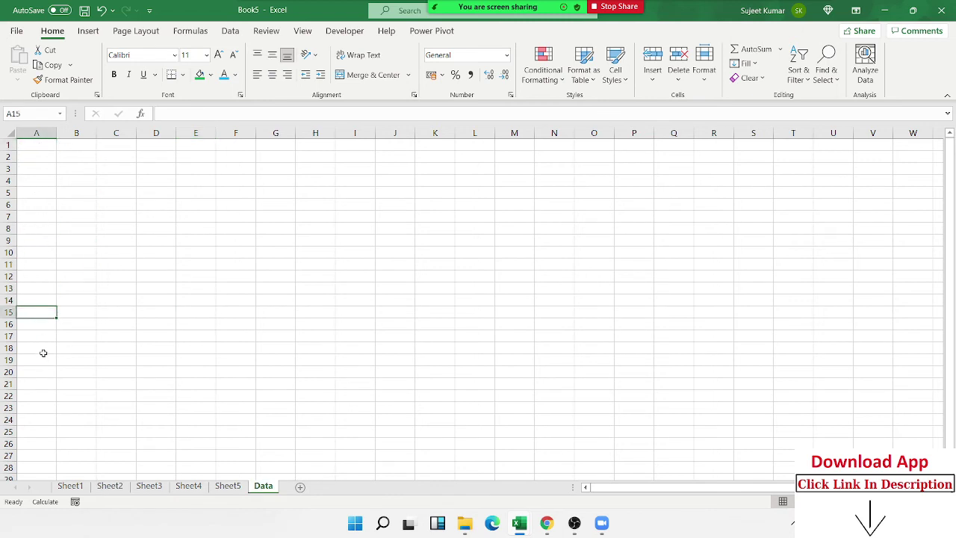
Step: Go to Sheet1 to view its Month/Sales table
{"action": "left_click", "coordinate": [87, 487]}
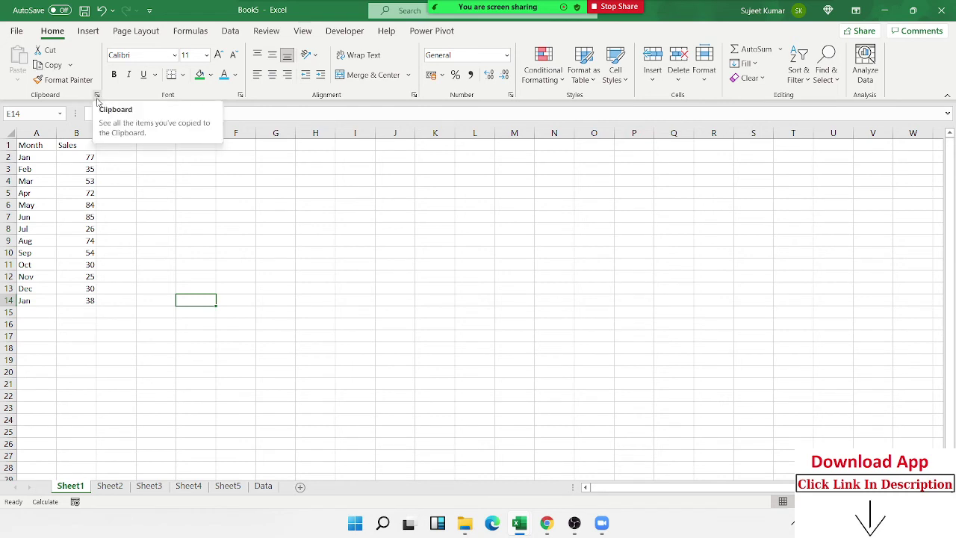
Step: Show the Office Clipboard pane and copy the Month/Sales tables from Sheet1 and Sheet2
{"action": "left_click", "coordinate": [97, 95]}
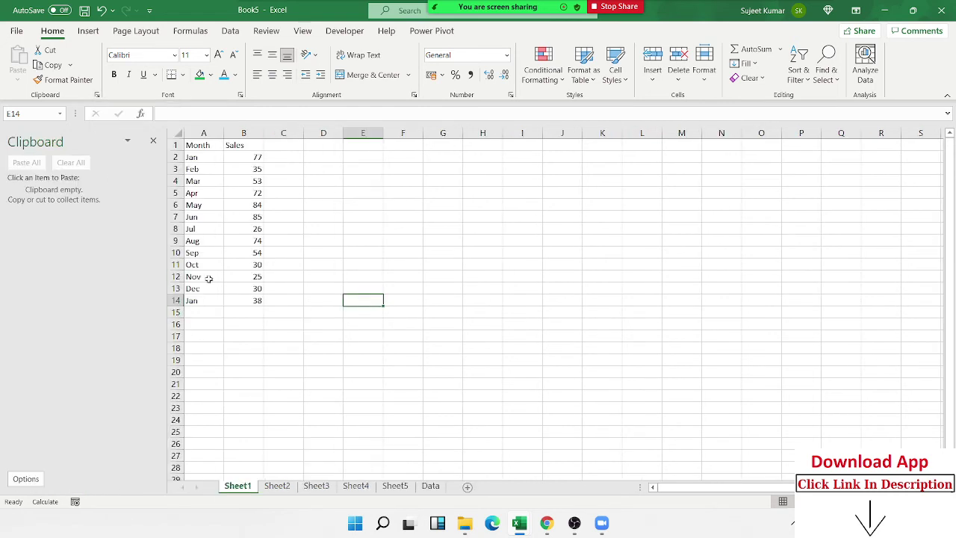
{"action": "left_click_drag", "start_coordinate": [197, 145], "coordinate": [242, 305]}
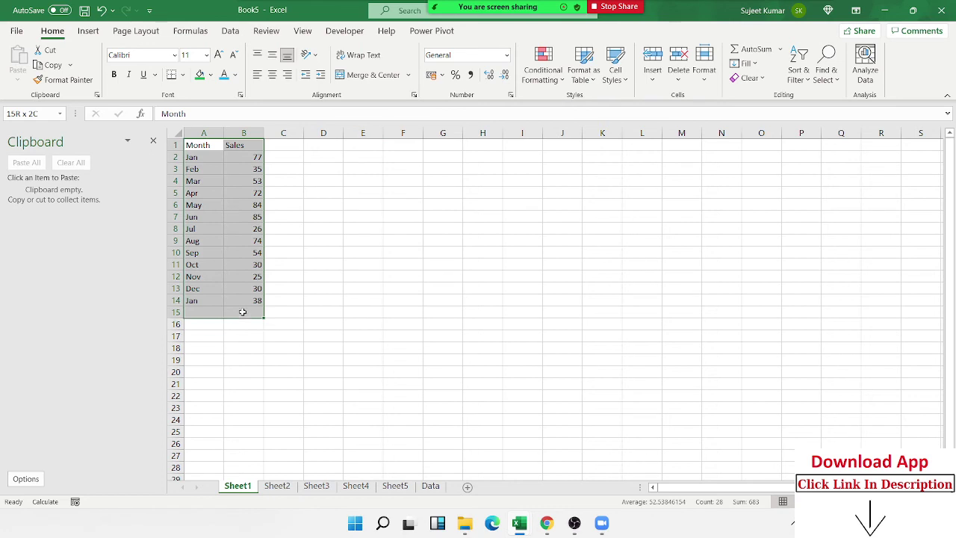
{"action": "key", "text": "ctrl+c"}
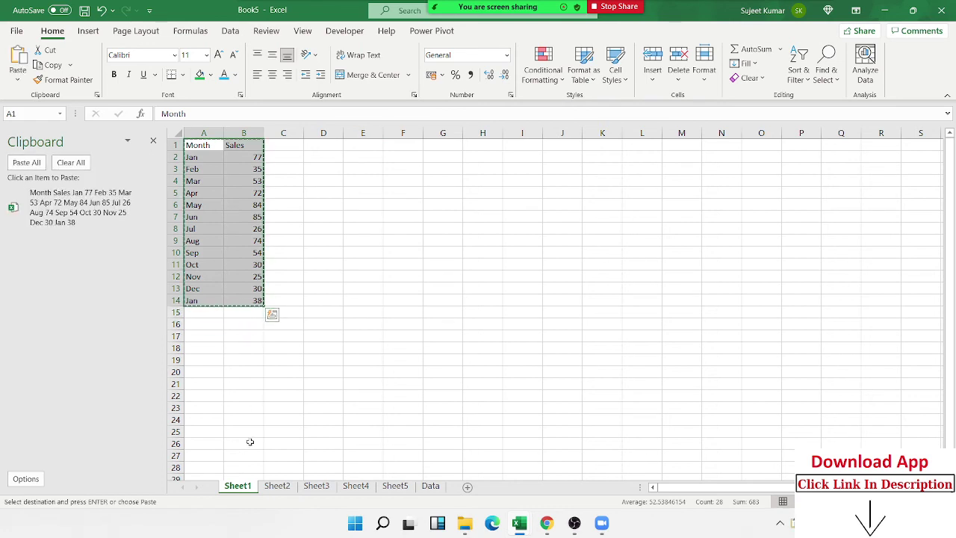
{"action": "left_click", "coordinate": [274, 486]}
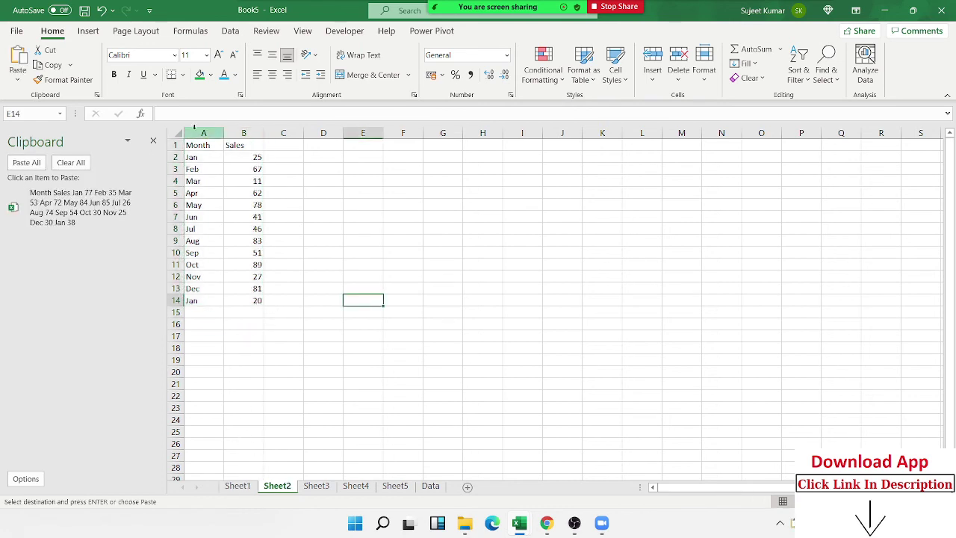
{"action": "left_click_drag", "start_coordinate": [201, 145], "coordinate": [247, 298]}
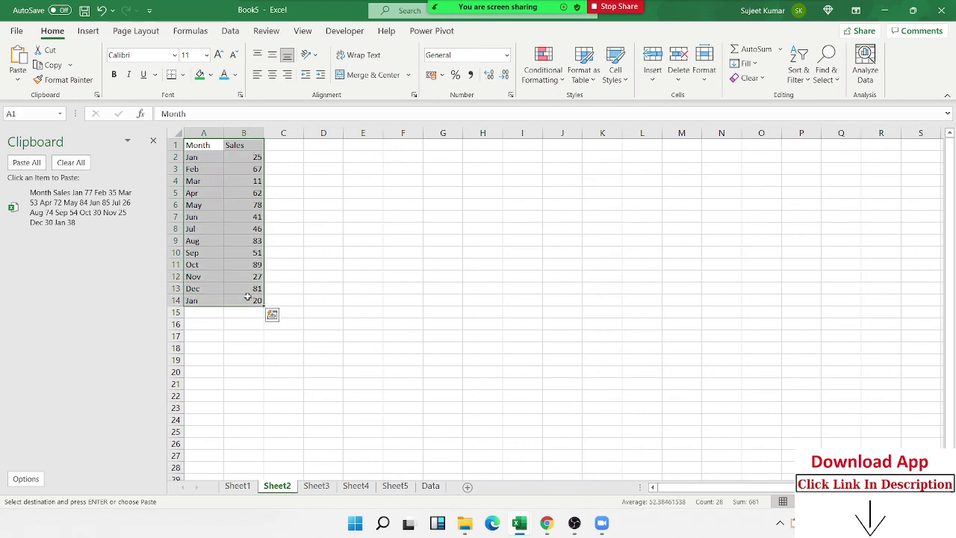
{"action": "key", "text": "ctrl+c"}
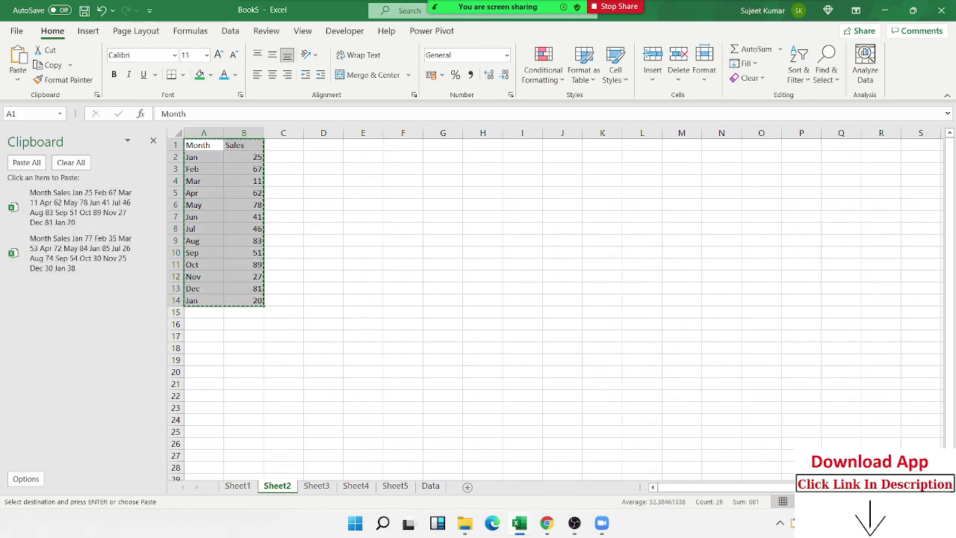
Step: Copy the Month/Sales tables from Sheet3, Sheet4 and Sheet5 into the Office Clipboard
{"action": "left_click", "coordinate": [316, 485]}
{"action": "left_click_drag", "start_coordinate": [198, 145], "coordinate": [250, 302]}
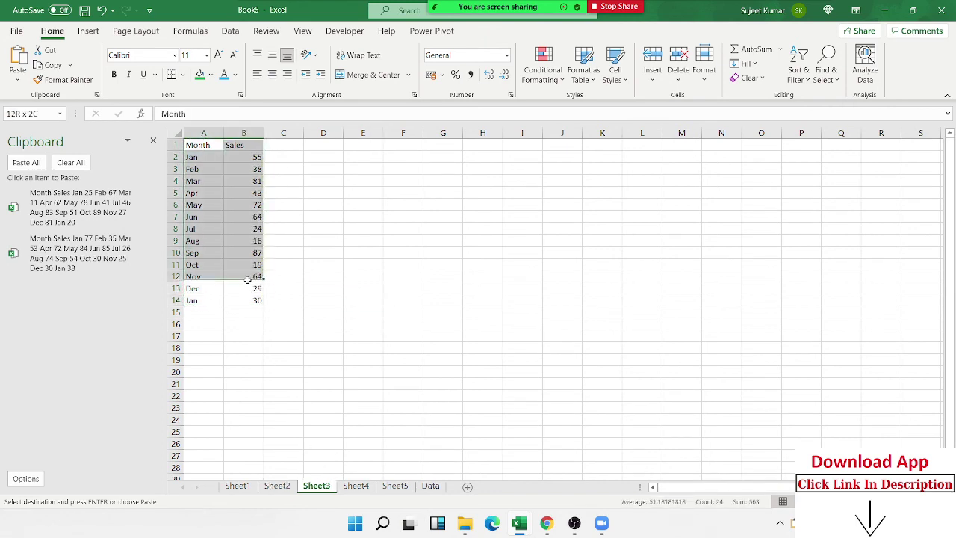
{"action": "key", "text": "ctrl+c"}
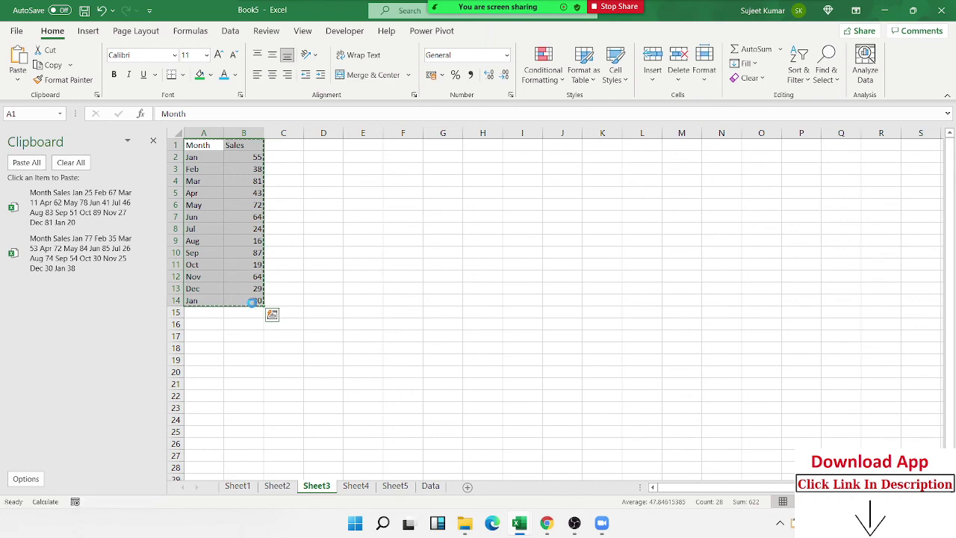
{"action": "left_click", "coordinate": [351, 487]}
{"action": "left_click_drag", "start_coordinate": [209, 145], "coordinate": [244, 297]}
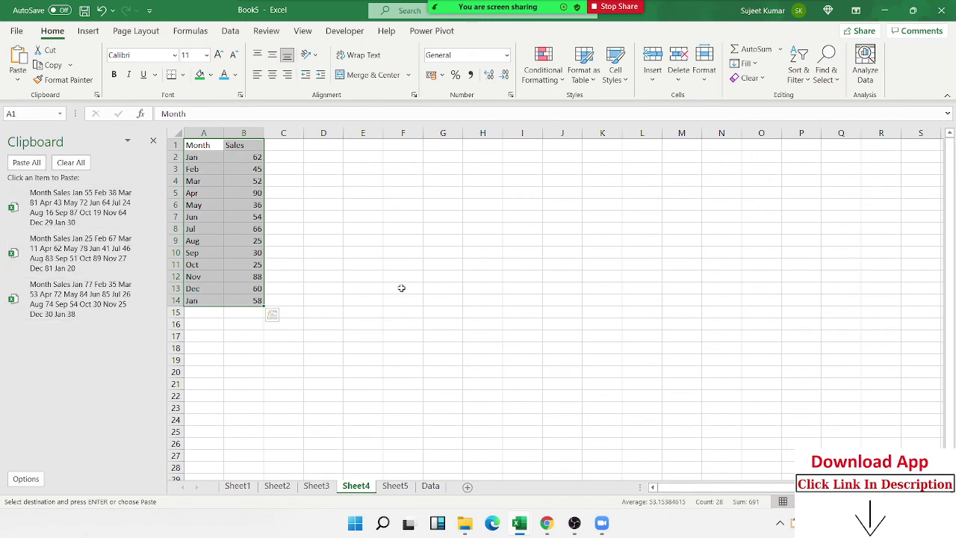
{"action": "left_click", "coordinate": [396, 486]}
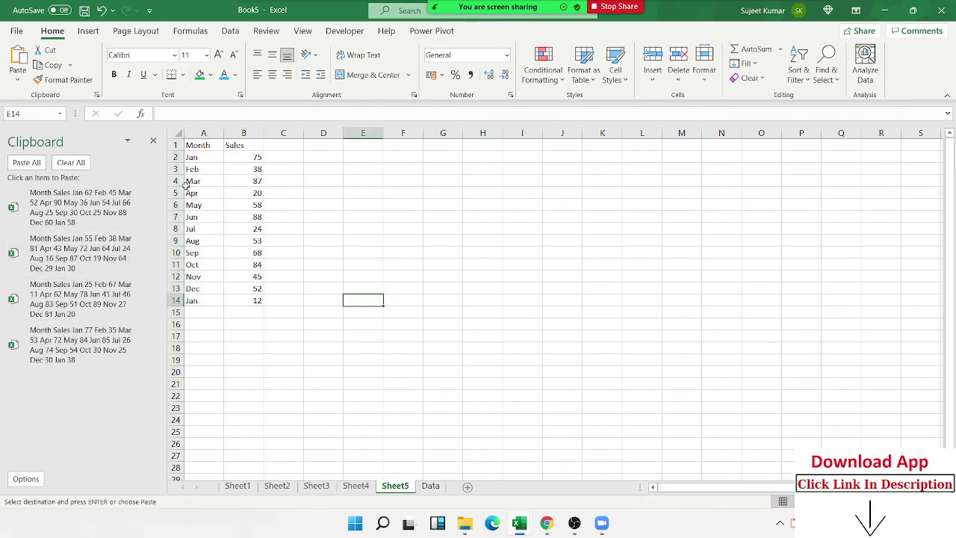
{"action": "left_click_drag", "start_coordinate": [198, 147], "coordinate": [248, 300]}
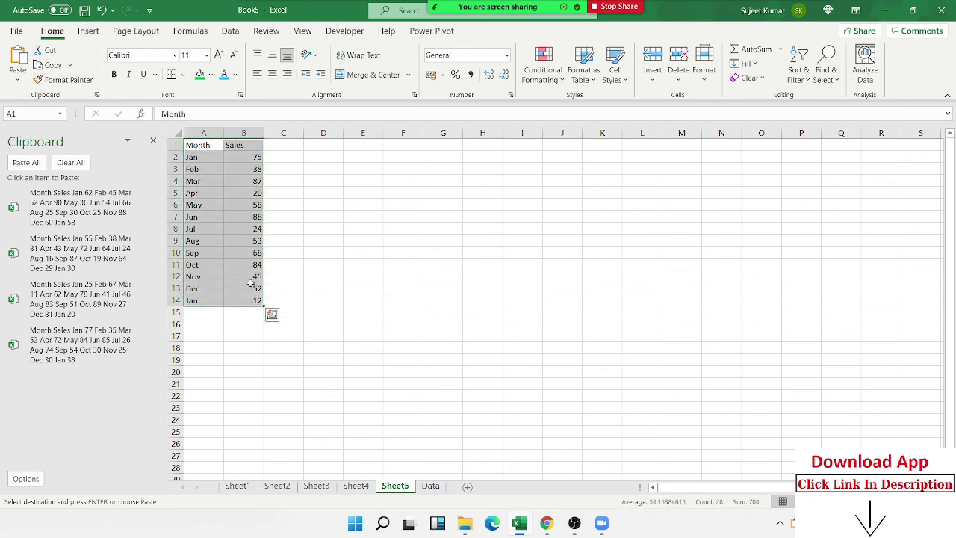
{"action": "key", "text": "ctrl+c"}
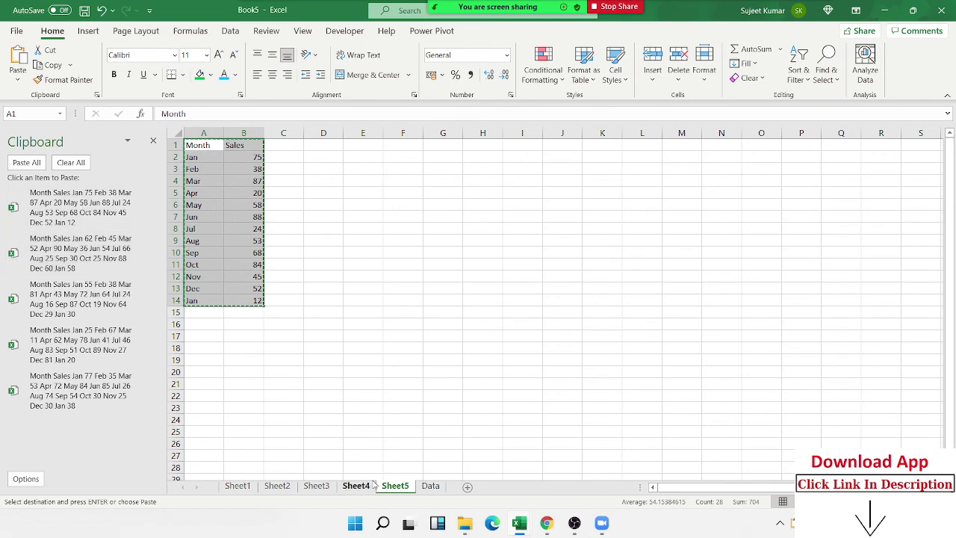
Step: Stack all five tables on the Data sheet, clear the Office Clipboard, then bring up Chrome's Gmail
{"action": "left_click", "coordinate": [431, 487]}
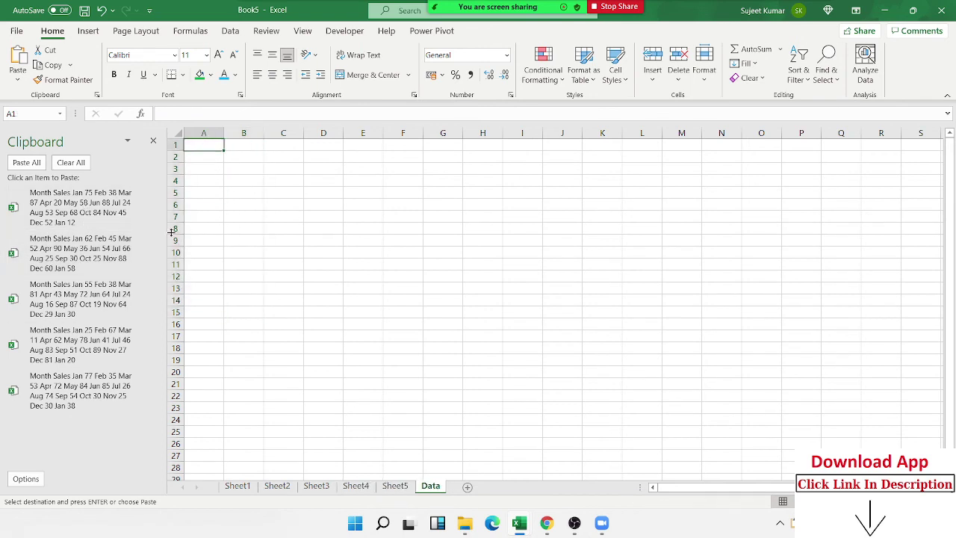
{"action": "left_click", "coordinate": [33, 163]}
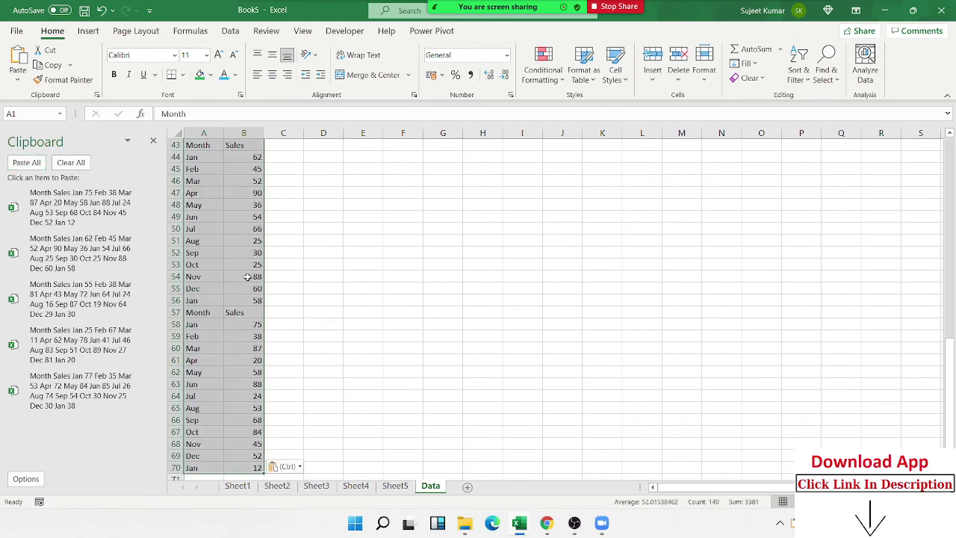
{"action": "scroll", "coordinate": [247, 277], "scroll_direction": "down", "scroll_amount": 5}
{"action": "scroll", "coordinate": [247, 277], "scroll_direction": "up", "scroll_amount": 5}
{"action": "scroll", "coordinate": [247, 277], "scroll_direction": "up", "scroll_amount": 6}
{"action": "scroll", "coordinate": [247, 277], "scroll_direction": "up", "scroll_amount": 1}
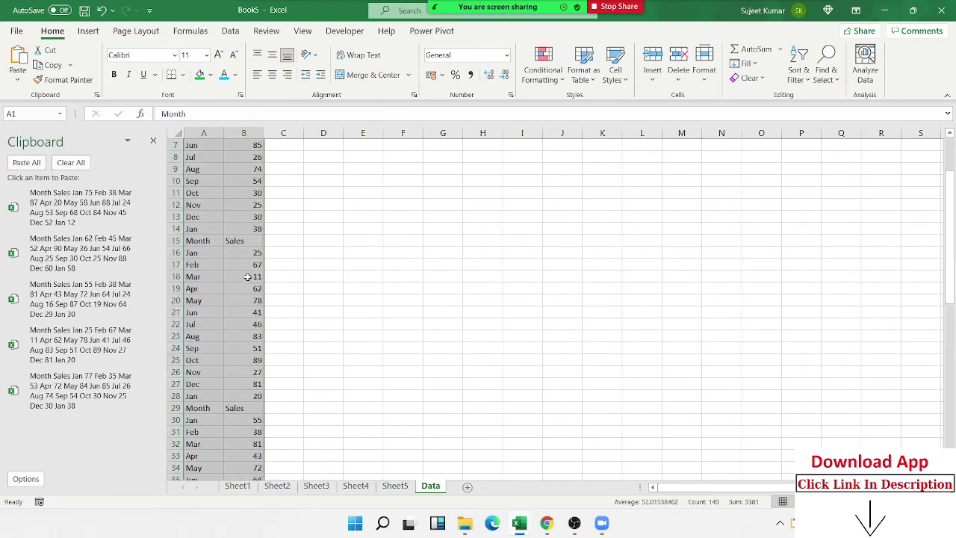
{"action": "scroll", "coordinate": [247, 277], "scroll_direction": "up", "scroll_amount": 7}
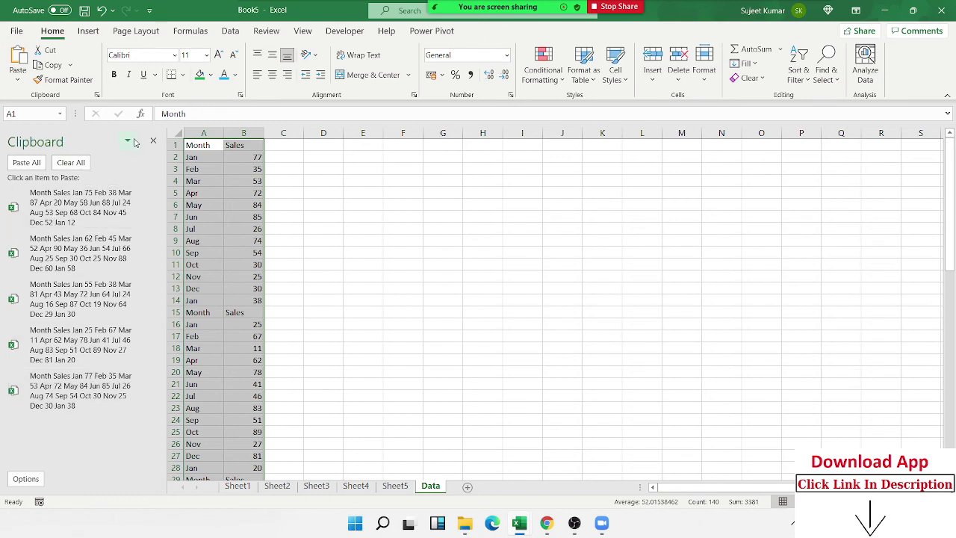
{"action": "left_click", "coordinate": [84, 167]}
{"action": "left_click", "coordinate": [546, 523]}
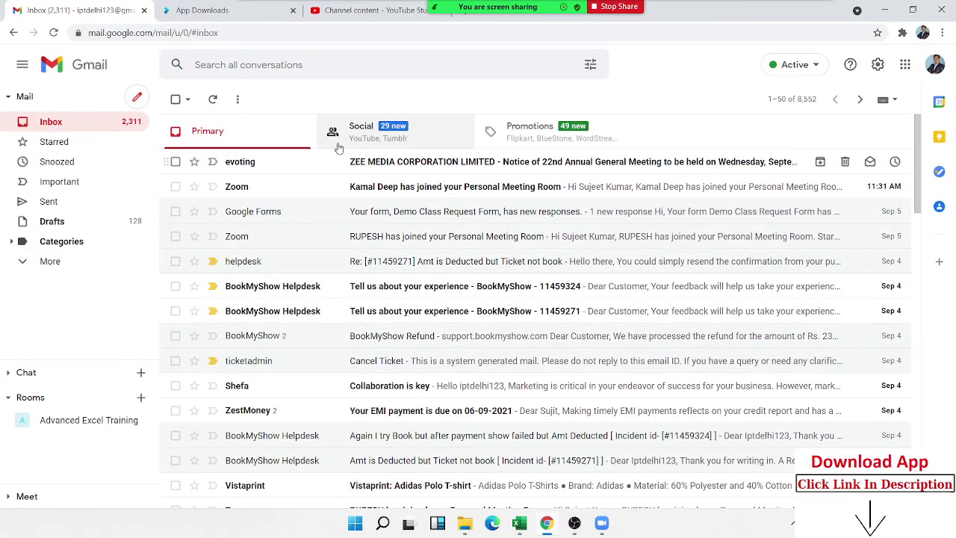
{"action": "mouse_move", "coordinate": [497, 31]}
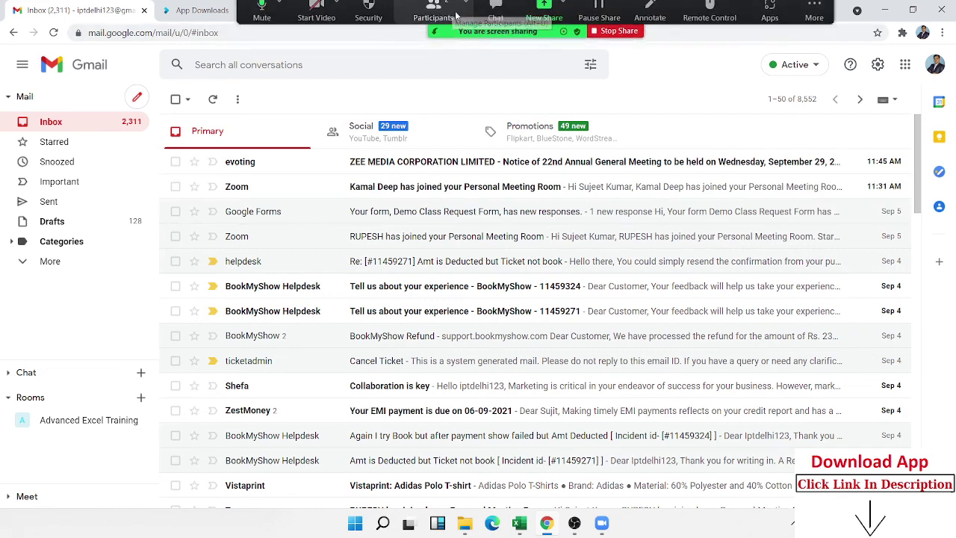
Step: Open a new tab, go to google.com and search for 'excel'
{"action": "left_click", "coordinate": [437, 38]}
{"action": "left_click", "coordinate": [468, 11]}
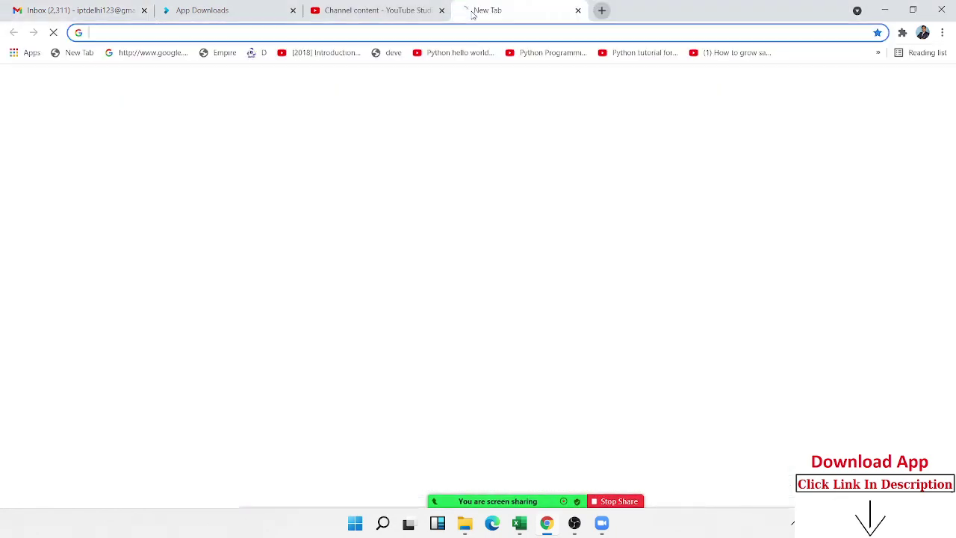
{"action": "type", "text": "google.com"}
{"action": "key", "text": "Return"}
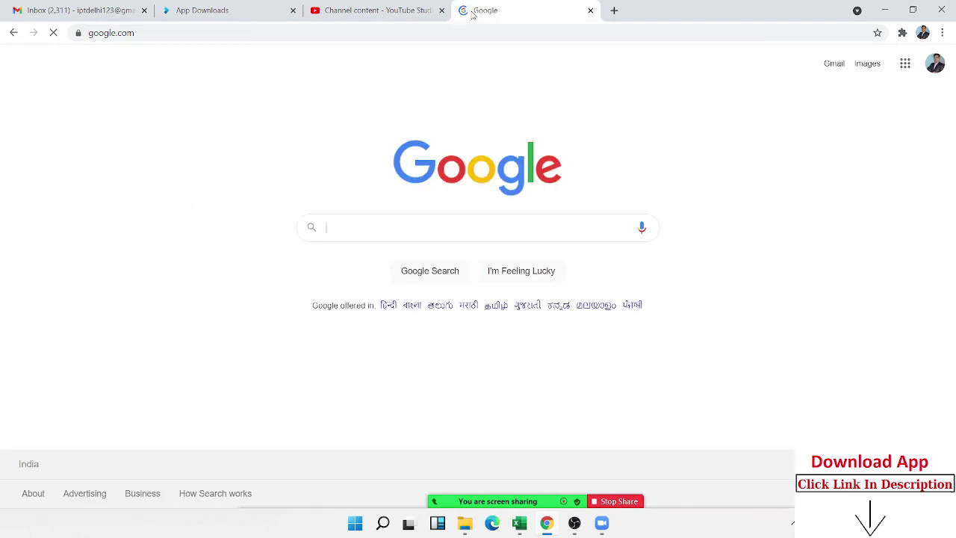
{"action": "type", "text": "ecel"}
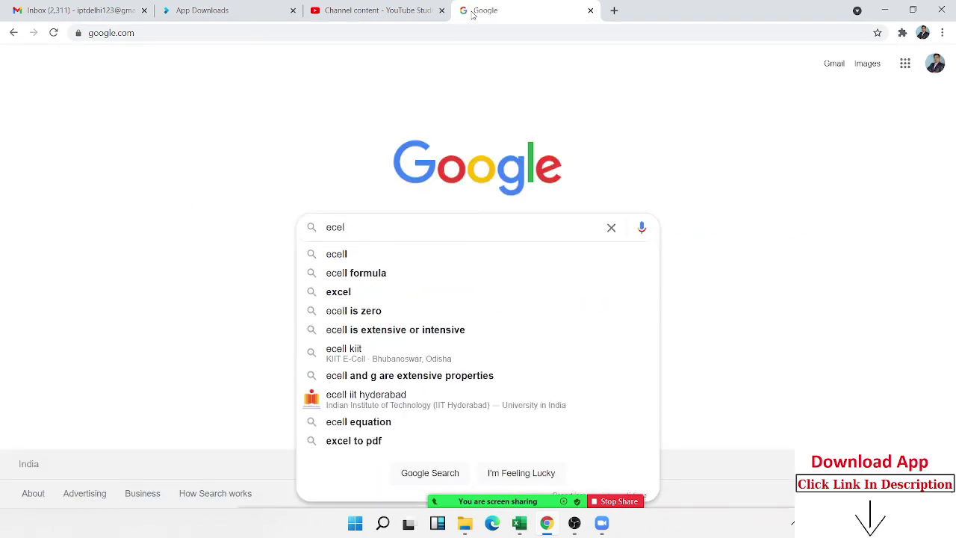
{"action": "key", "text": "BackSpace"}
{"action": "key", "text": "BackSpace"}
{"action": "key", "text": "BackSpace"}
{"action": "type", "text": "x"}
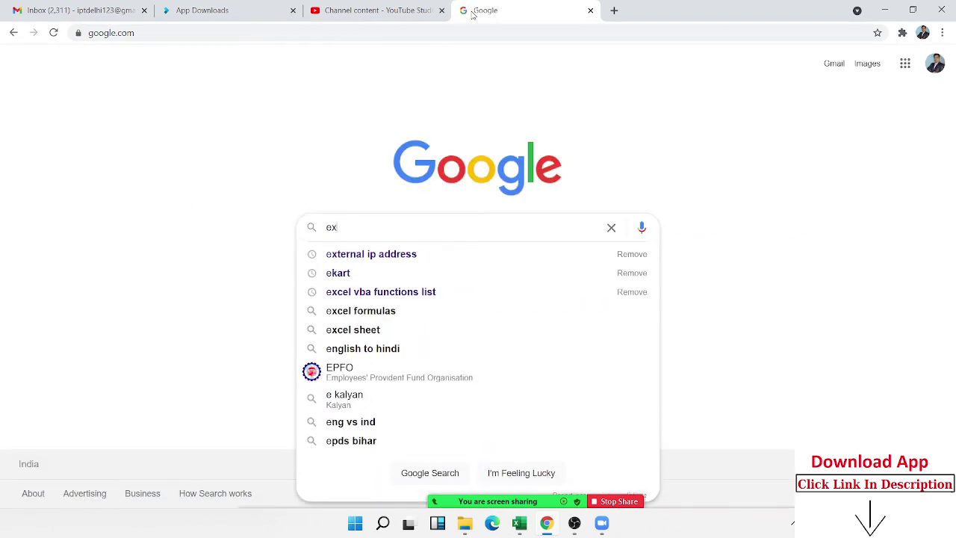
{"action": "type", "text": "cel"}
{"action": "key", "text": "Return"}
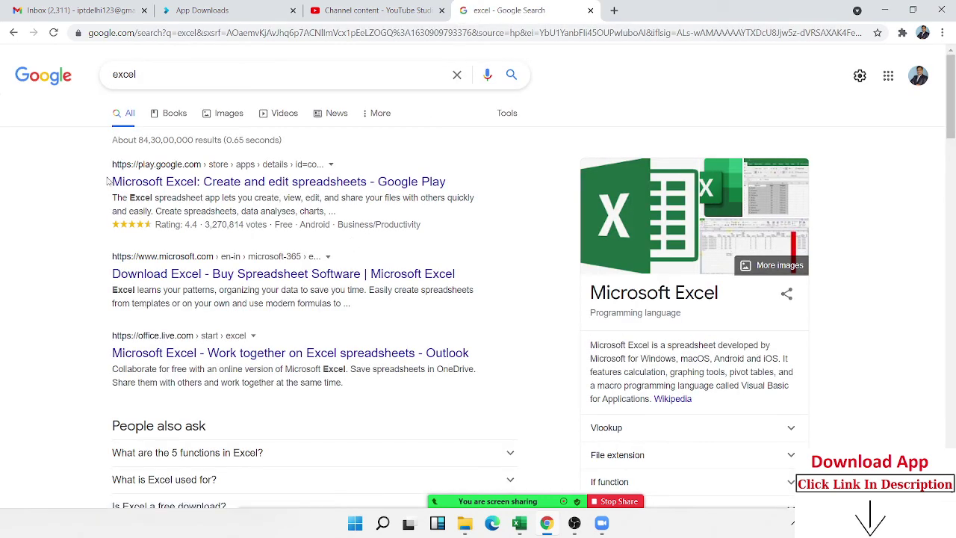
Step: Select and copy the titles of the first three search results
{"action": "mouse_move", "coordinate": [106, 182]}
{"action": "left_mouse_down"}
{"action": "mouse_move", "coordinate": [249, 168]}
{"action": "mouse_move", "coordinate": [444, 196]}
{"action": "left_mouse_up"}
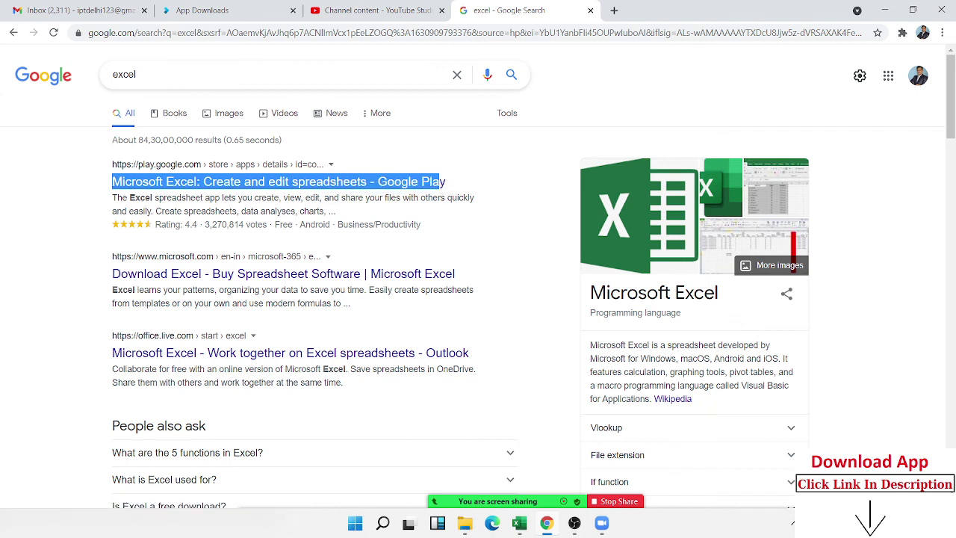
{"action": "left_click_drag", "start_coordinate": [106, 274], "coordinate": [460, 275]}
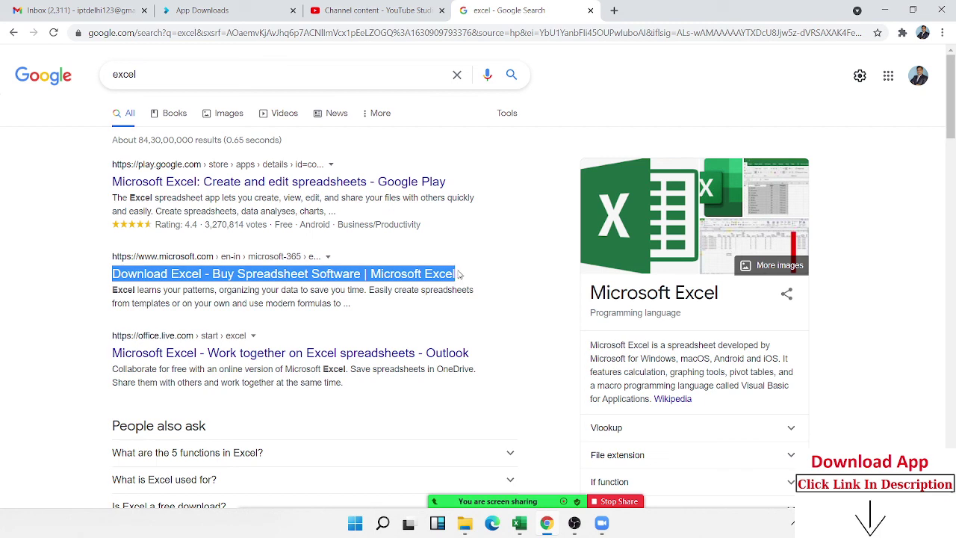
{"action": "mouse_move", "coordinate": [110, 353]}
{"action": "left_mouse_down"}
{"action": "mouse_move", "coordinate": [456, 354]}
{"action": "mouse_move", "coordinate": [478, 371]}
{"action": "mouse_move", "coordinate": [478, 362]}
{"action": "left_mouse_up"}
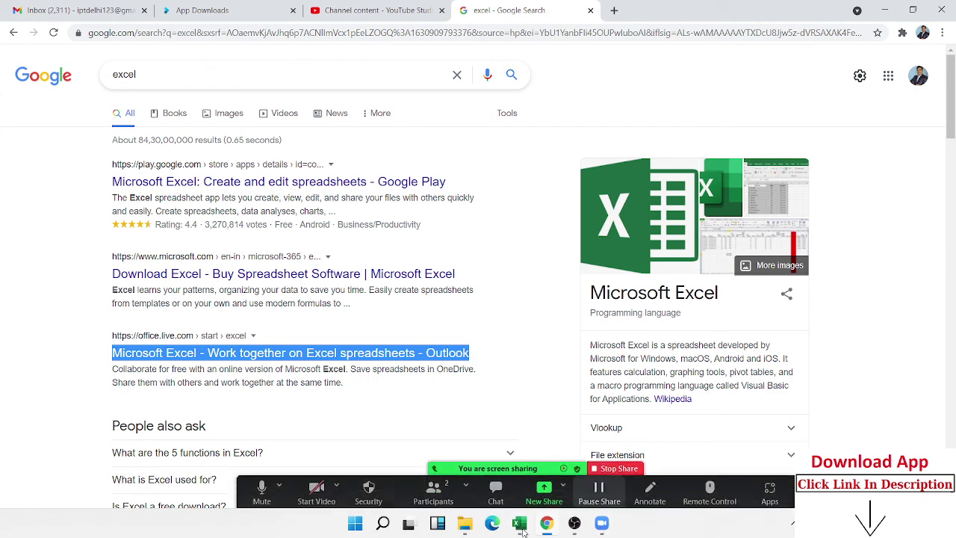
Step: In Excel, paste the Outlook and Google Play titles into G4 individually, then clear G4:G7
{"action": "mouse_move", "coordinate": [519, 523]}
{"action": "left_click", "coordinate": [886, 459]}
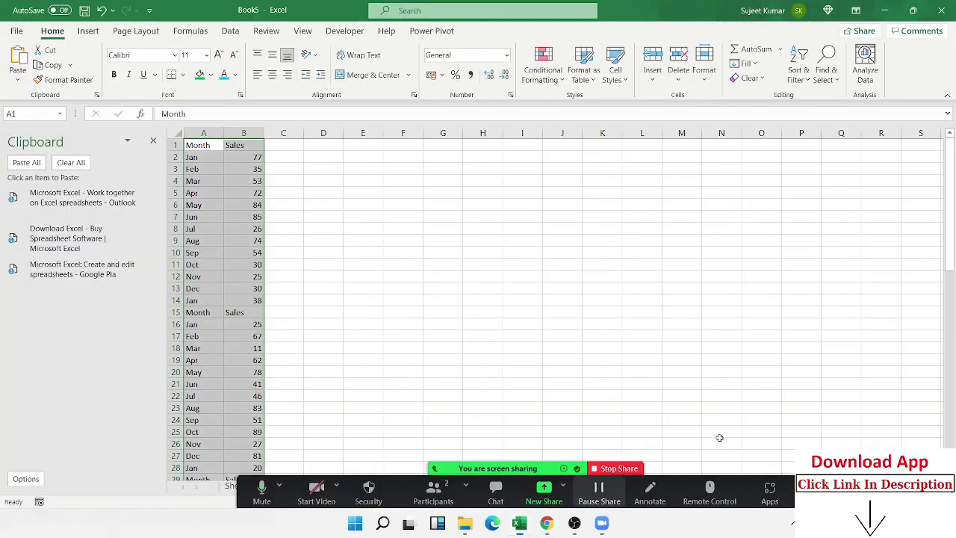
{"action": "mouse_move", "coordinate": [82, 228]}
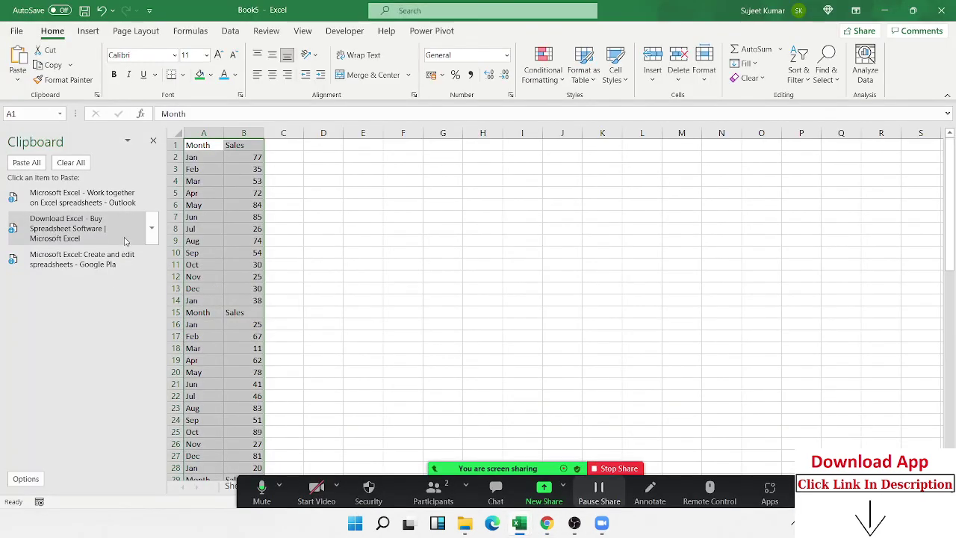
{"action": "left_click", "coordinate": [149, 229]}
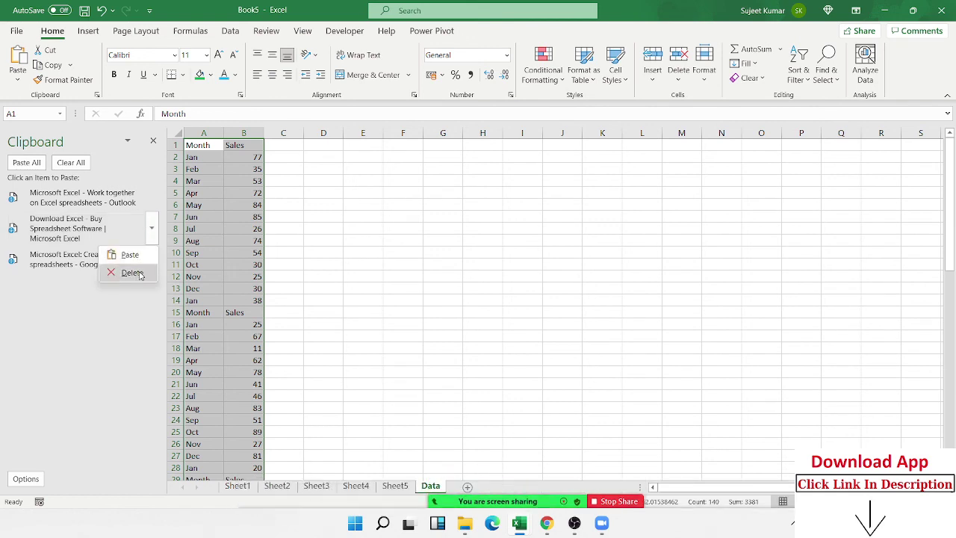
{"action": "left_click", "coordinate": [453, 178]}
{"action": "left_click", "coordinate": [448, 183]}
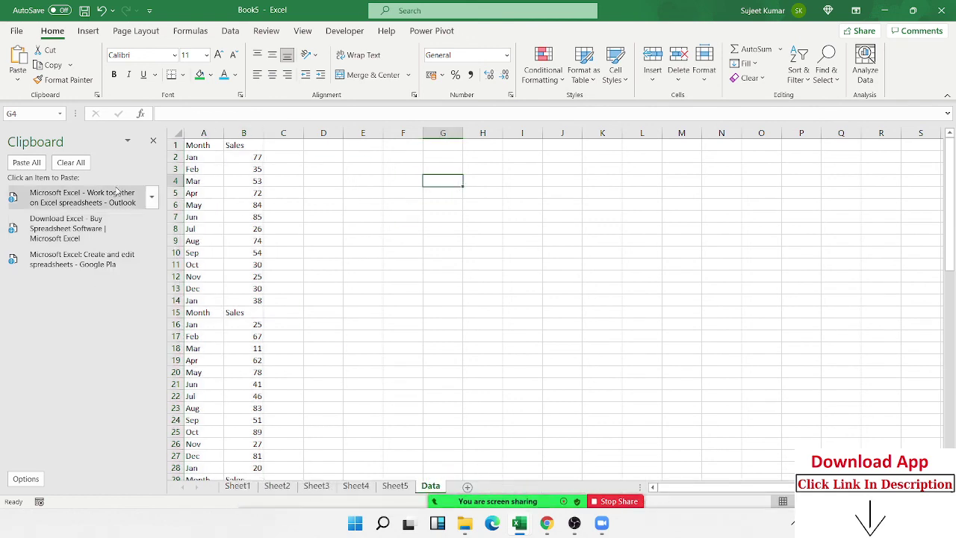
{"action": "left_click", "coordinate": [92, 196]}
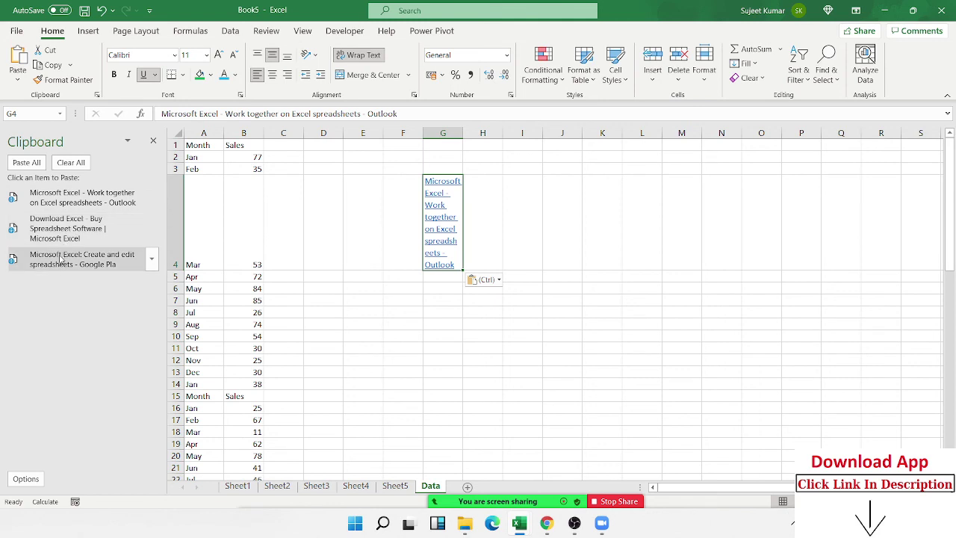
{"action": "left_click", "coordinate": [59, 261]}
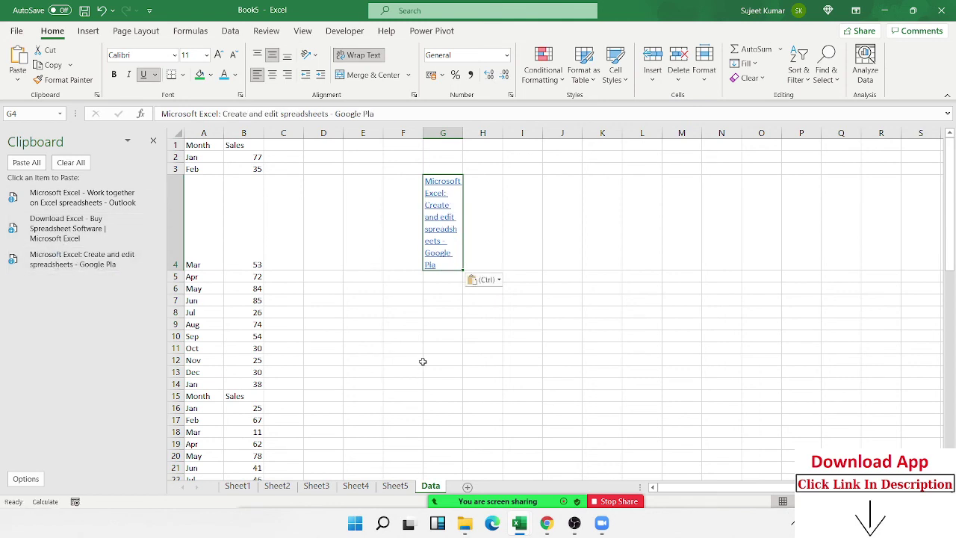
{"action": "left_click", "coordinate": [432, 297]}
{"action": "left_click", "coordinate": [434, 267]}
{"action": "left_click_drag", "start_coordinate": [434, 266], "coordinate": [438, 296]}
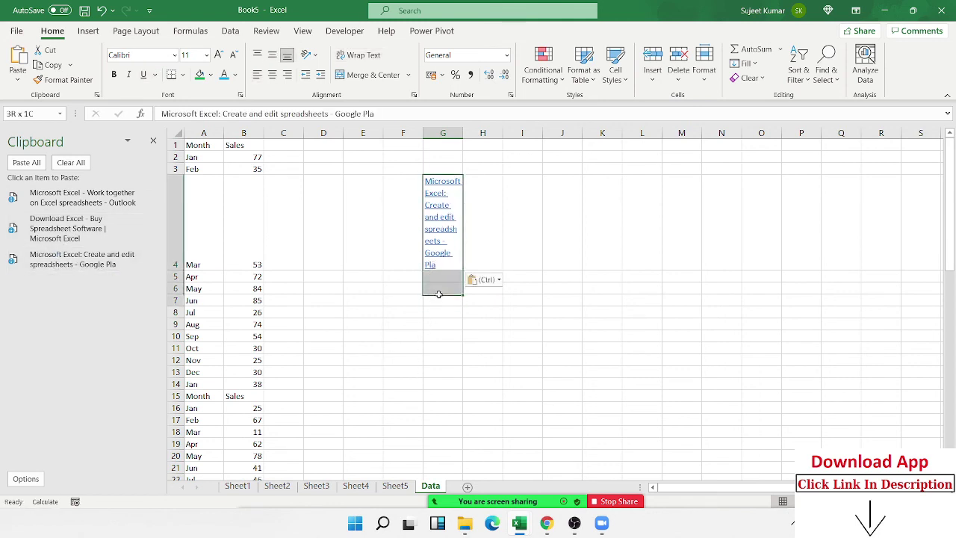
{"action": "key", "text": "Delete"}
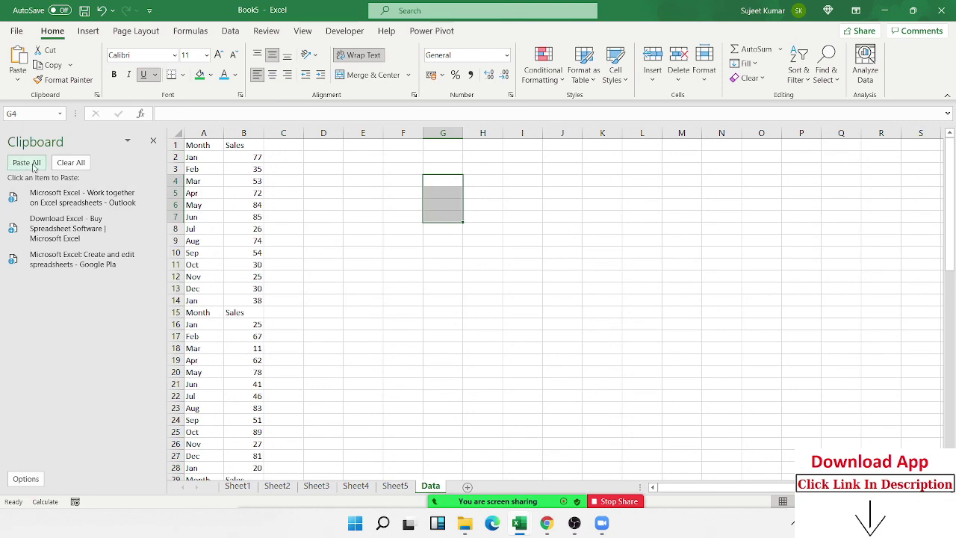
Step: Paste all three titles with Paste All, delete them, and clear the Office Clipboard
{"action": "left_click", "coordinate": [29, 163]}
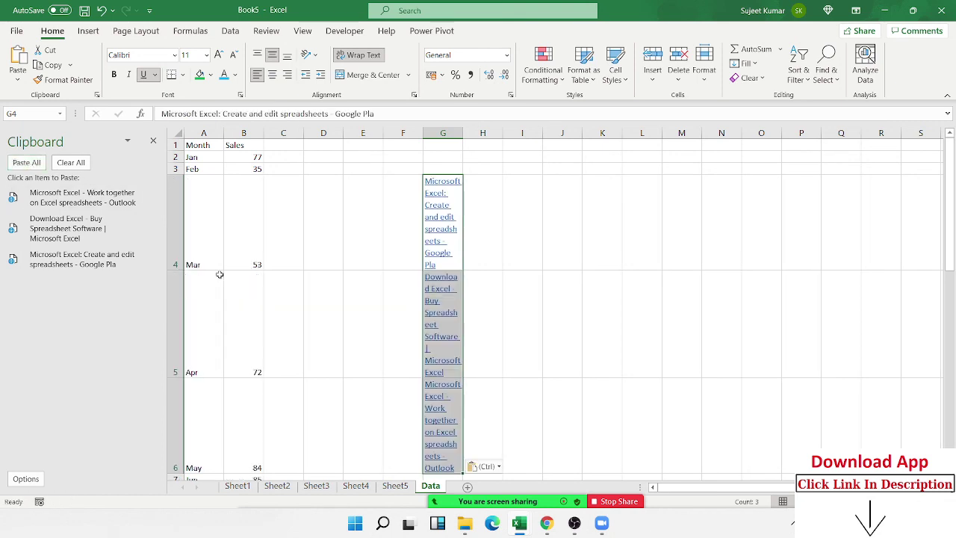
{"action": "key", "text": "Delete"}
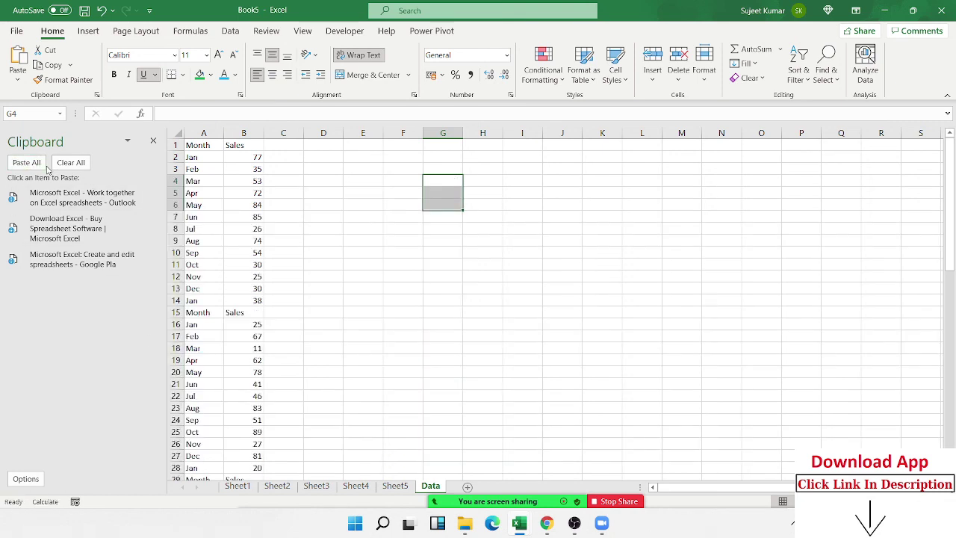
{"action": "left_click", "coordinate": [71, 163]}
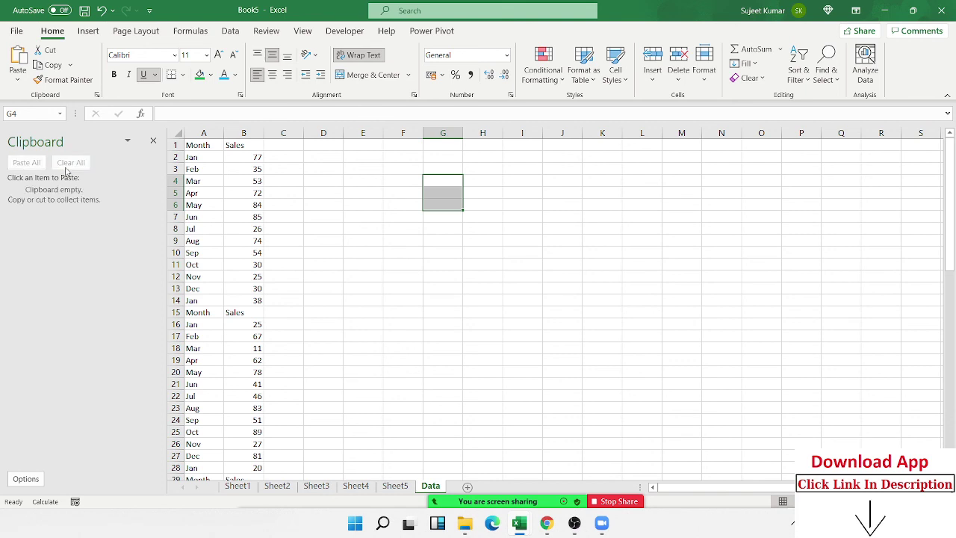
Step: Close the Office Clipboard pane
{"action": "left_click", "coordinate": [153, 140]}
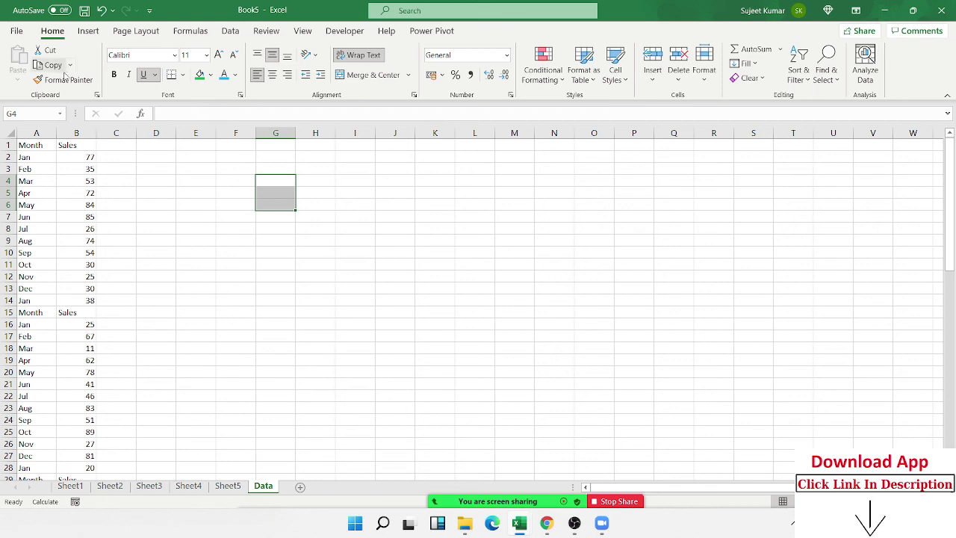
{"action": "left_click", "coordinate": [96, 94]}
{"action": "left_click", "coordinate": [96, 94]}
Step: Copy the May entry in A6 and select J21 as the destination
{"action": "left_click", "coordinate": [52, 206]}
{"action": "key", "text": "ctrl+c"}
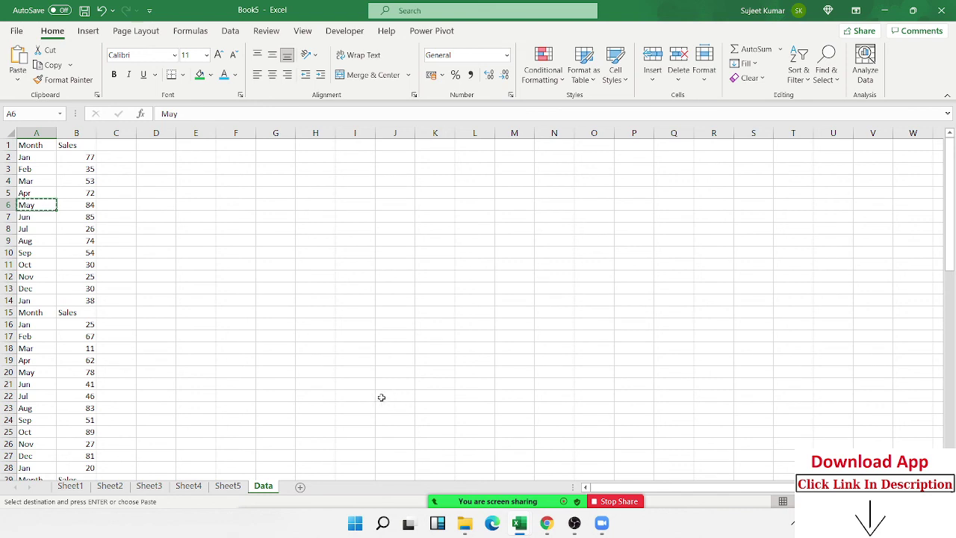
{"action": "left_click", "coordinate": [387, 388]}
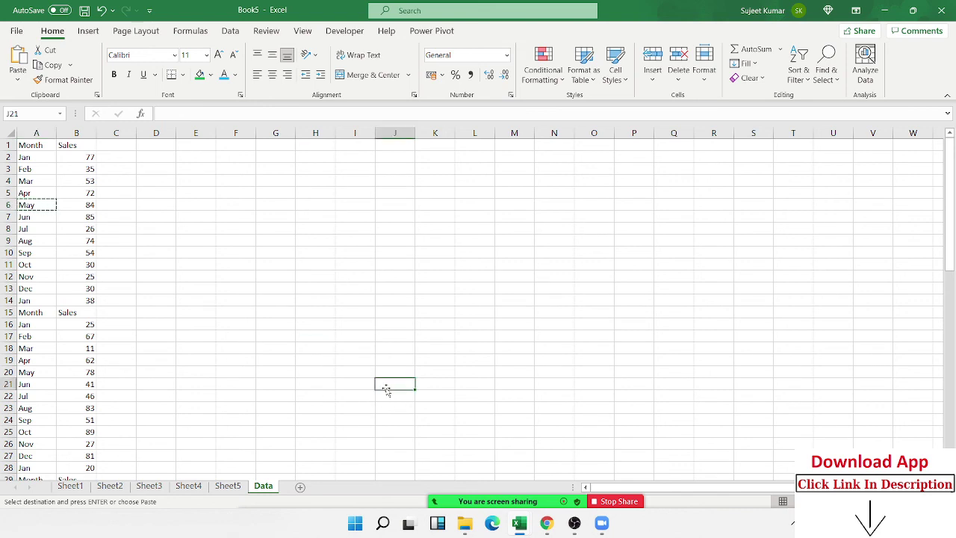